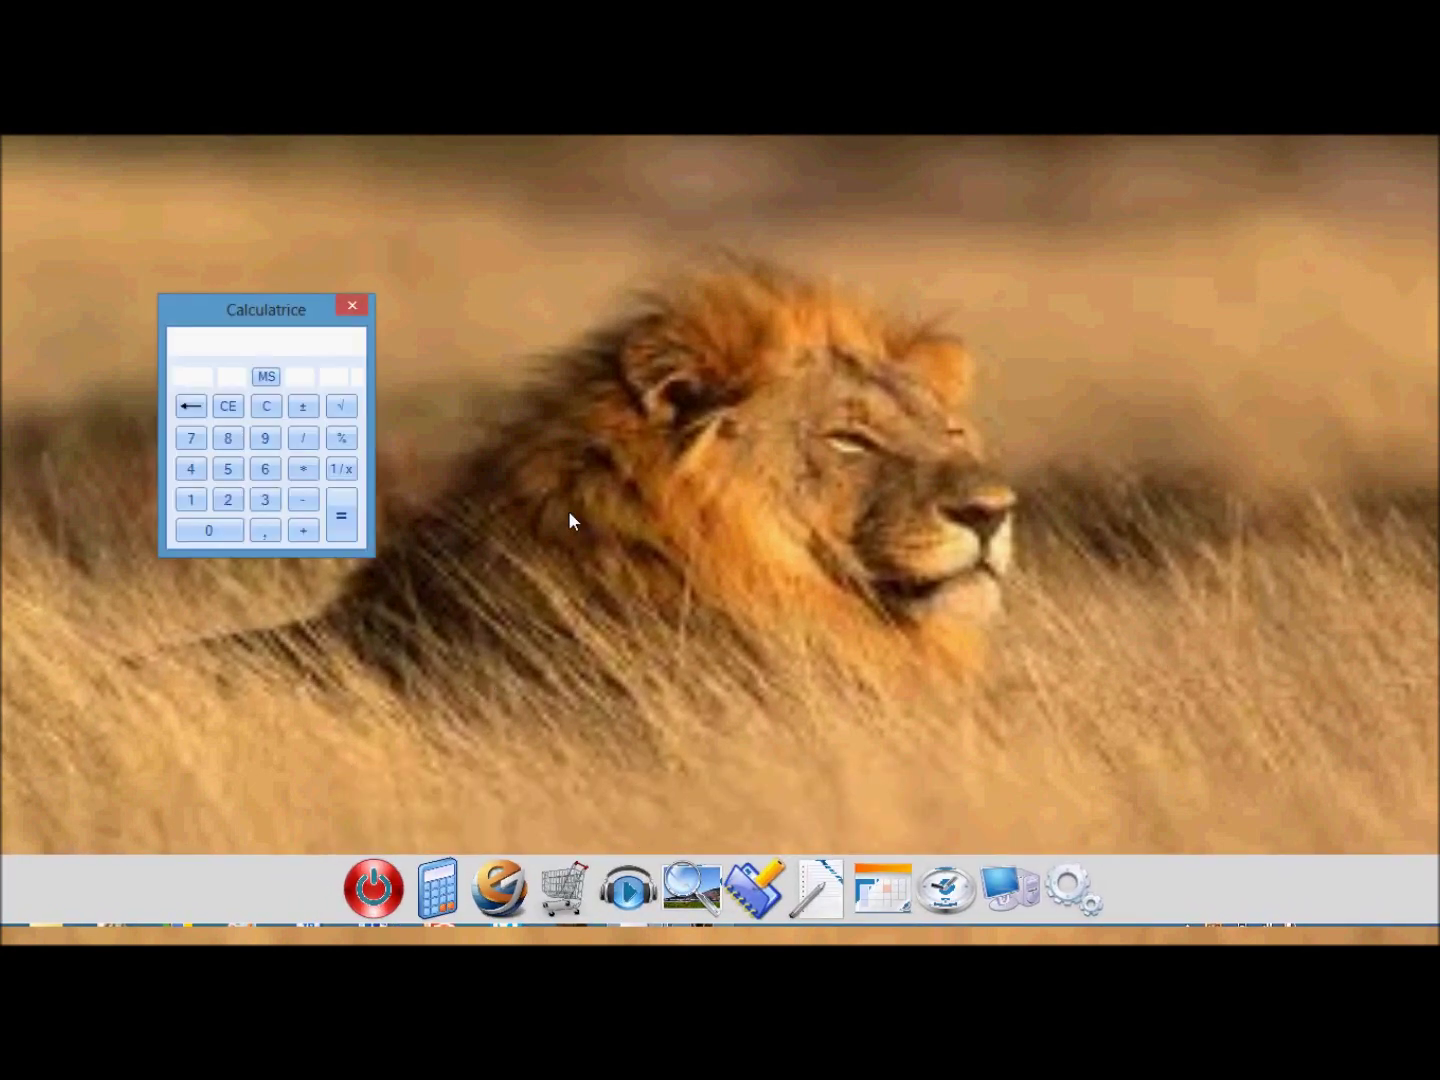
Enter 56982 on the Calculatrice keypad.
click(229, 470)
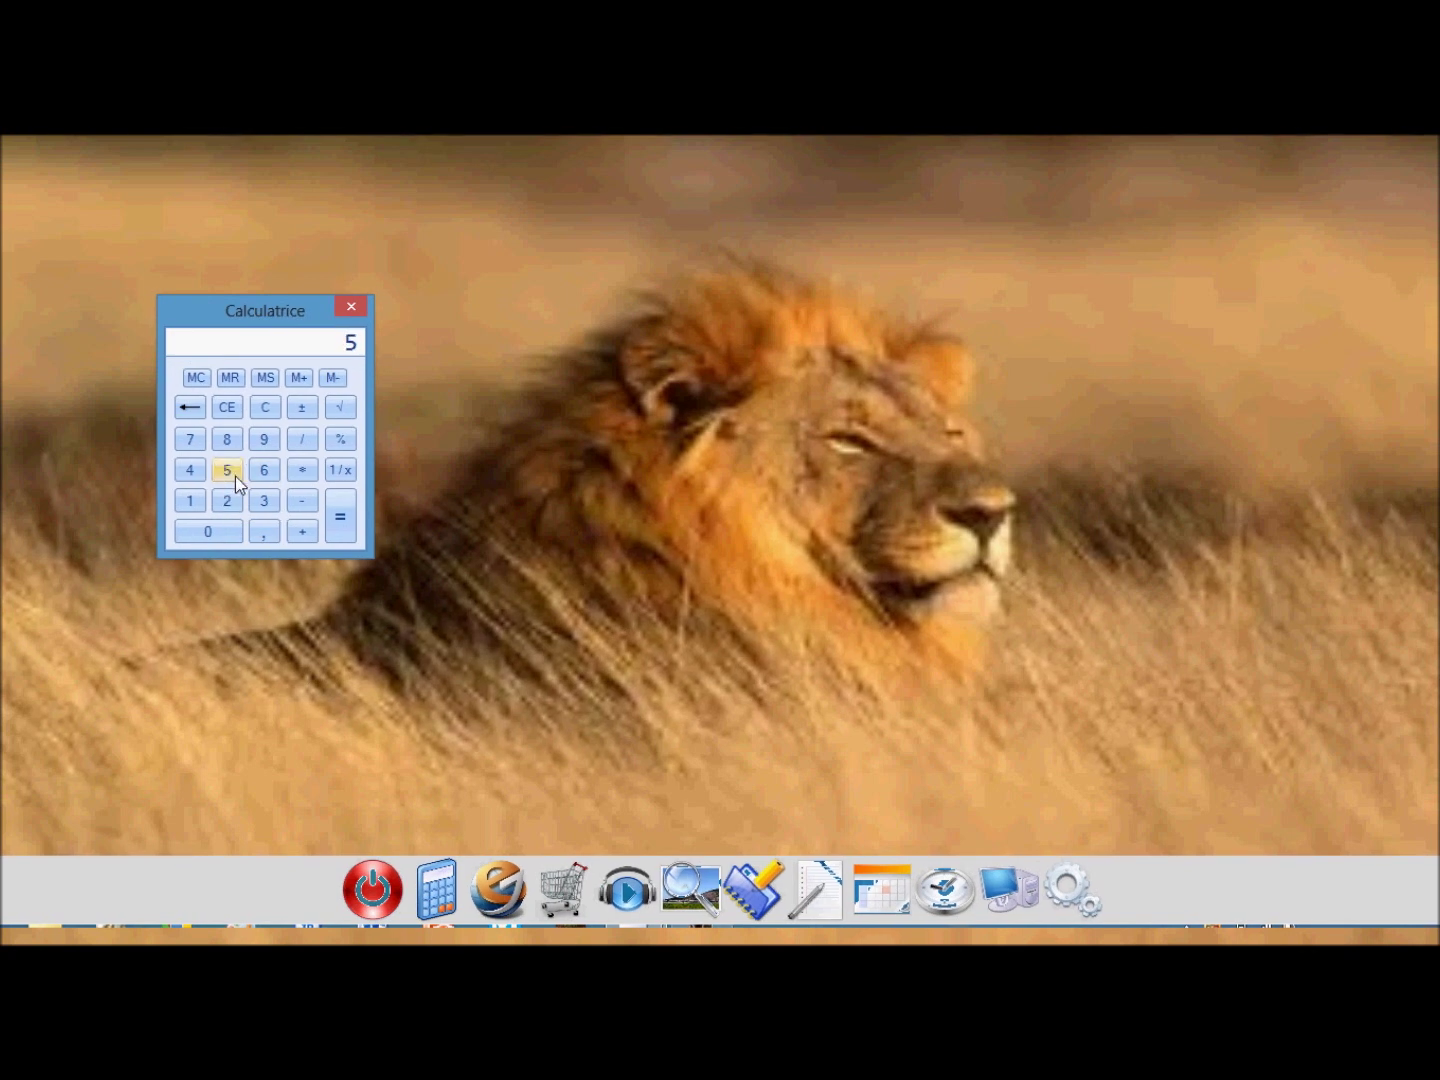
click(266, 469)
click(266, 437)
click(236, 444)
click(229, 500)
Centre the calculator, add 36 to get 57018, and close it.
drag(301, 349, 697, 457)
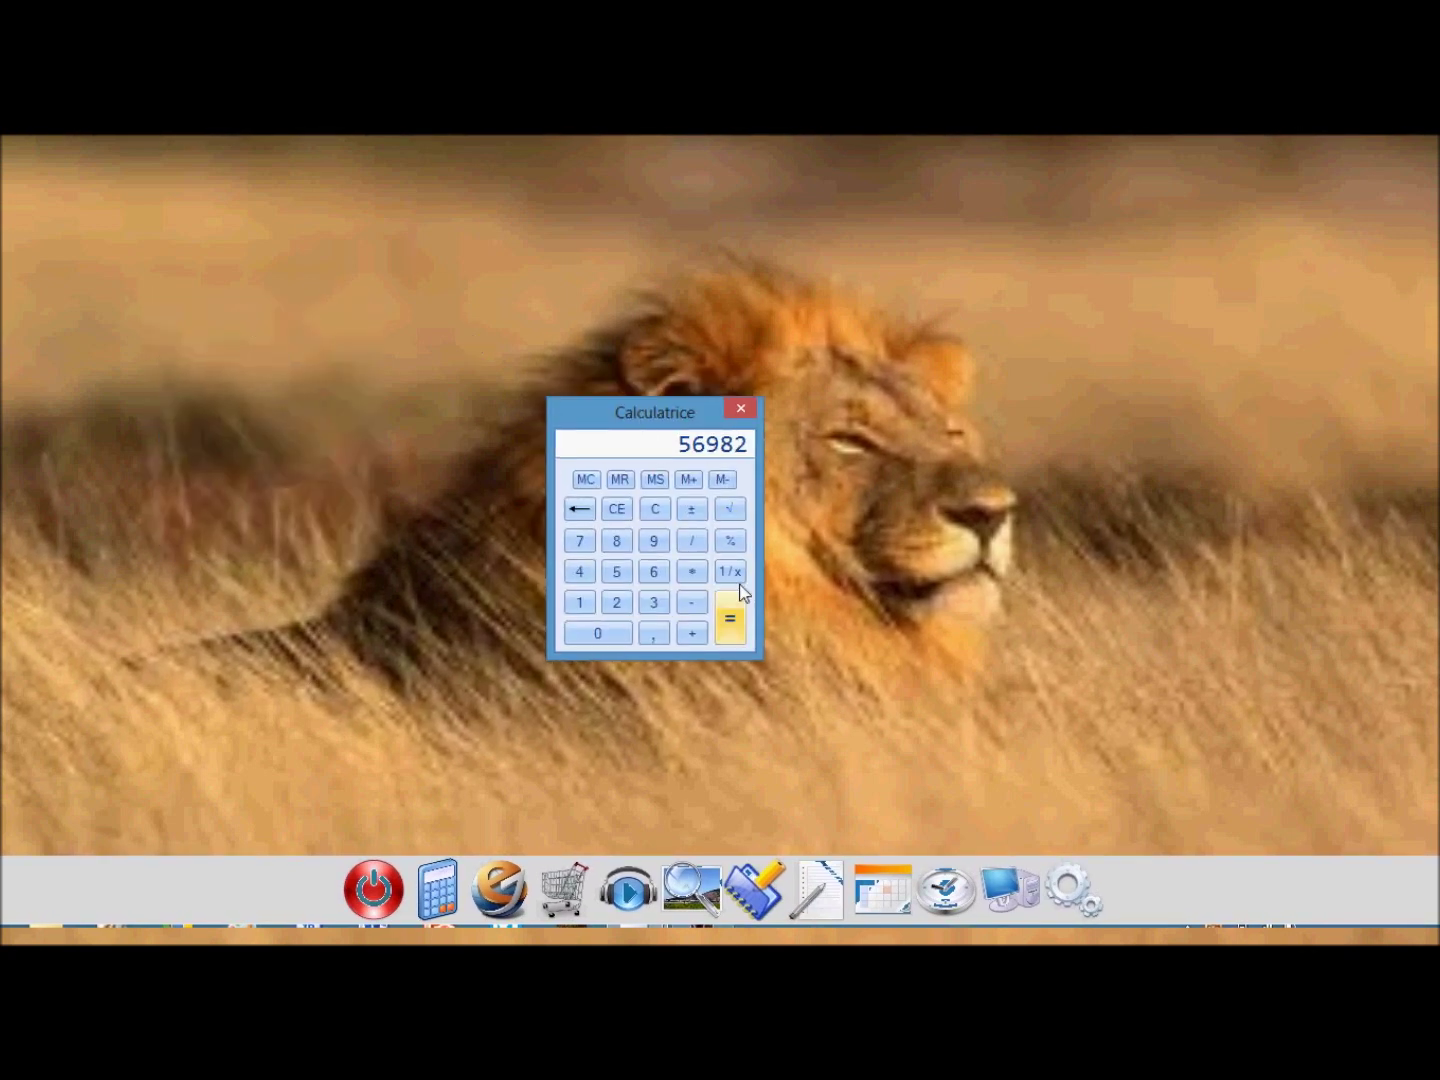
click(730, 615)
click(739, 409)
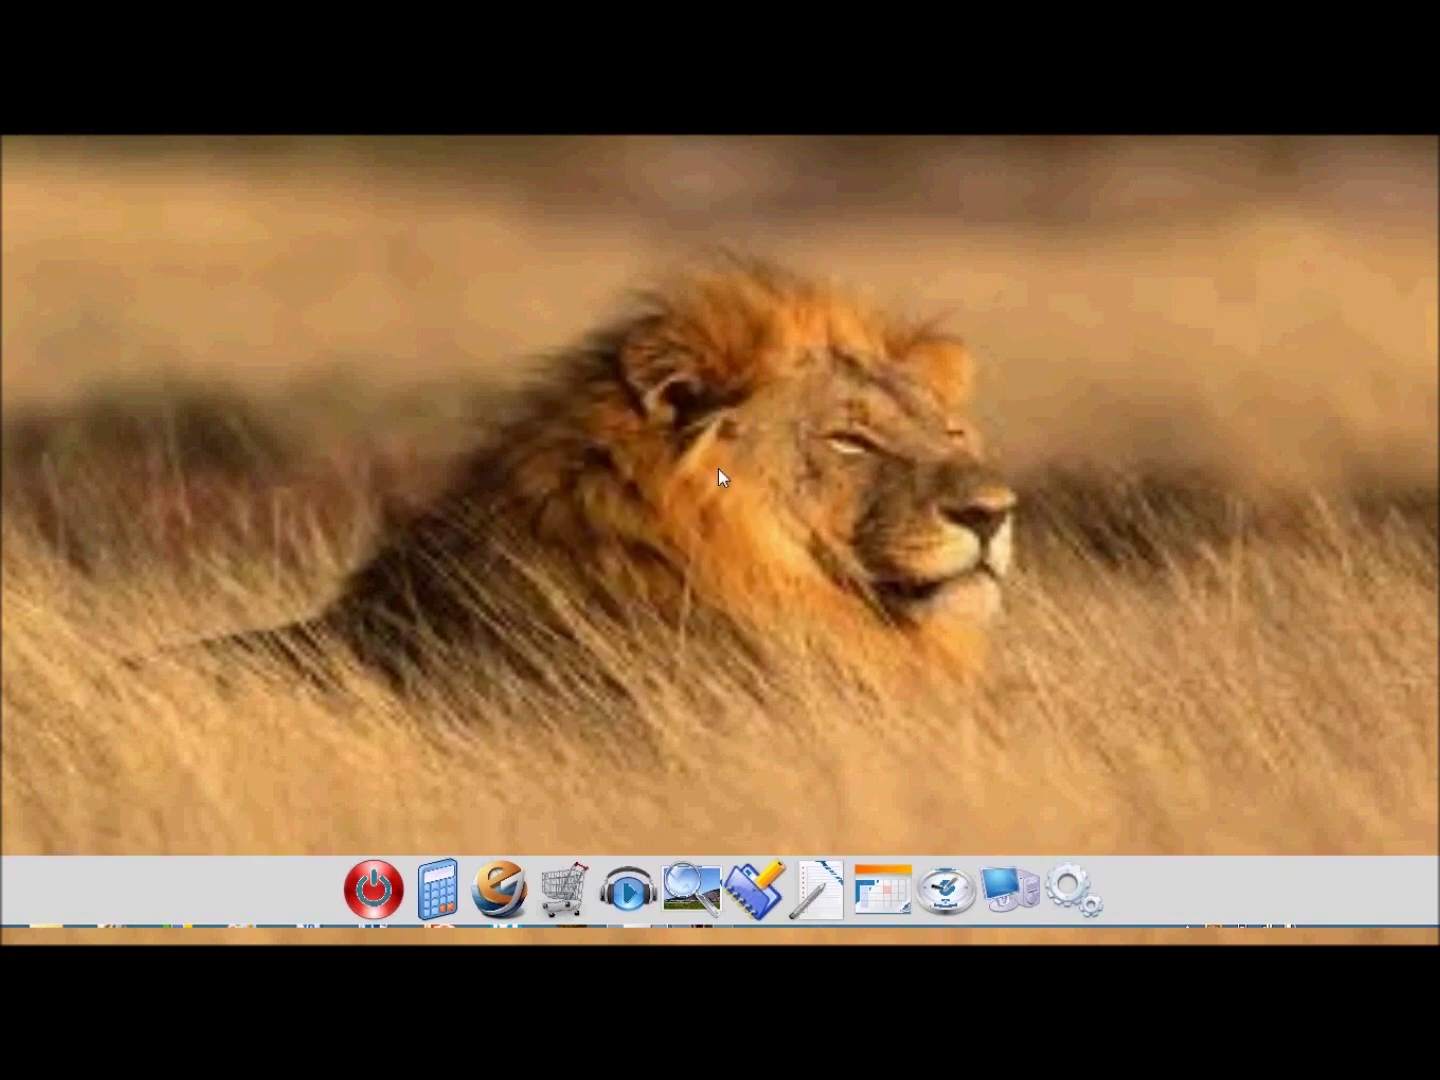
click(508, 888)
drag(851, 153, 809, 159)
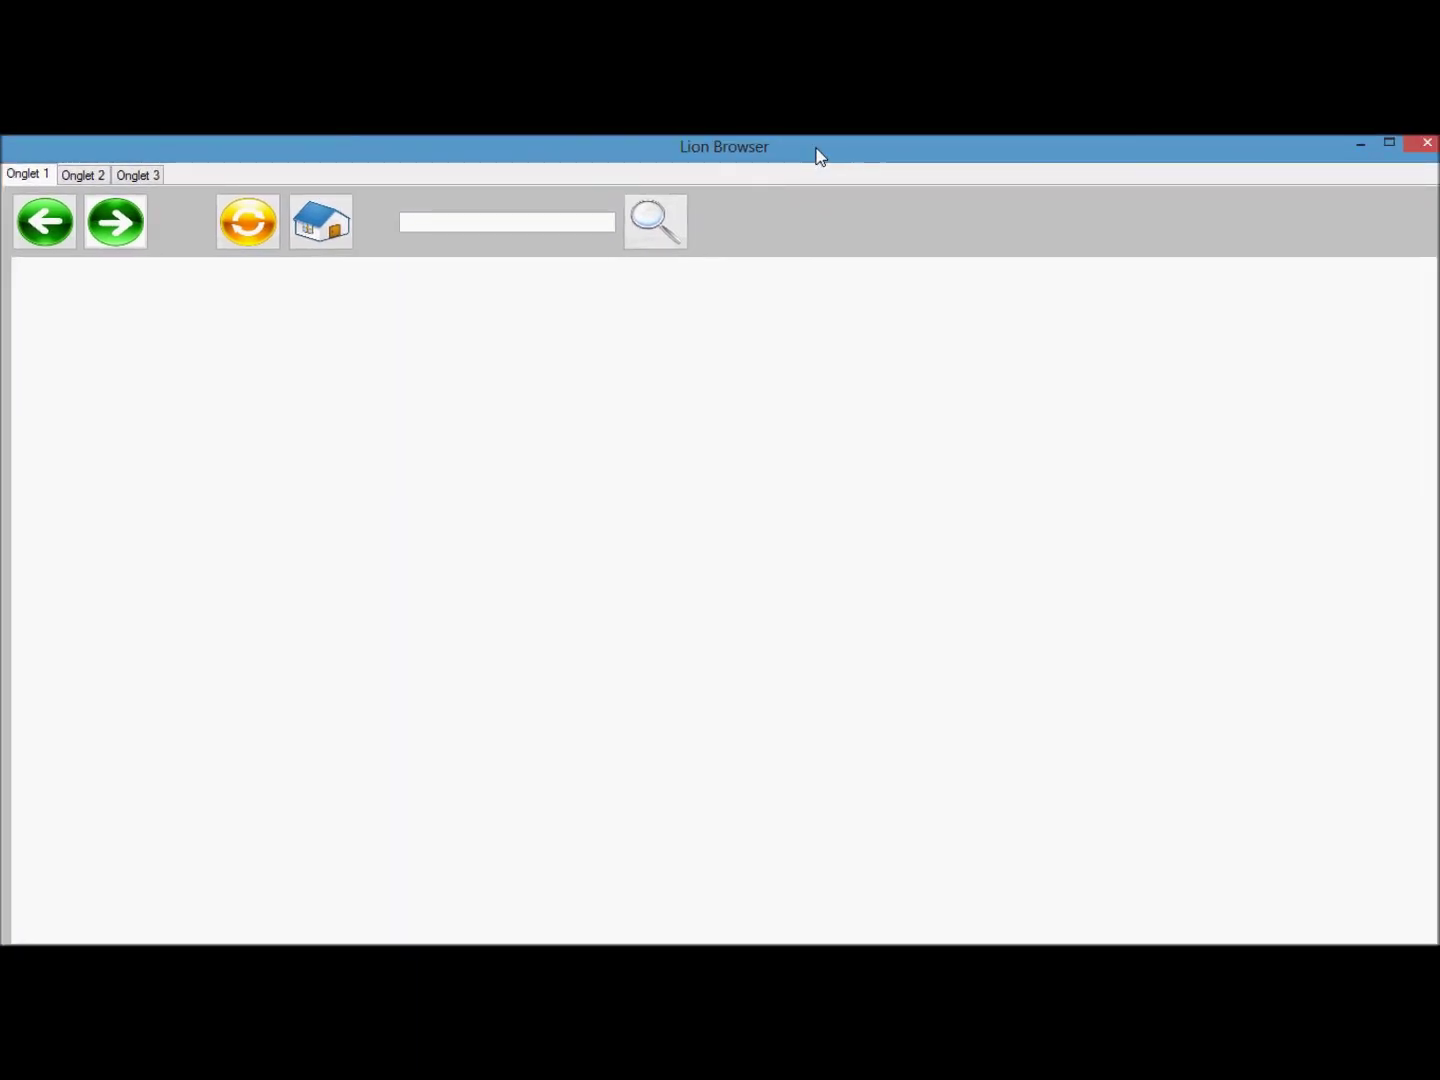
text(www)
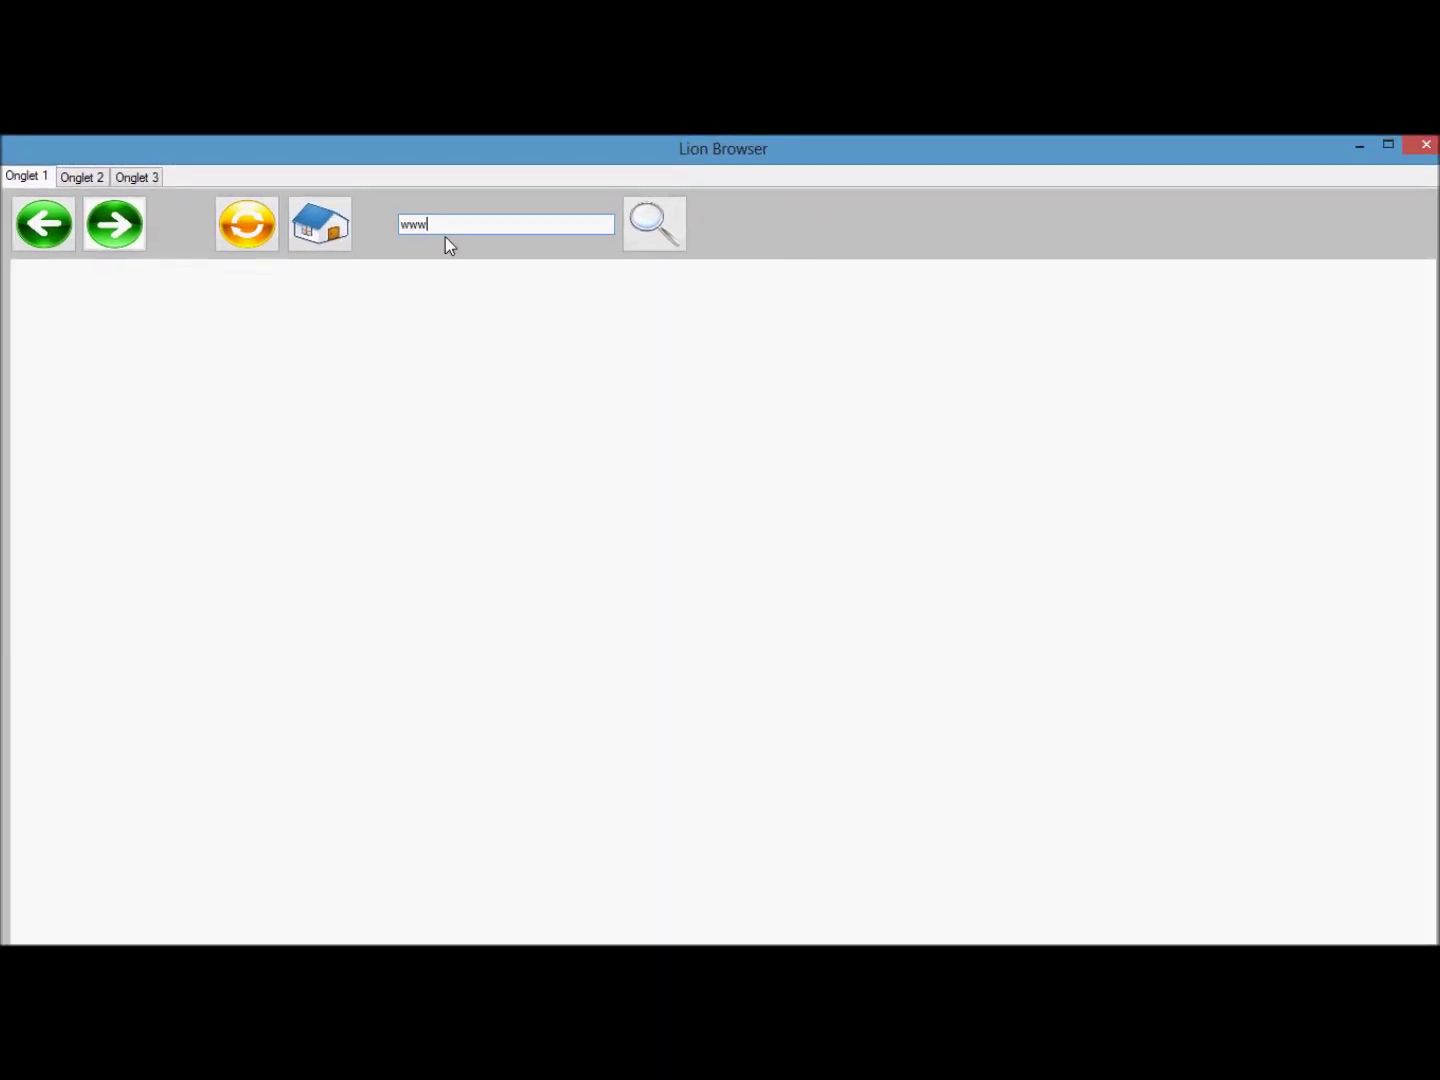
text(.youtube.com)
key(Return)
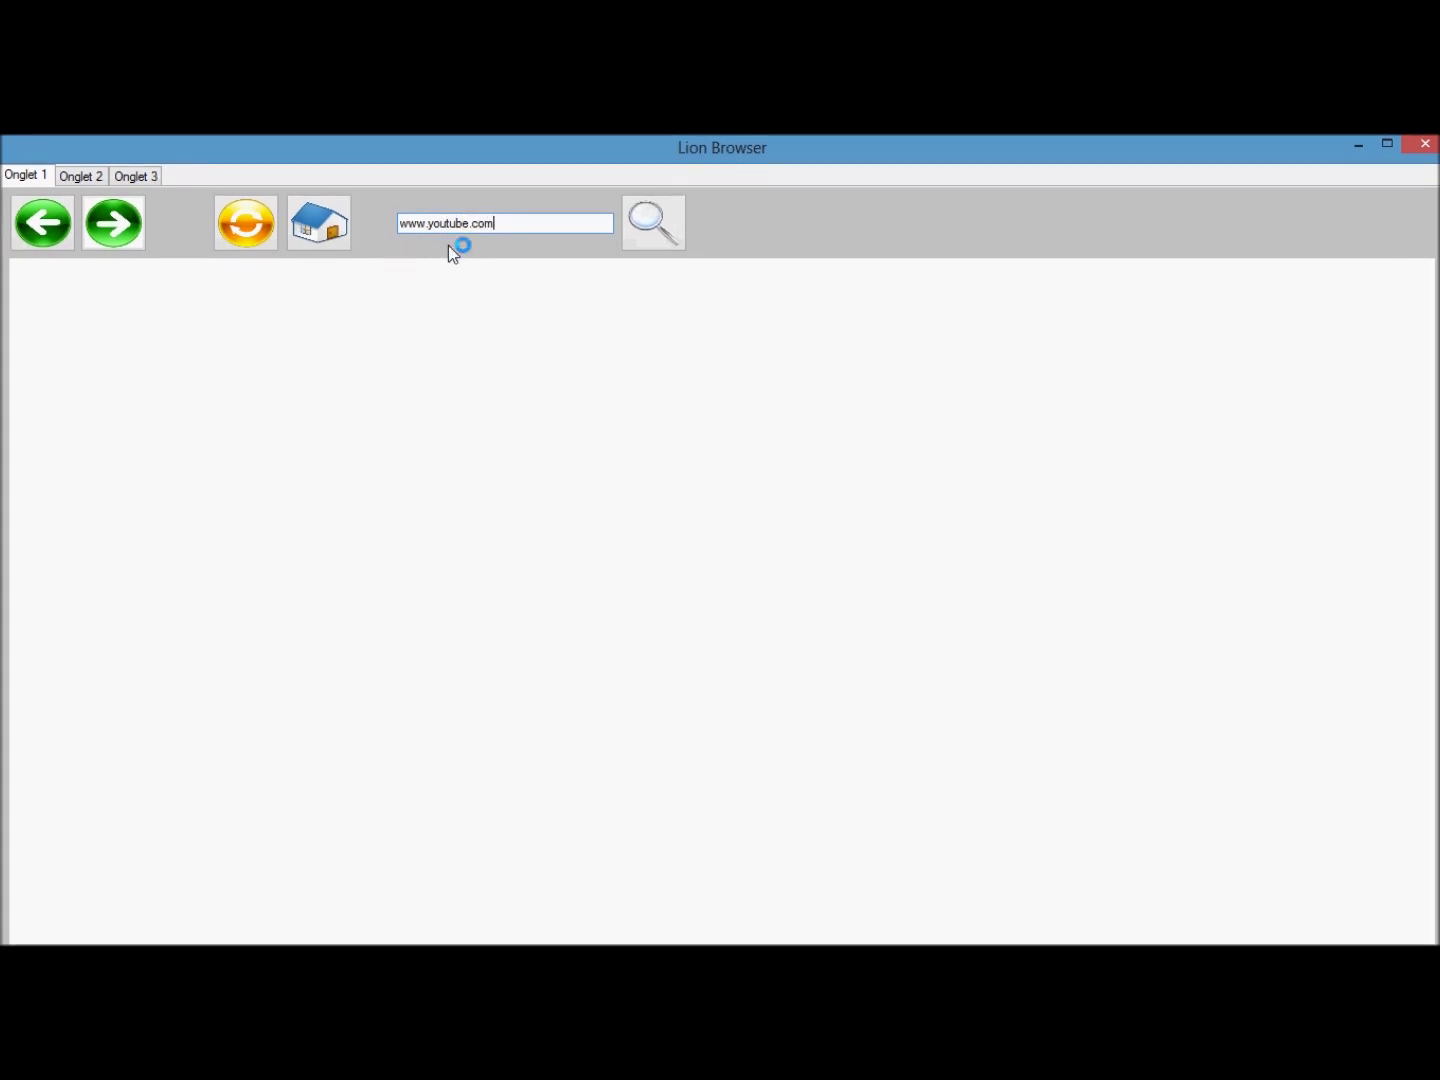
click(86, 177)
text(w)
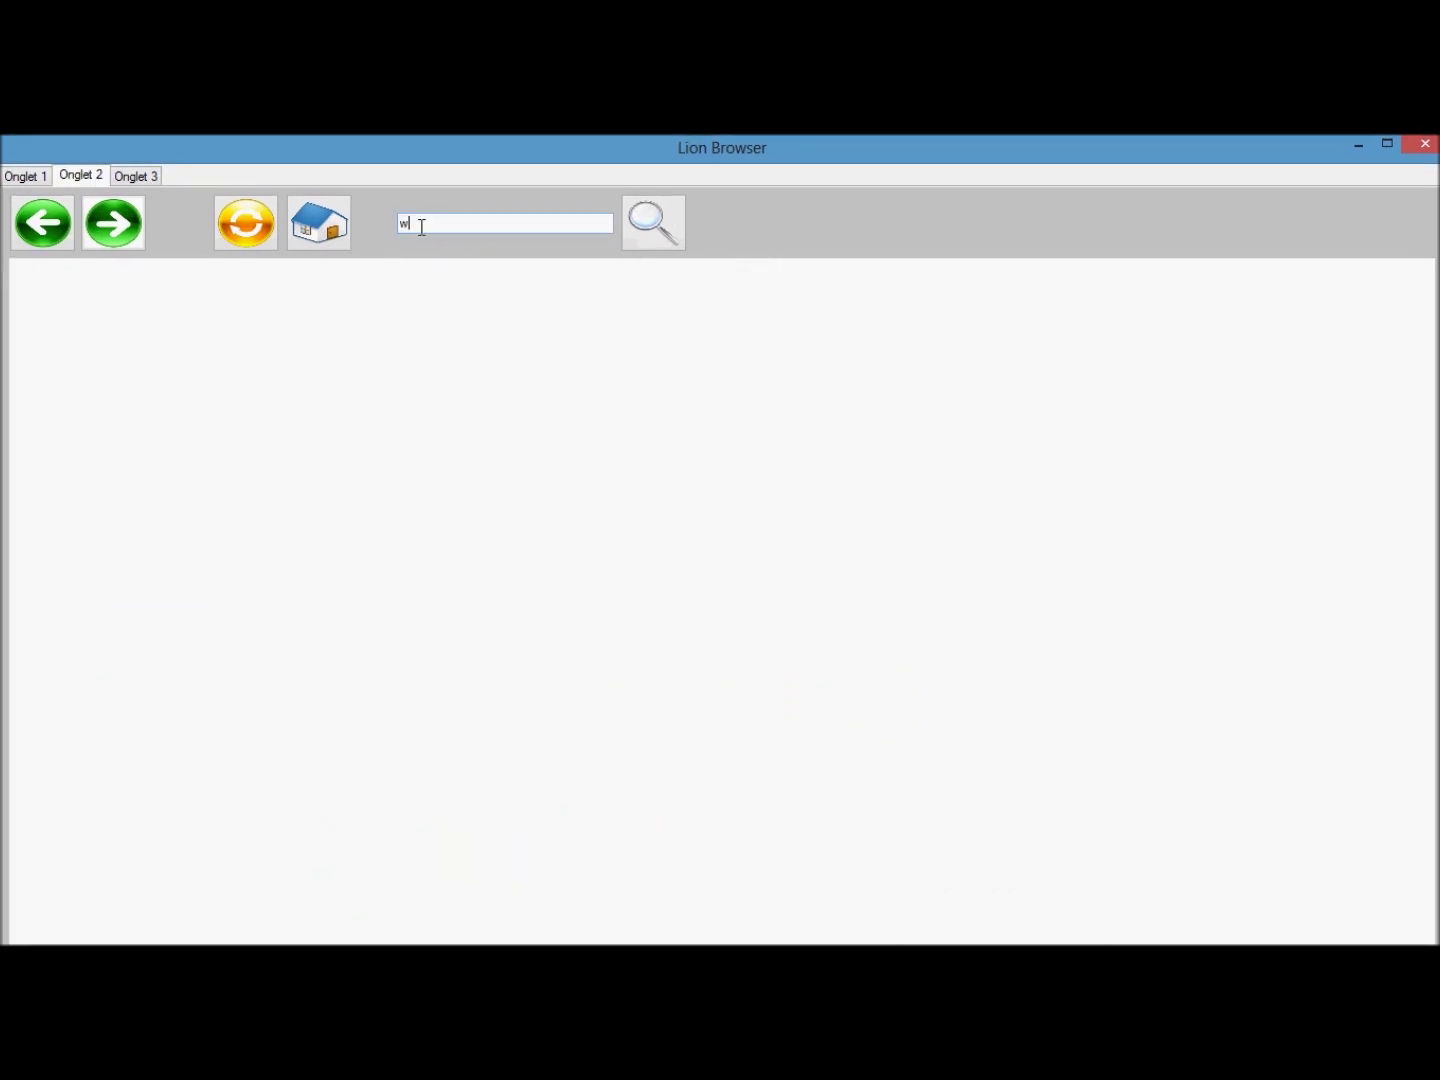
text(ww.google.com)
click(653, 222)
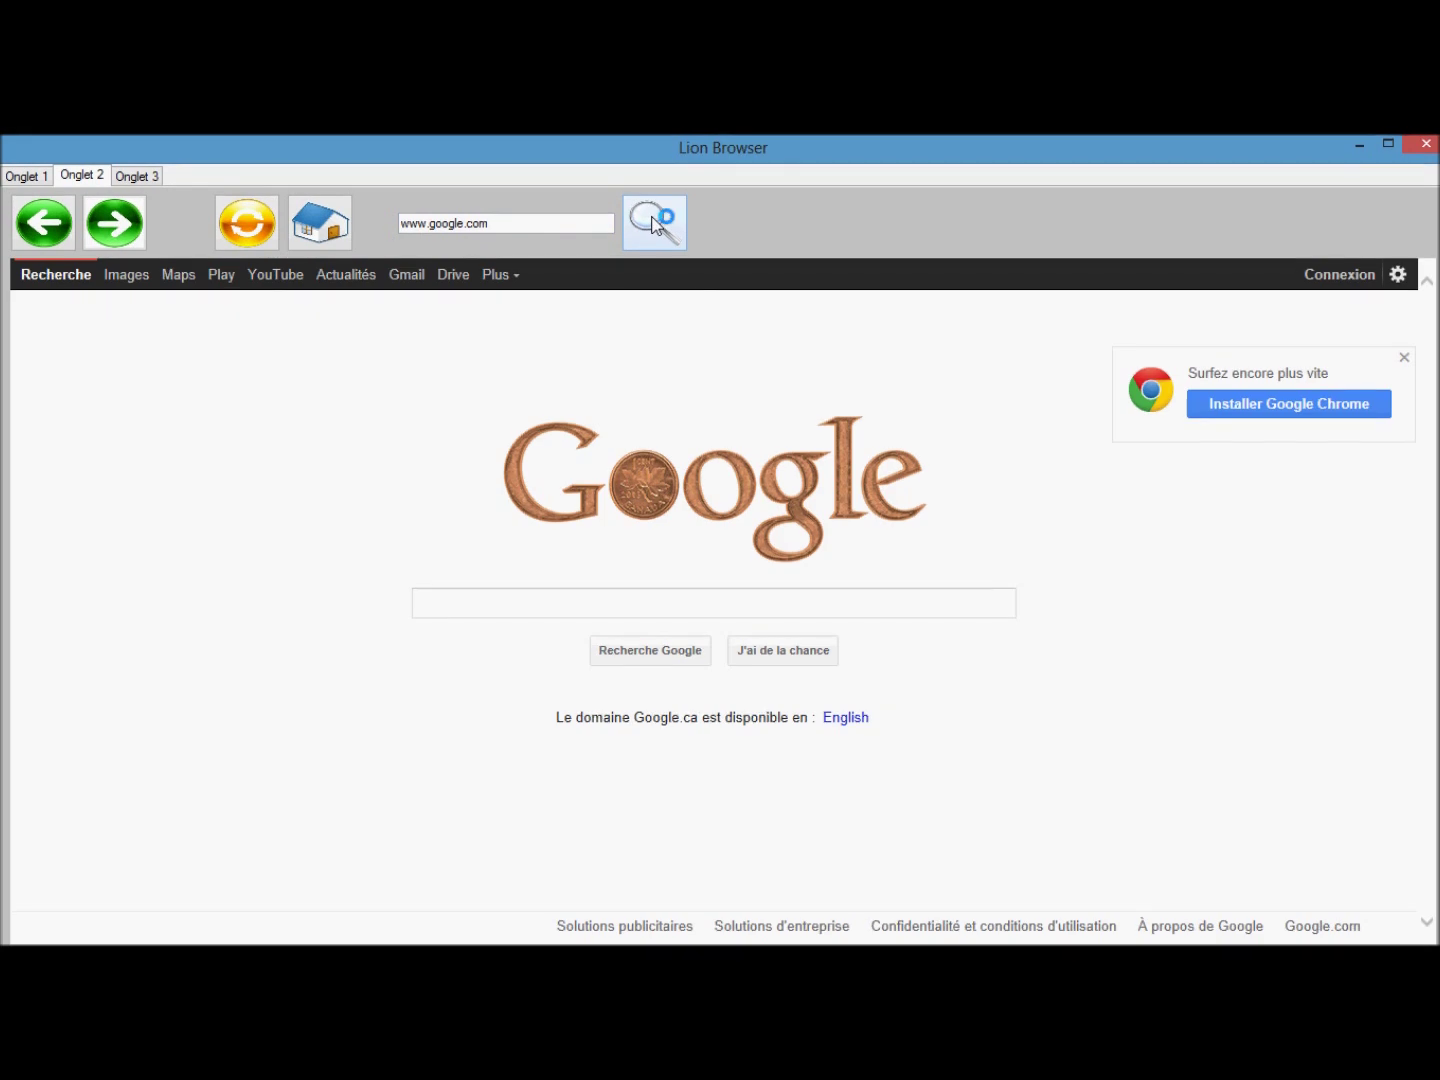
Switch between the YouTube and Google tabs and follow Google's link to YouTube.
click(26, 175)
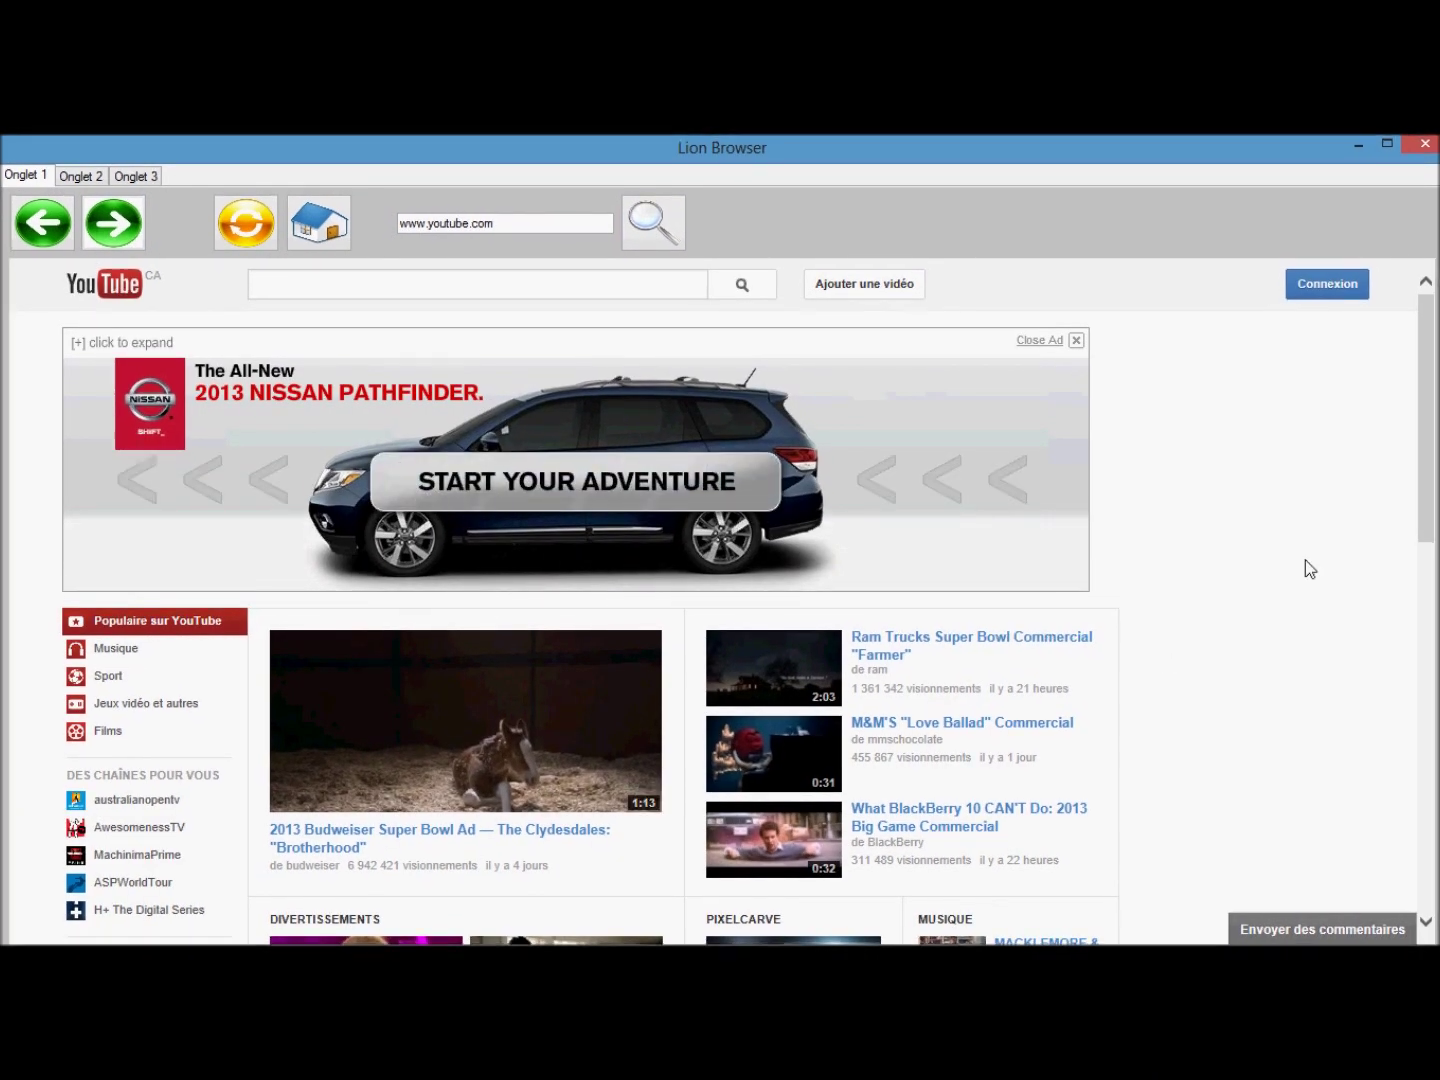
drag(1426, 423, 1427, 482)
click(86, 180)
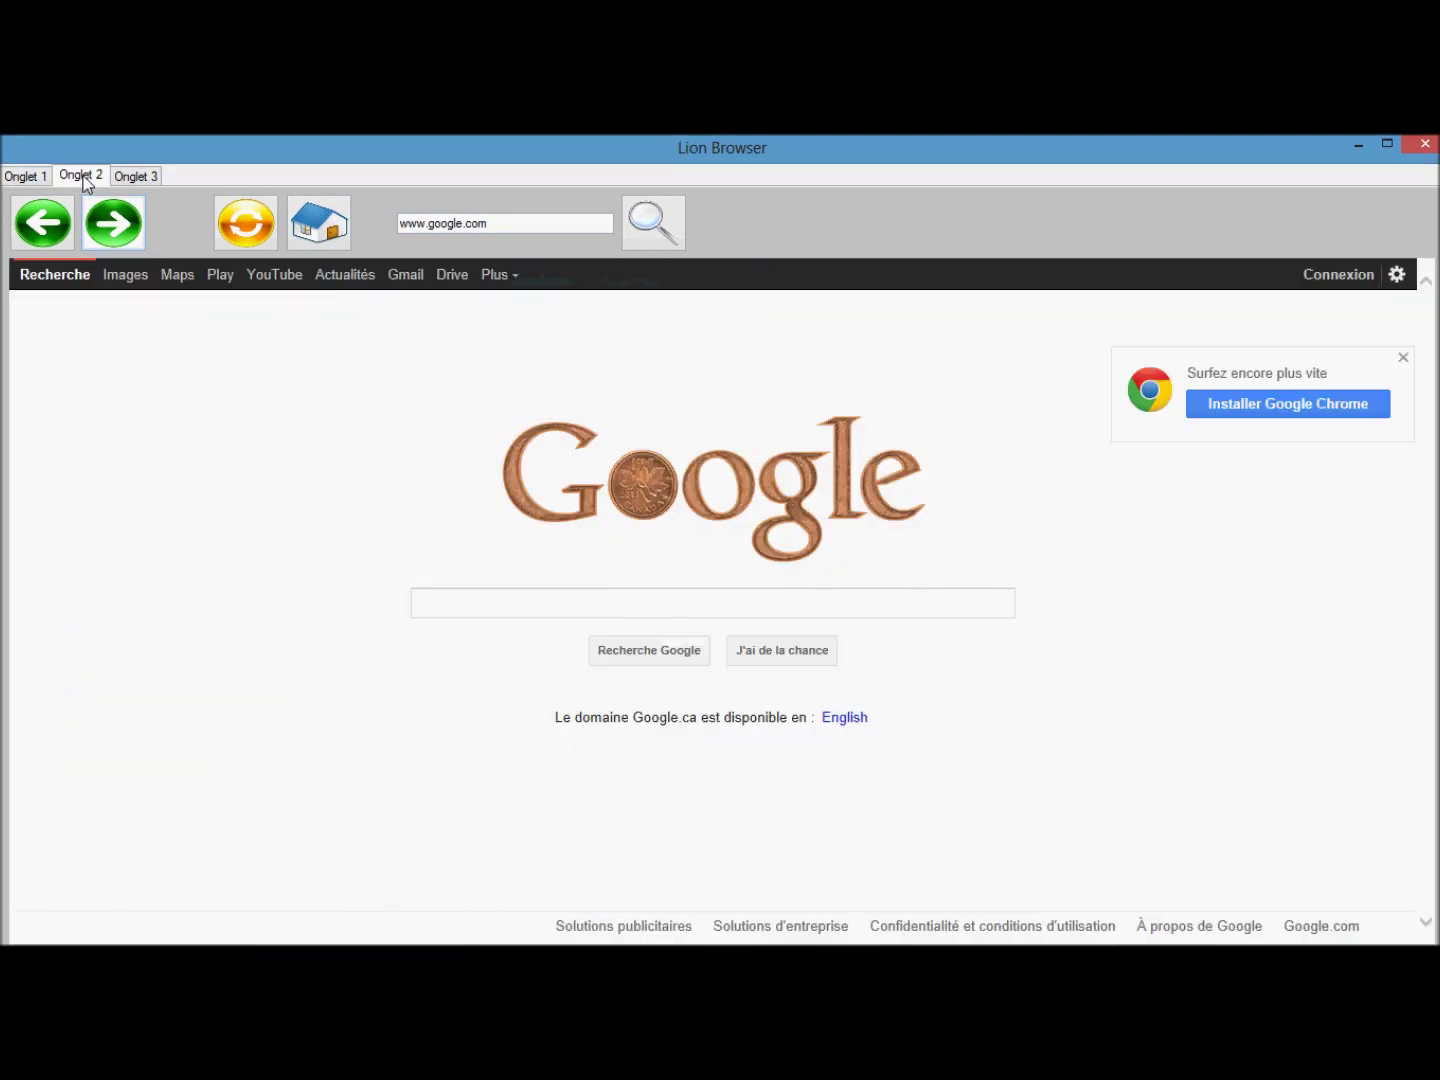
click(577, 610)
click(275, 283)
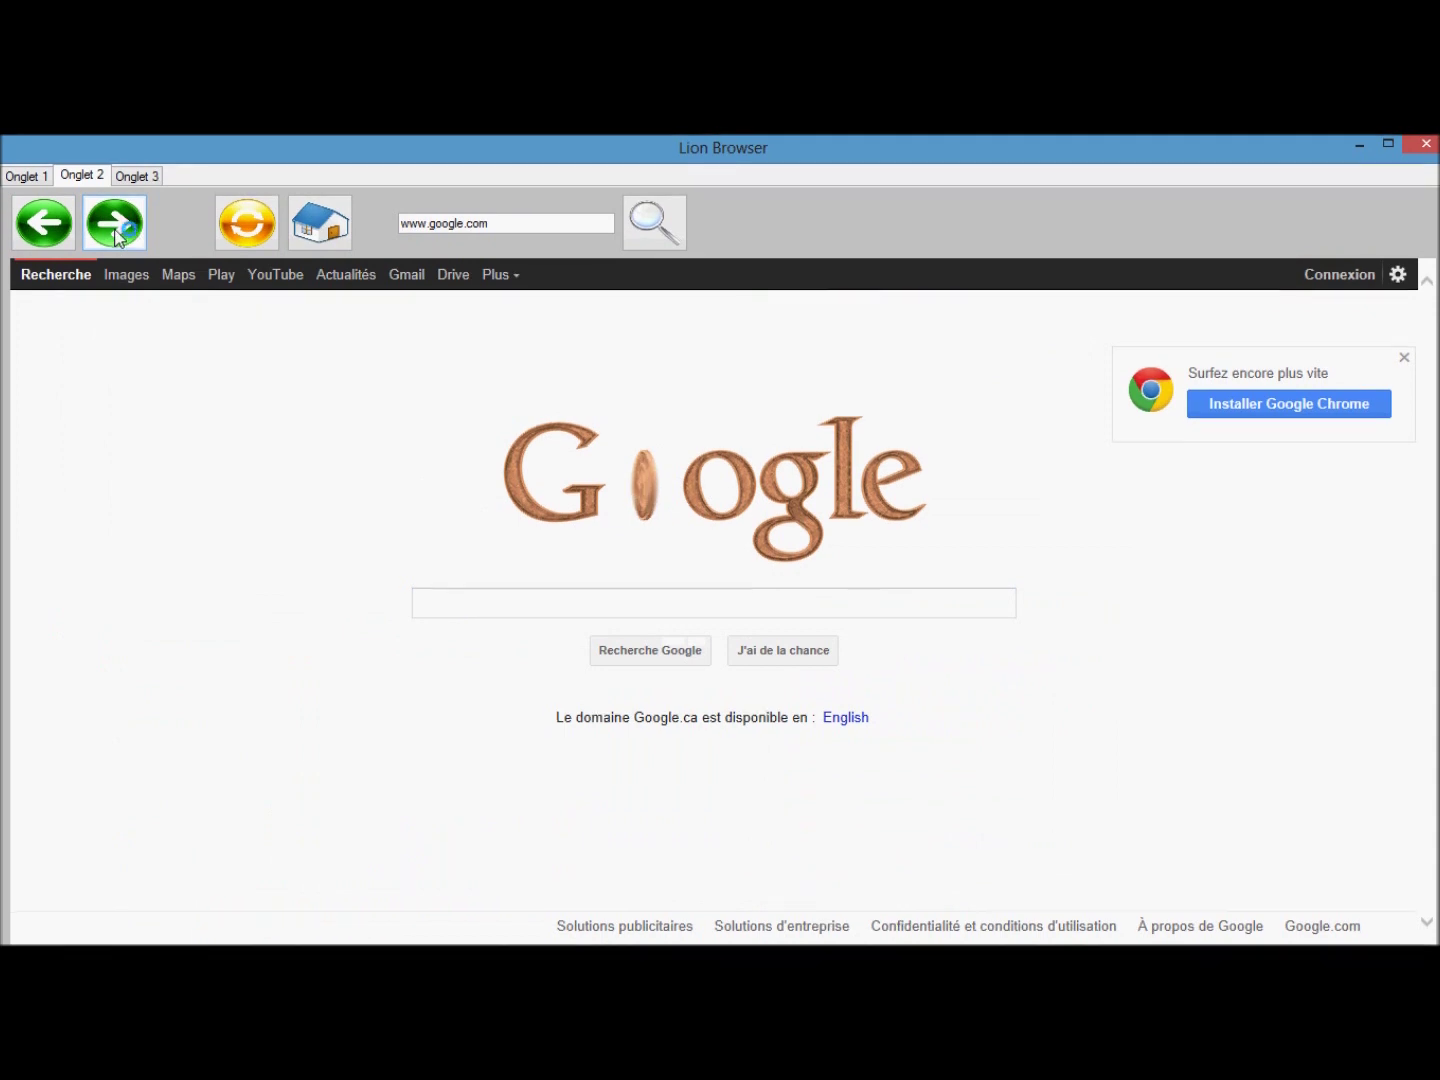
Test Forward, Refresh and Home, flip through the tabs, then close Lion Browser.
click(113, 223)
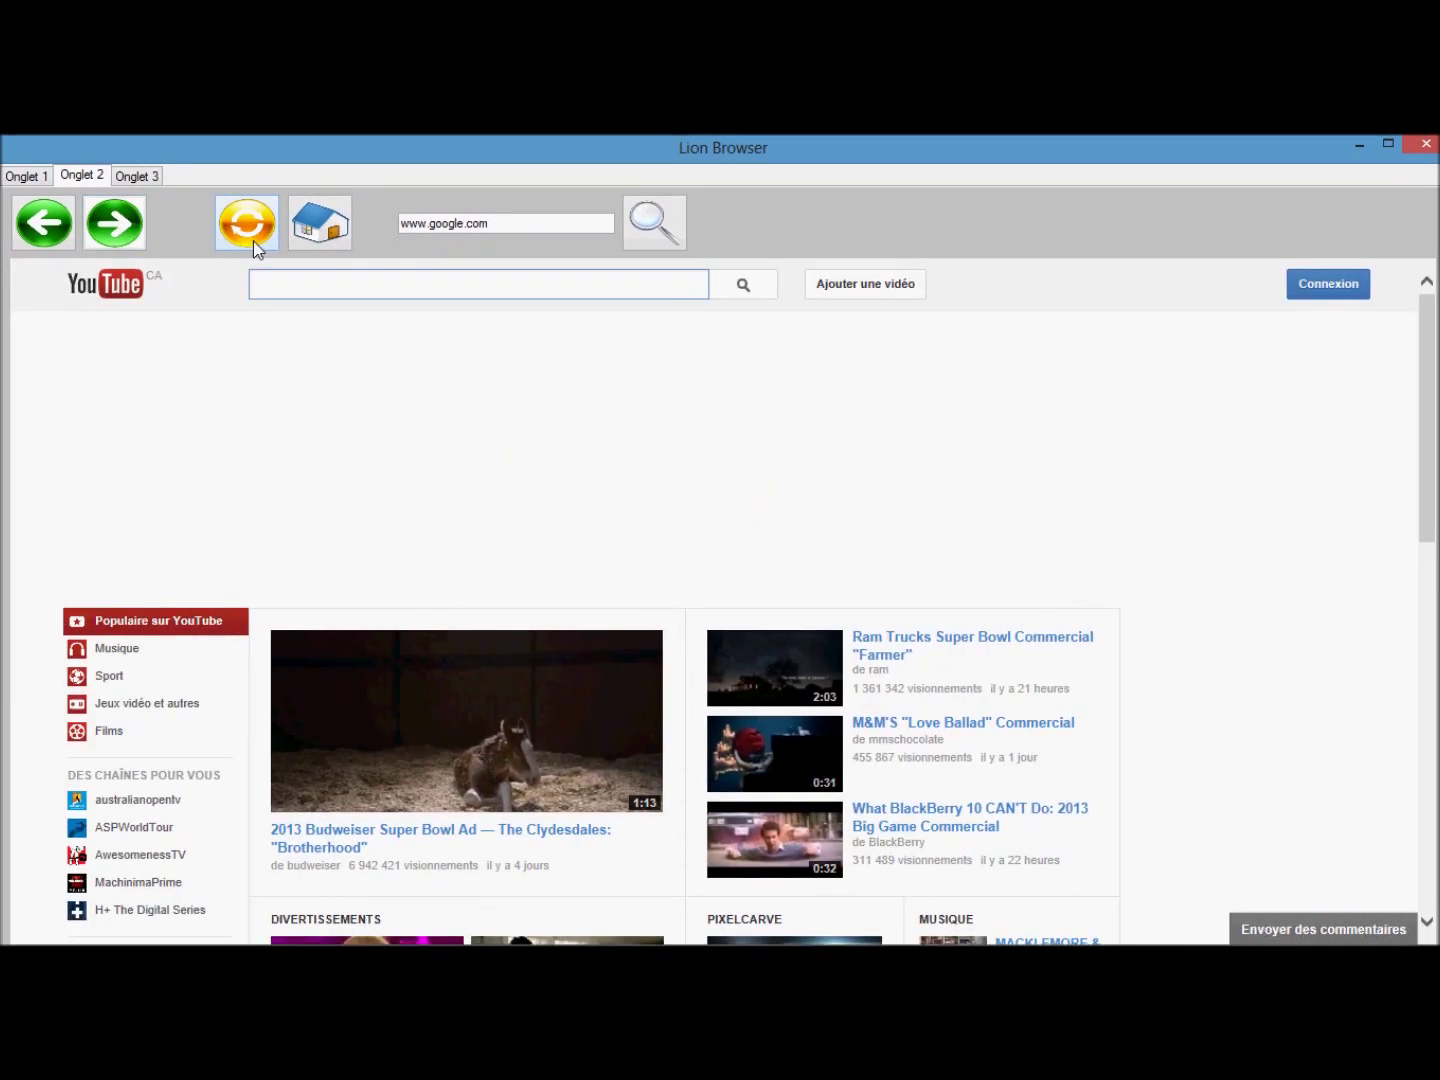
click(257, 250)
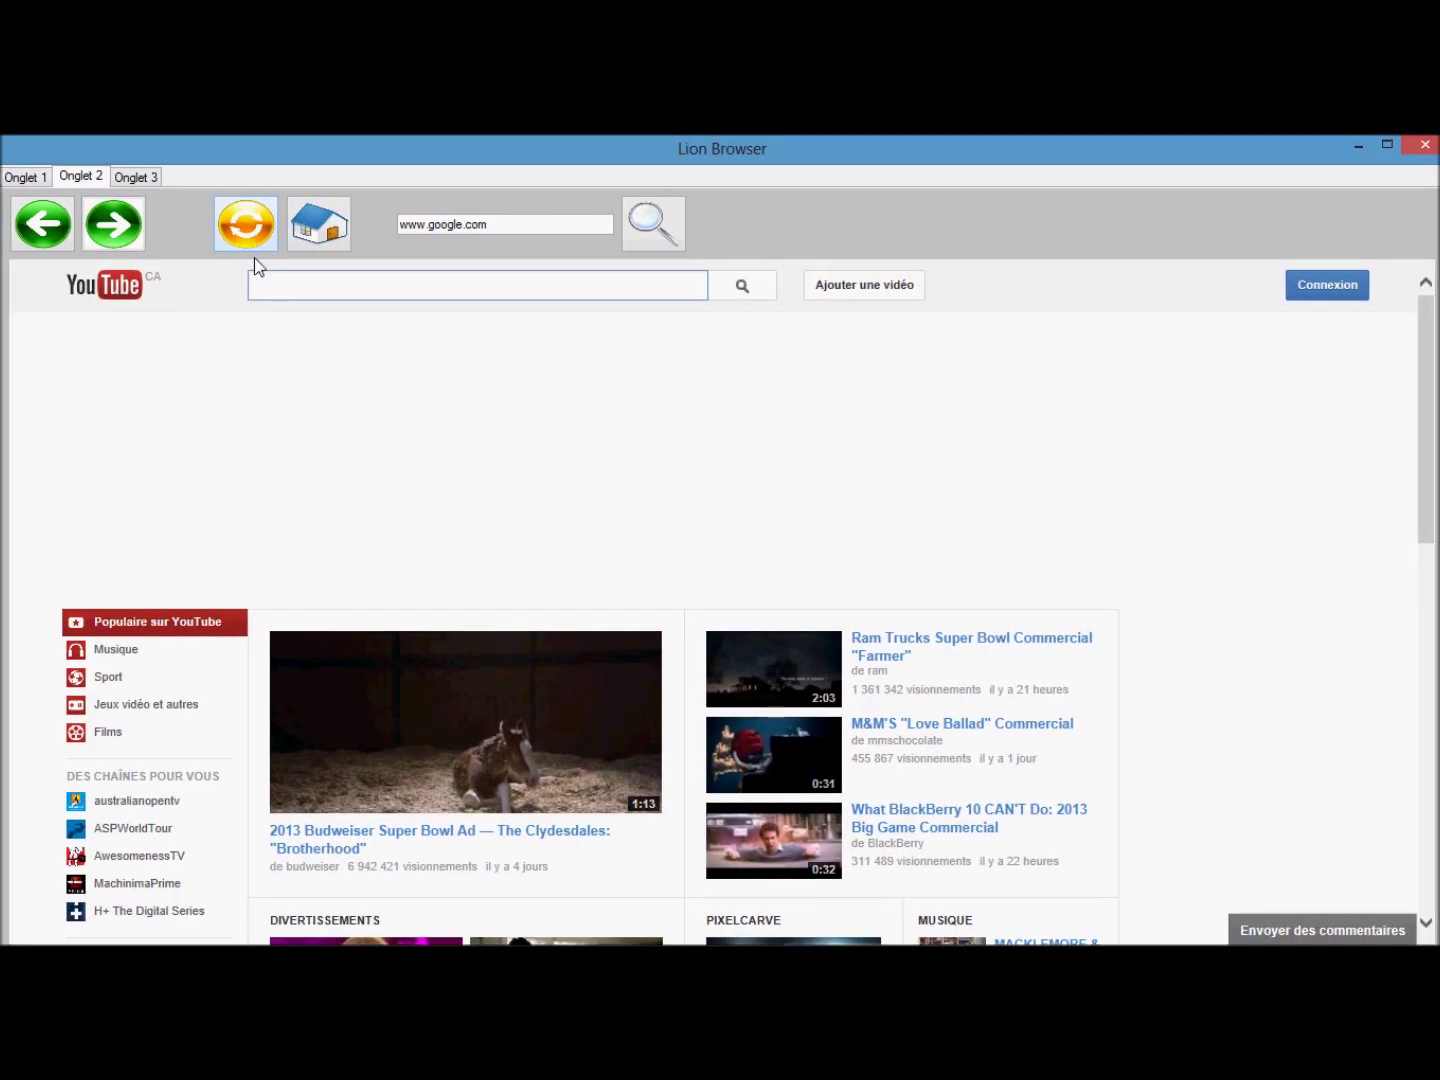
click(318, 231)
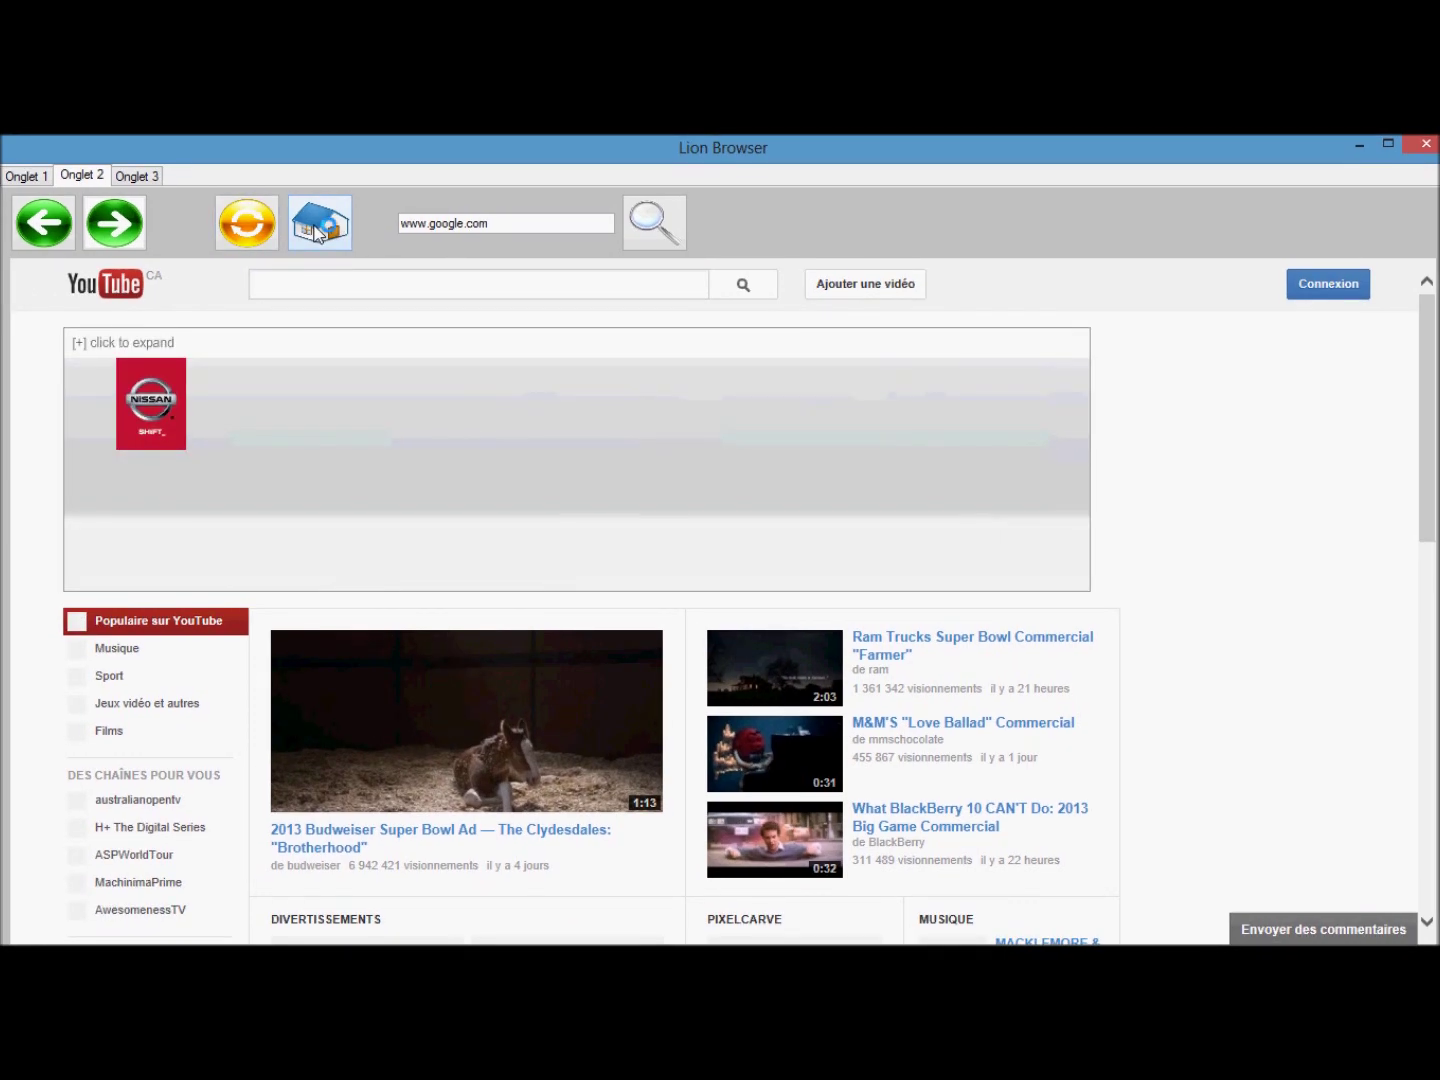
click(40, 177)
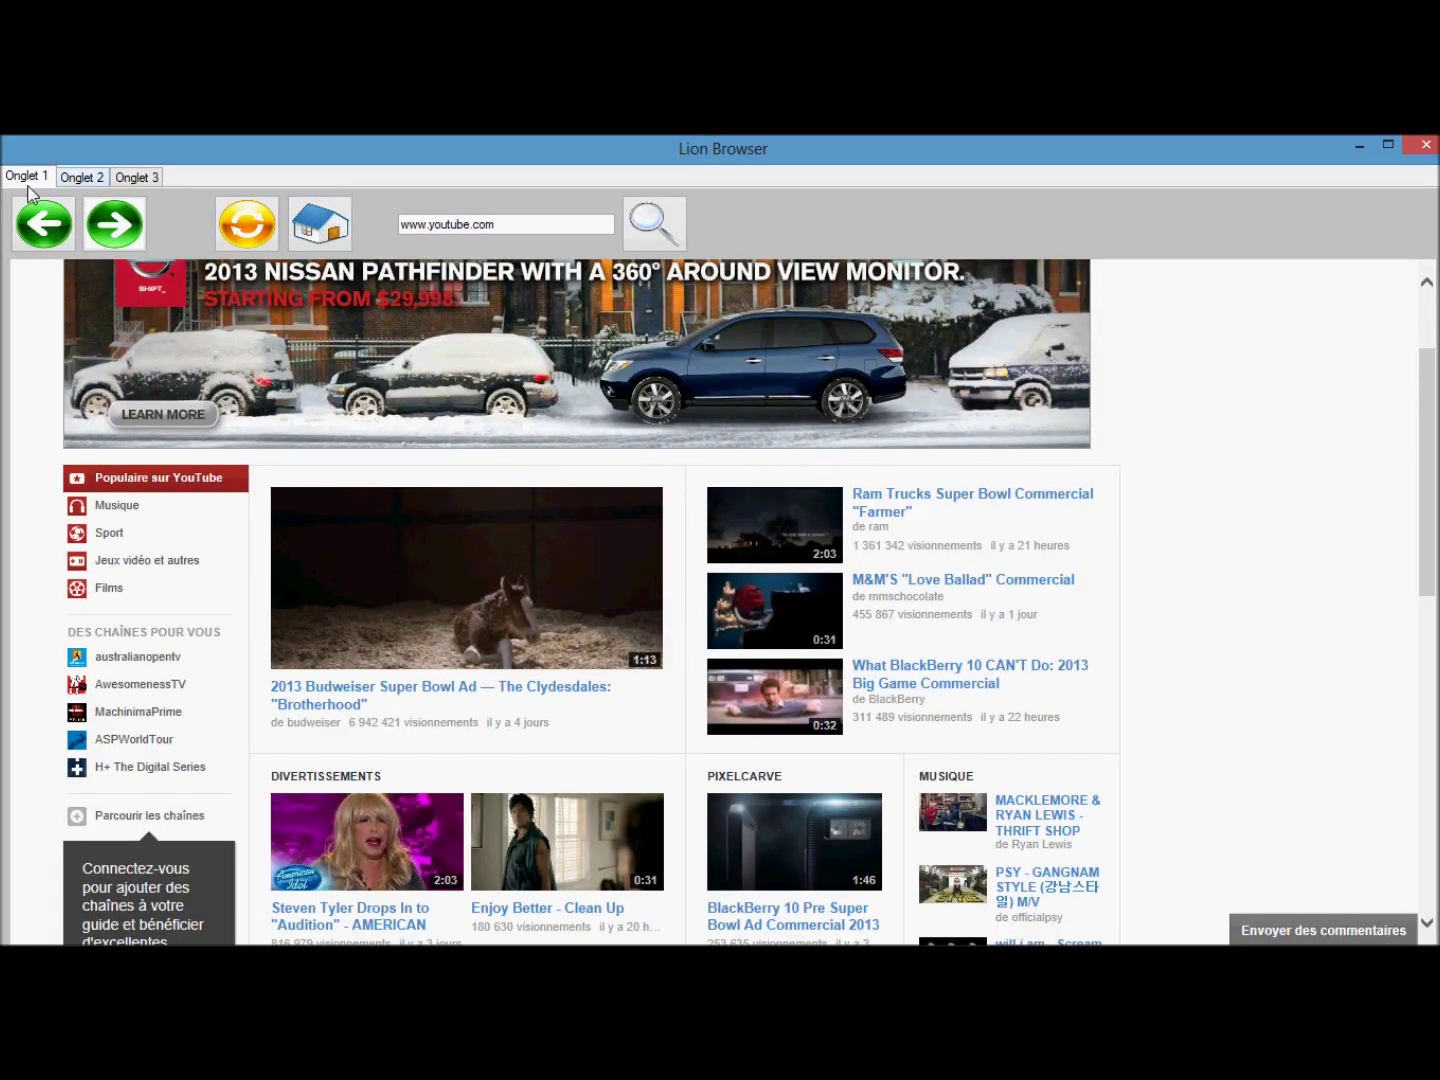
click(130, 176)
click(1424, 144)
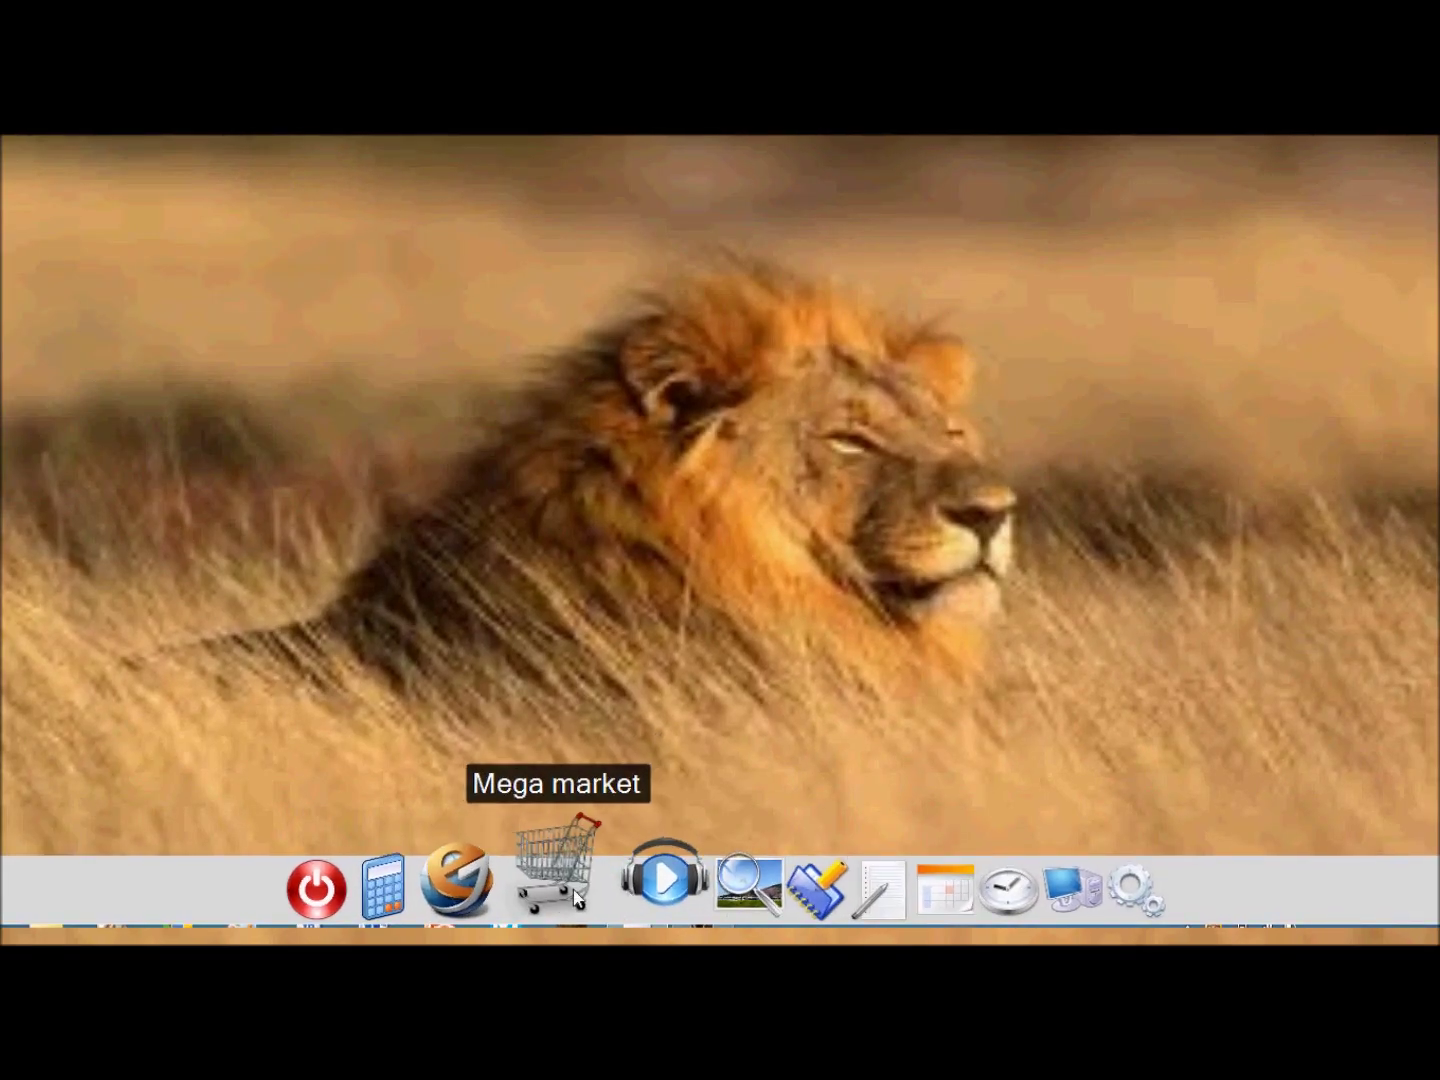
Open the 'call of duty black ops 2' picture in Visionneuse d'images, then close the viewer.
click(697, 899)
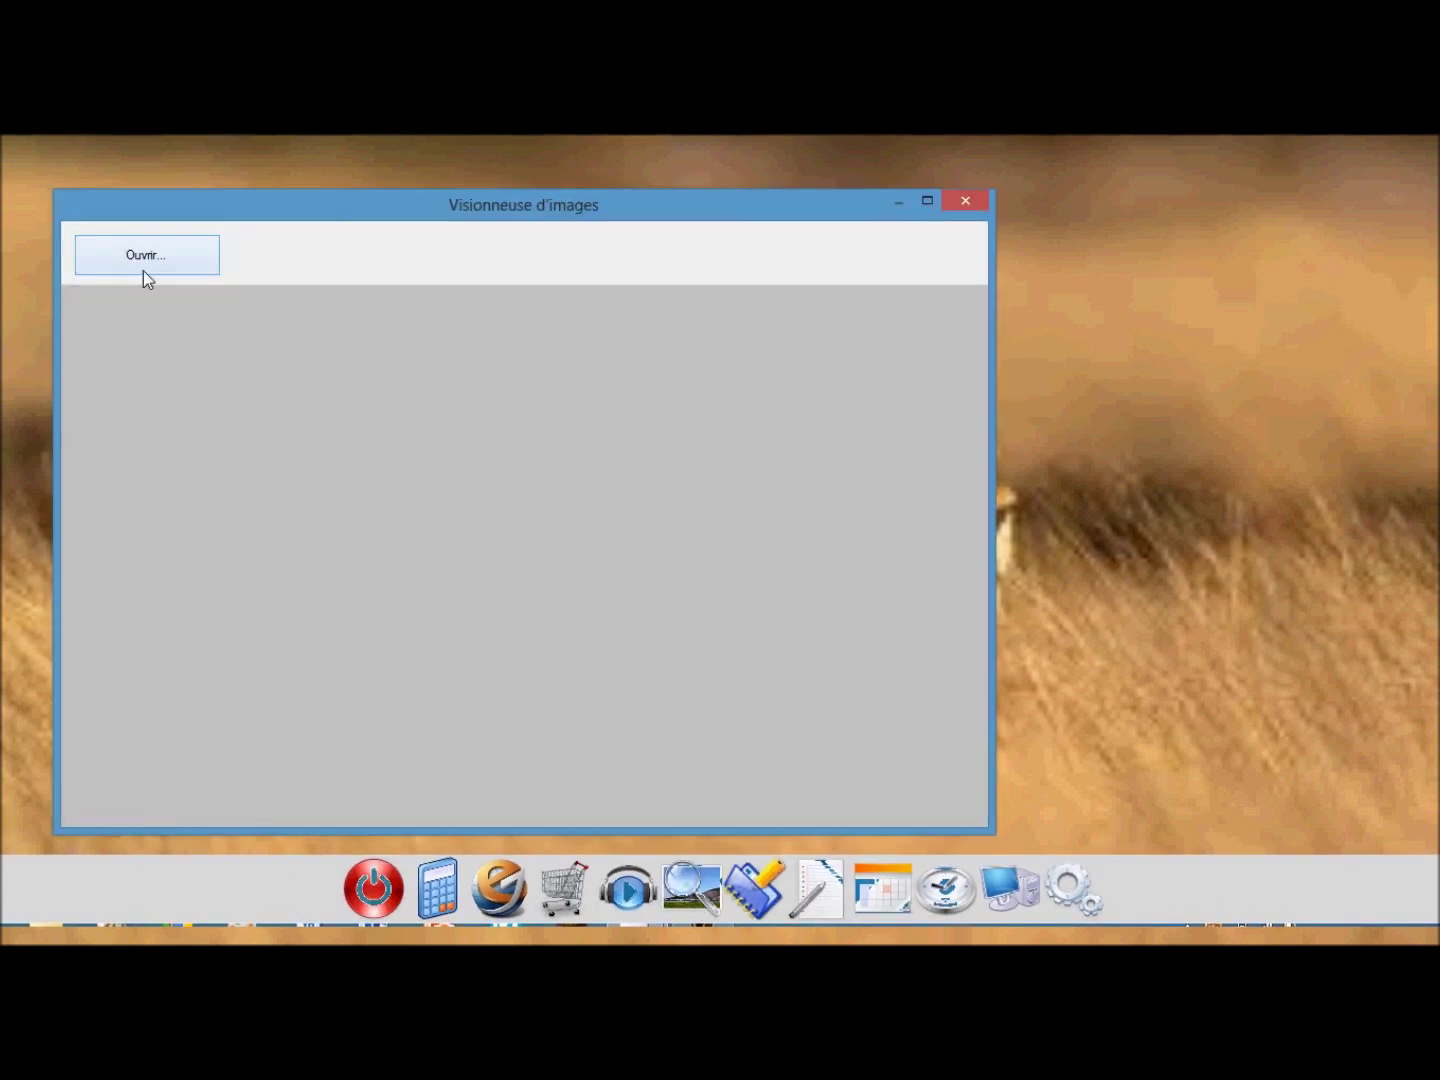
click(143, 267)
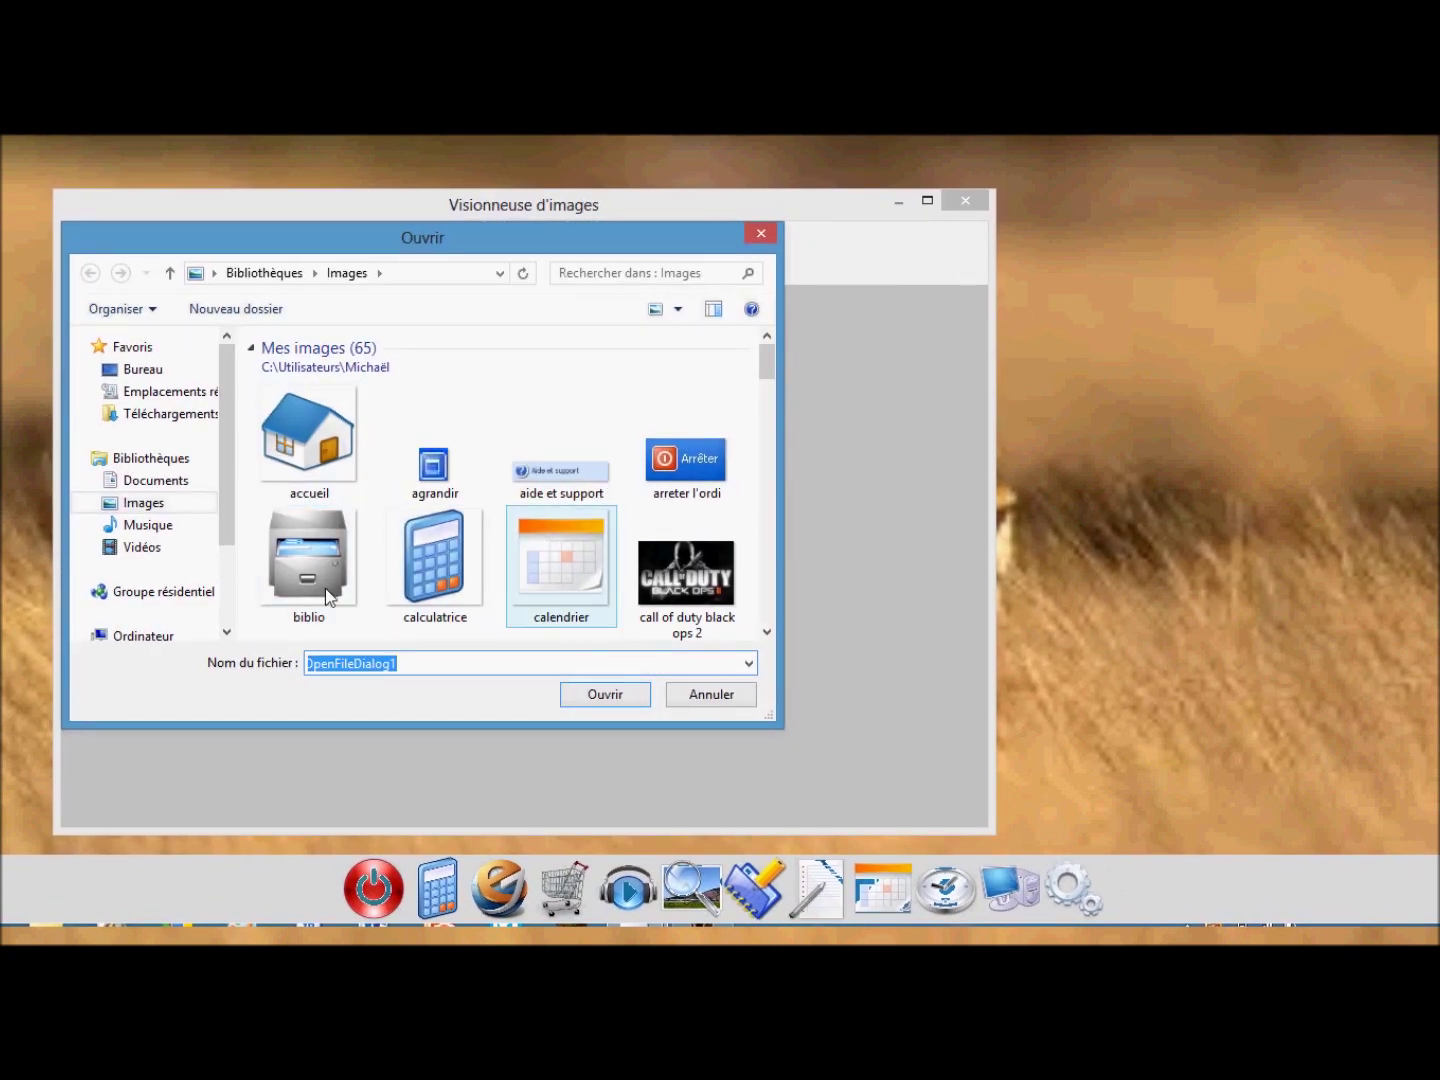
double_click(690, 585)
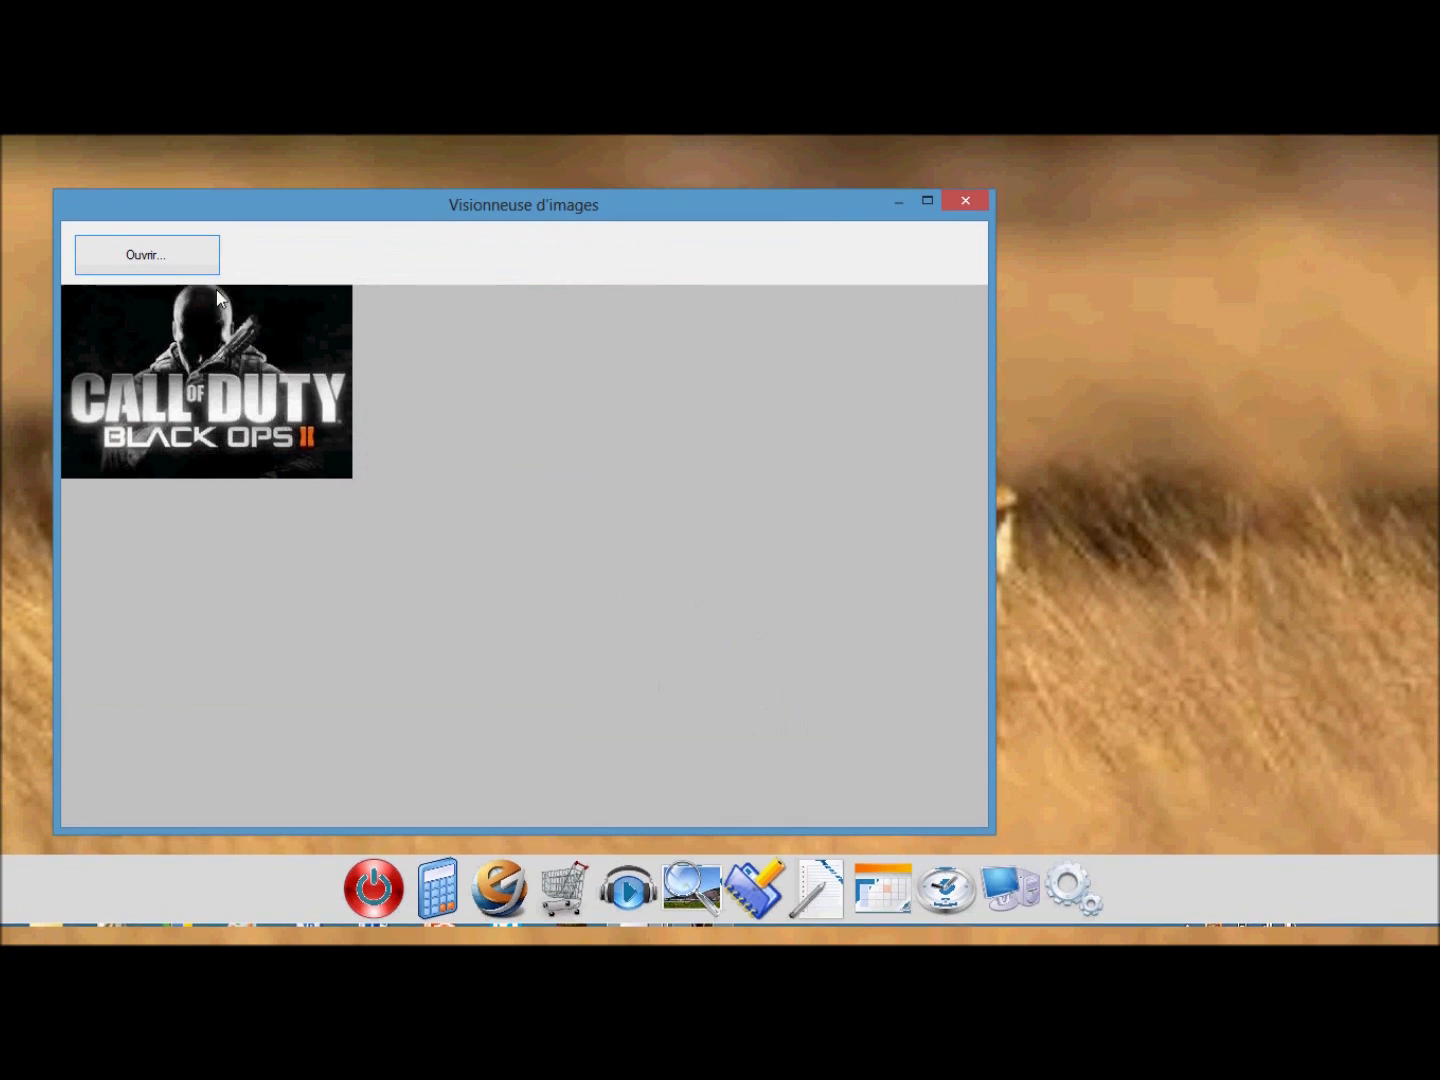
click(963, 200)
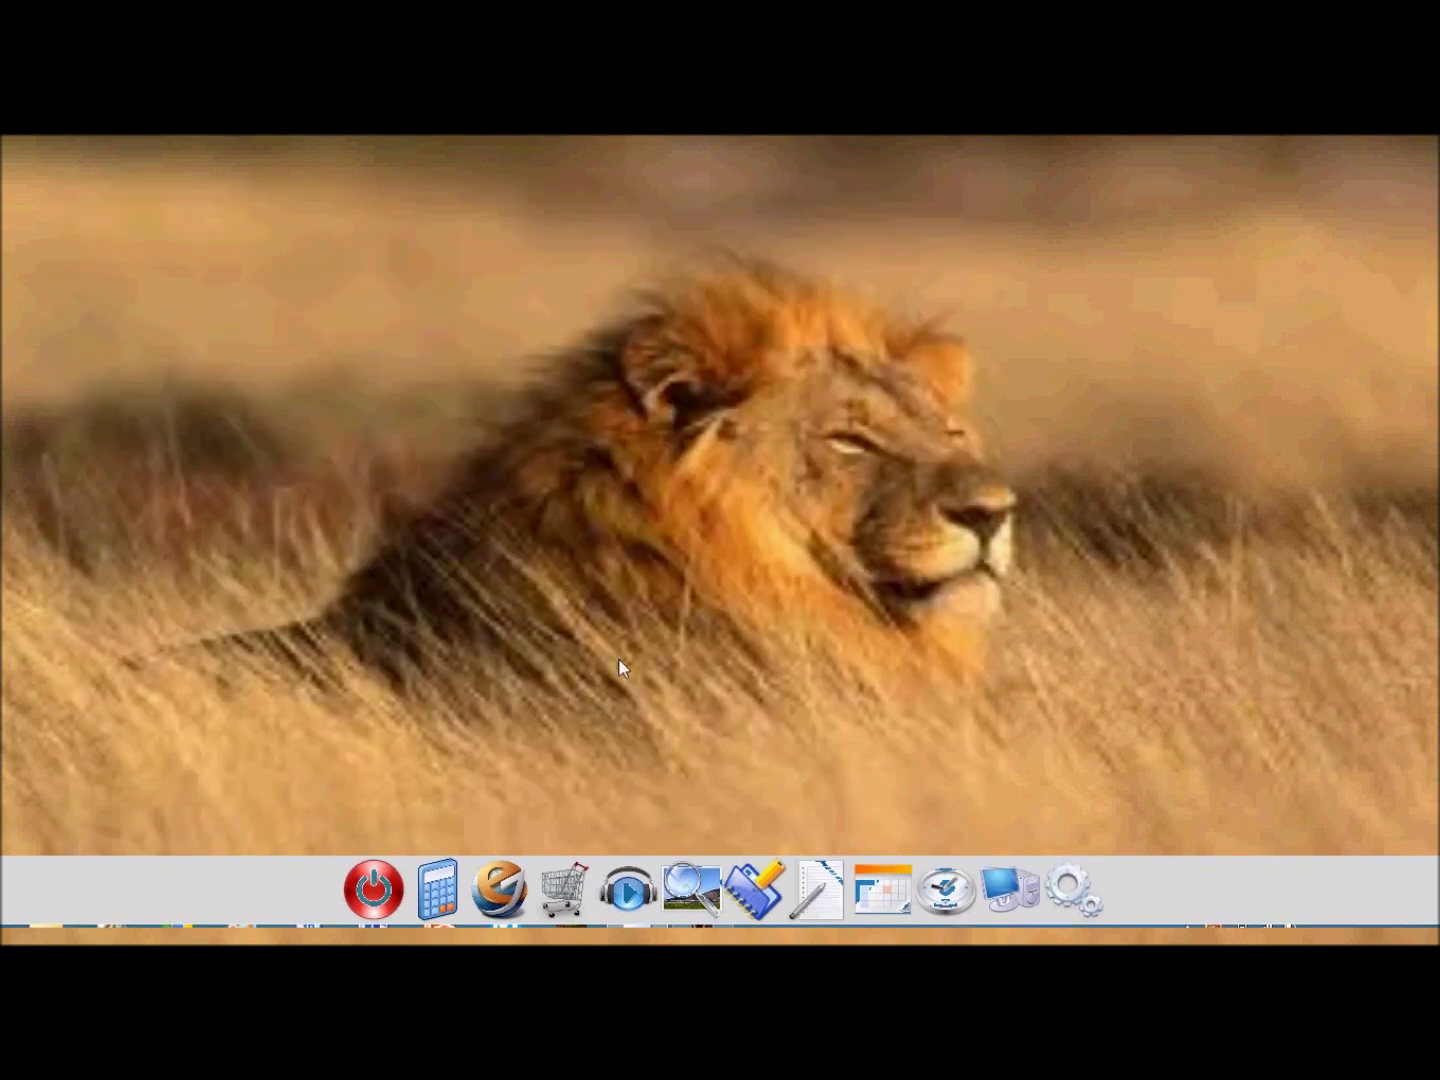
Add a Rappel desktop reminder reading 'Ne pas oublier de s'abonner a la chaîne...'.
click(752, 870)
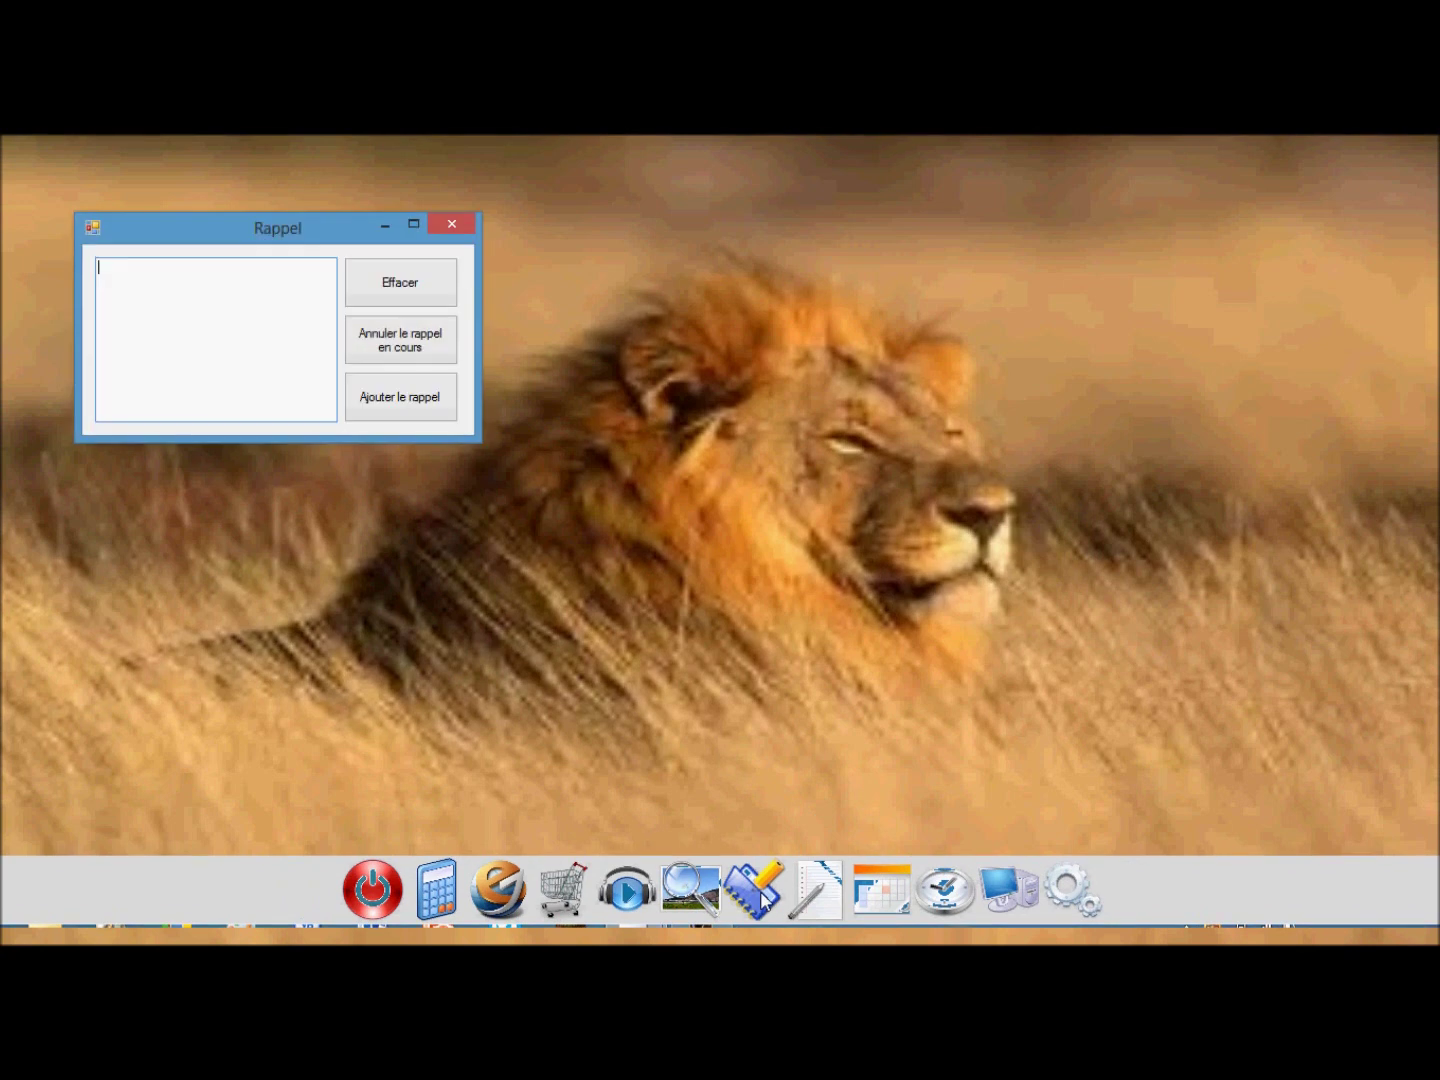
drag(296, 234, 671, 469)
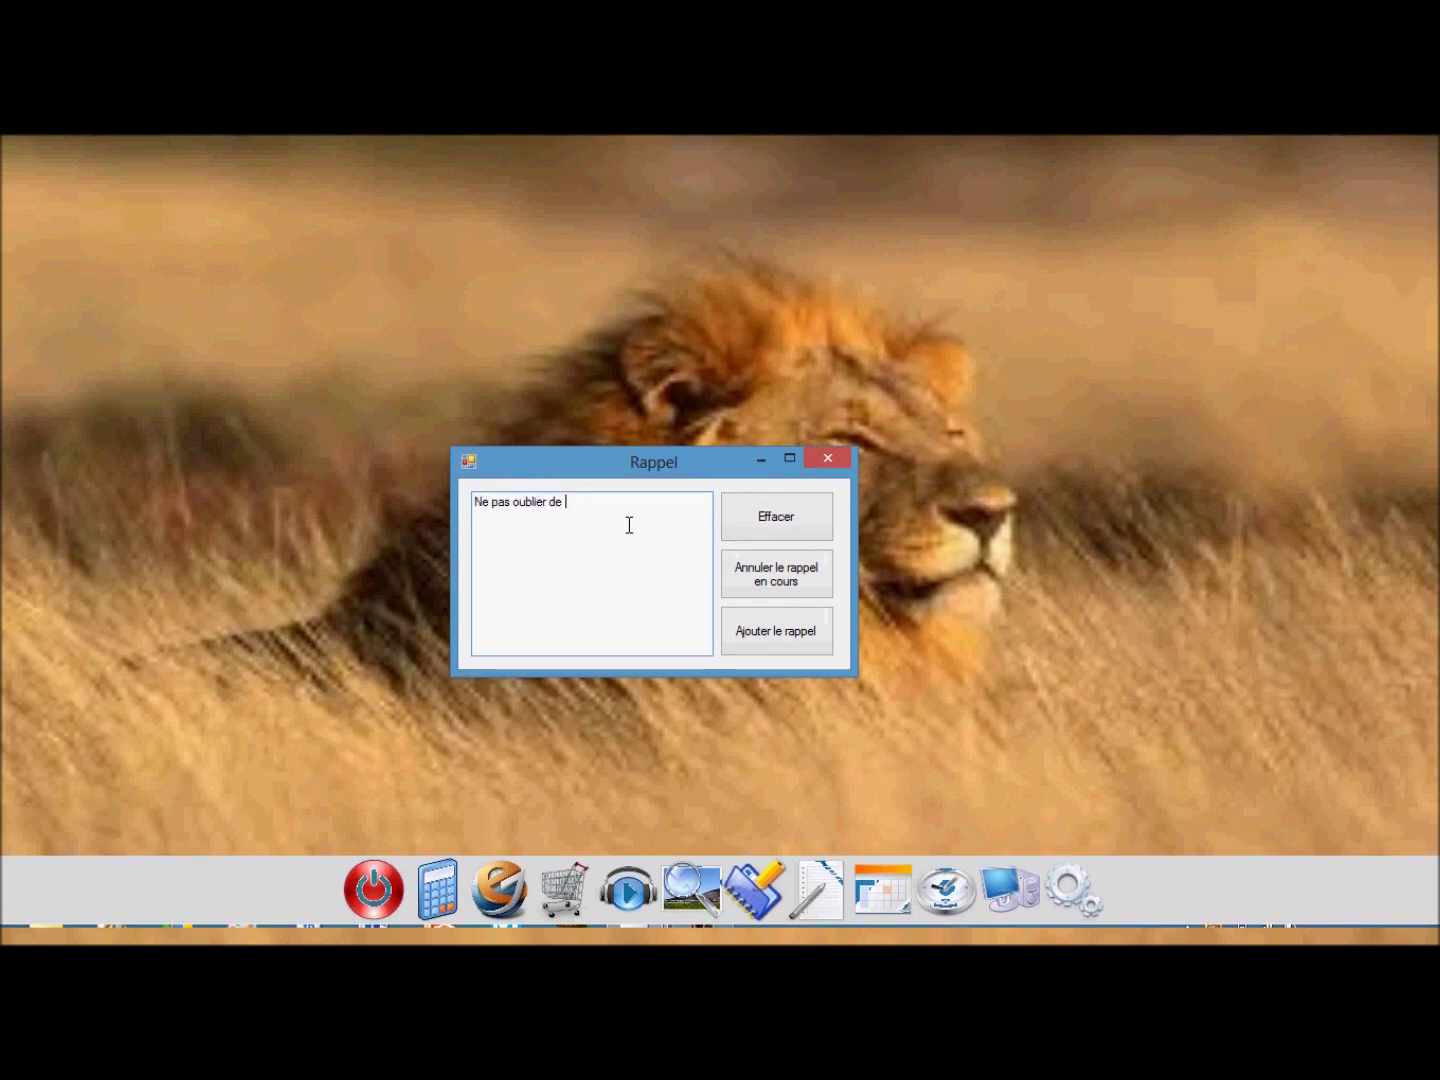
text(bonner a la chaîne)
click(800, 645)
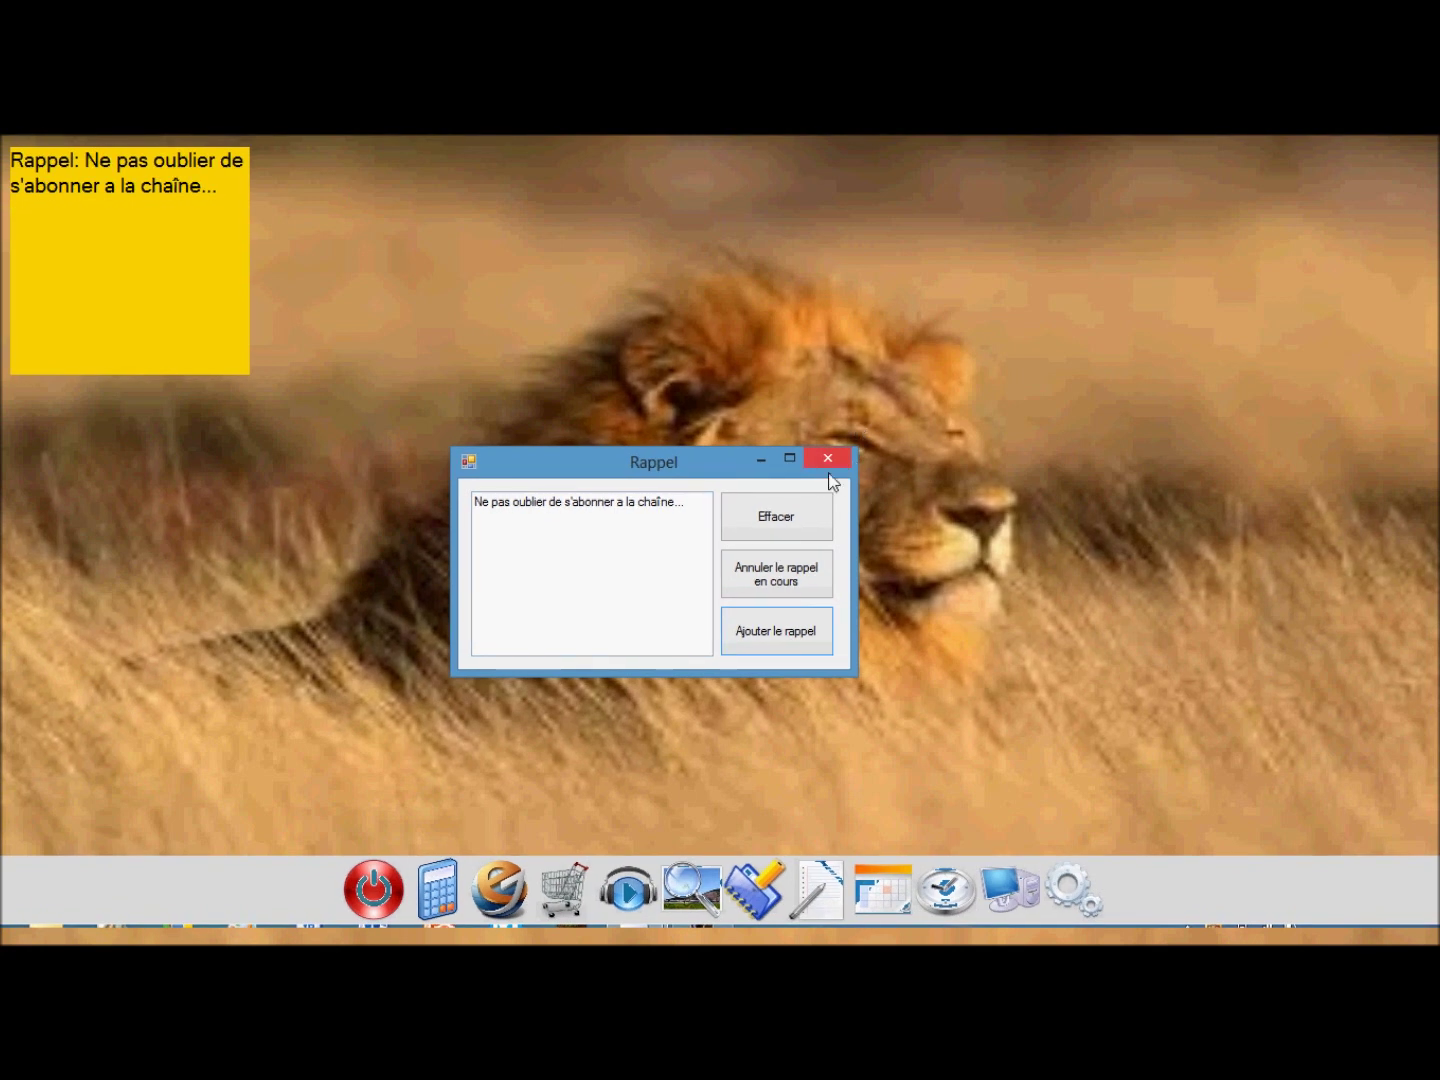
click(827, 457)
Select and deselect text in the reminder note on the desktop.
drag(240, 185, 13, 158)
click(203, 224)
double_click(261, 217)
click(221, 204)
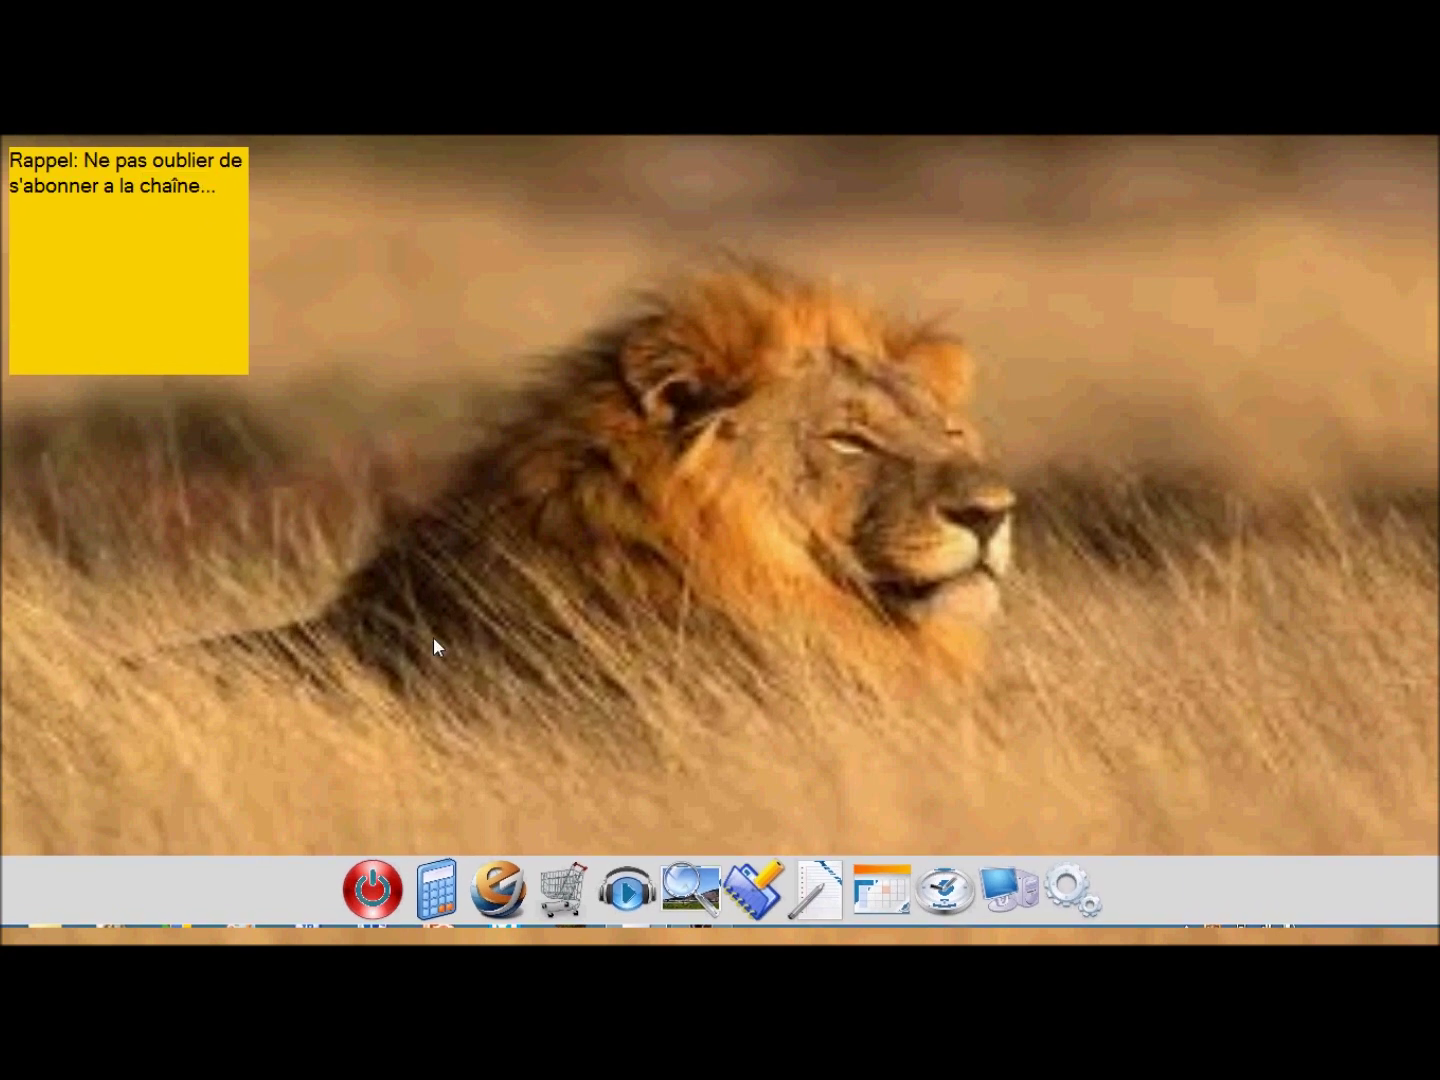
Open Texto 2012 and set its font to Gras, size 16 via Texte > Police d'écriture.
click(820, 859)
drag(371, 157, 681, 216)
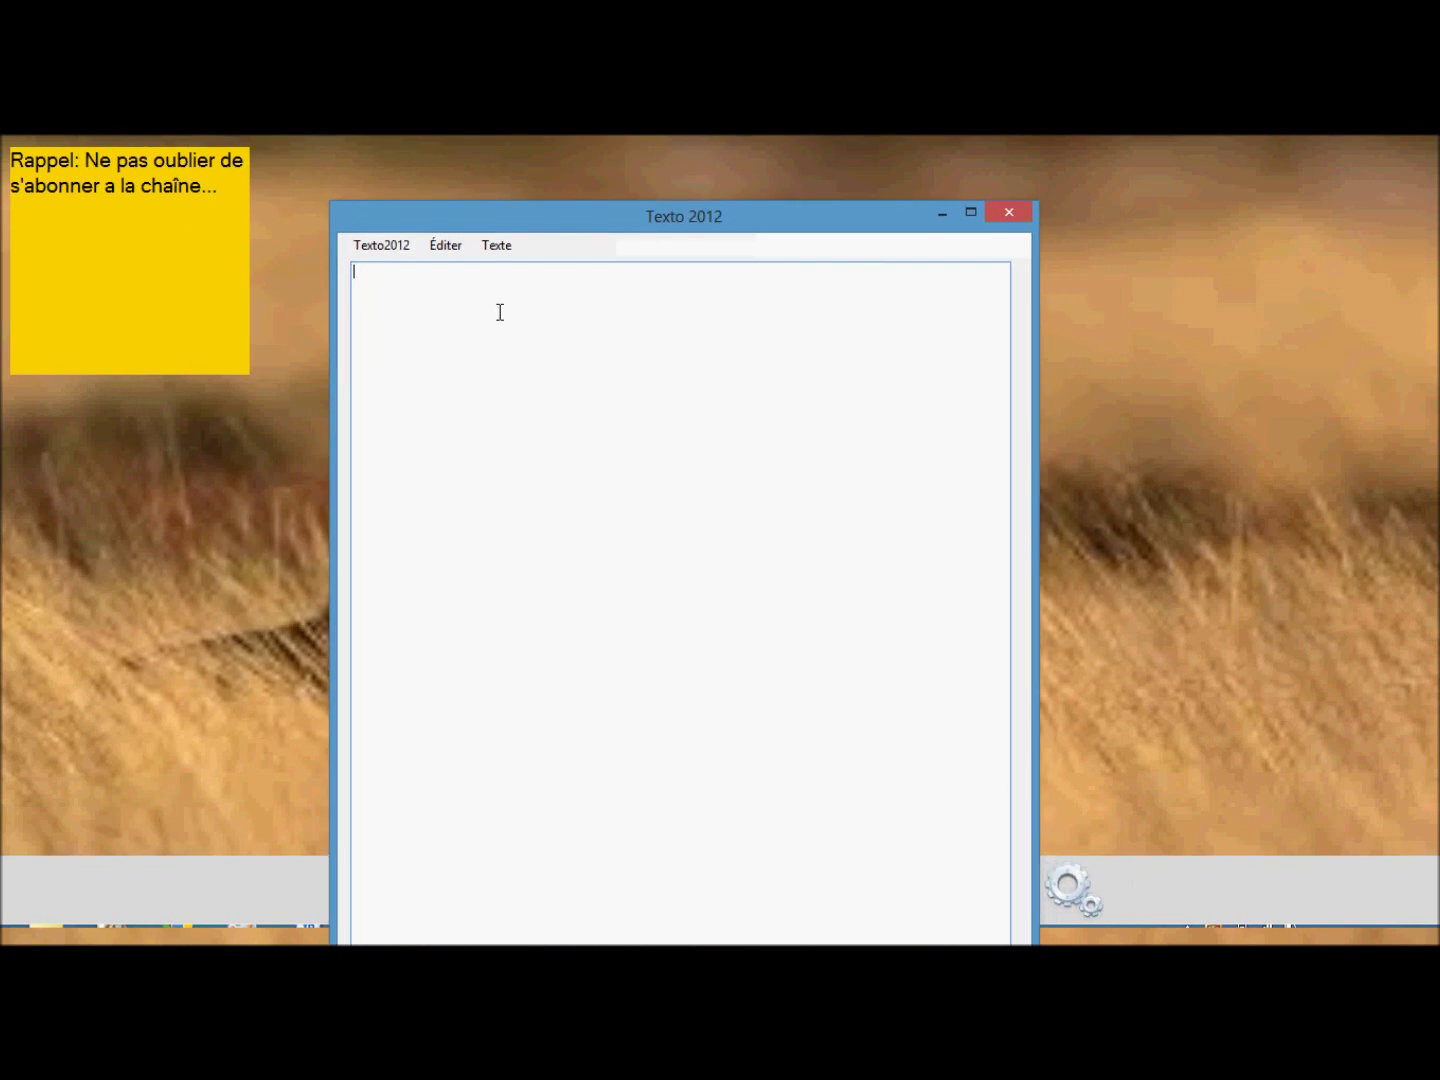
click(494, 246)
click(527, 268)
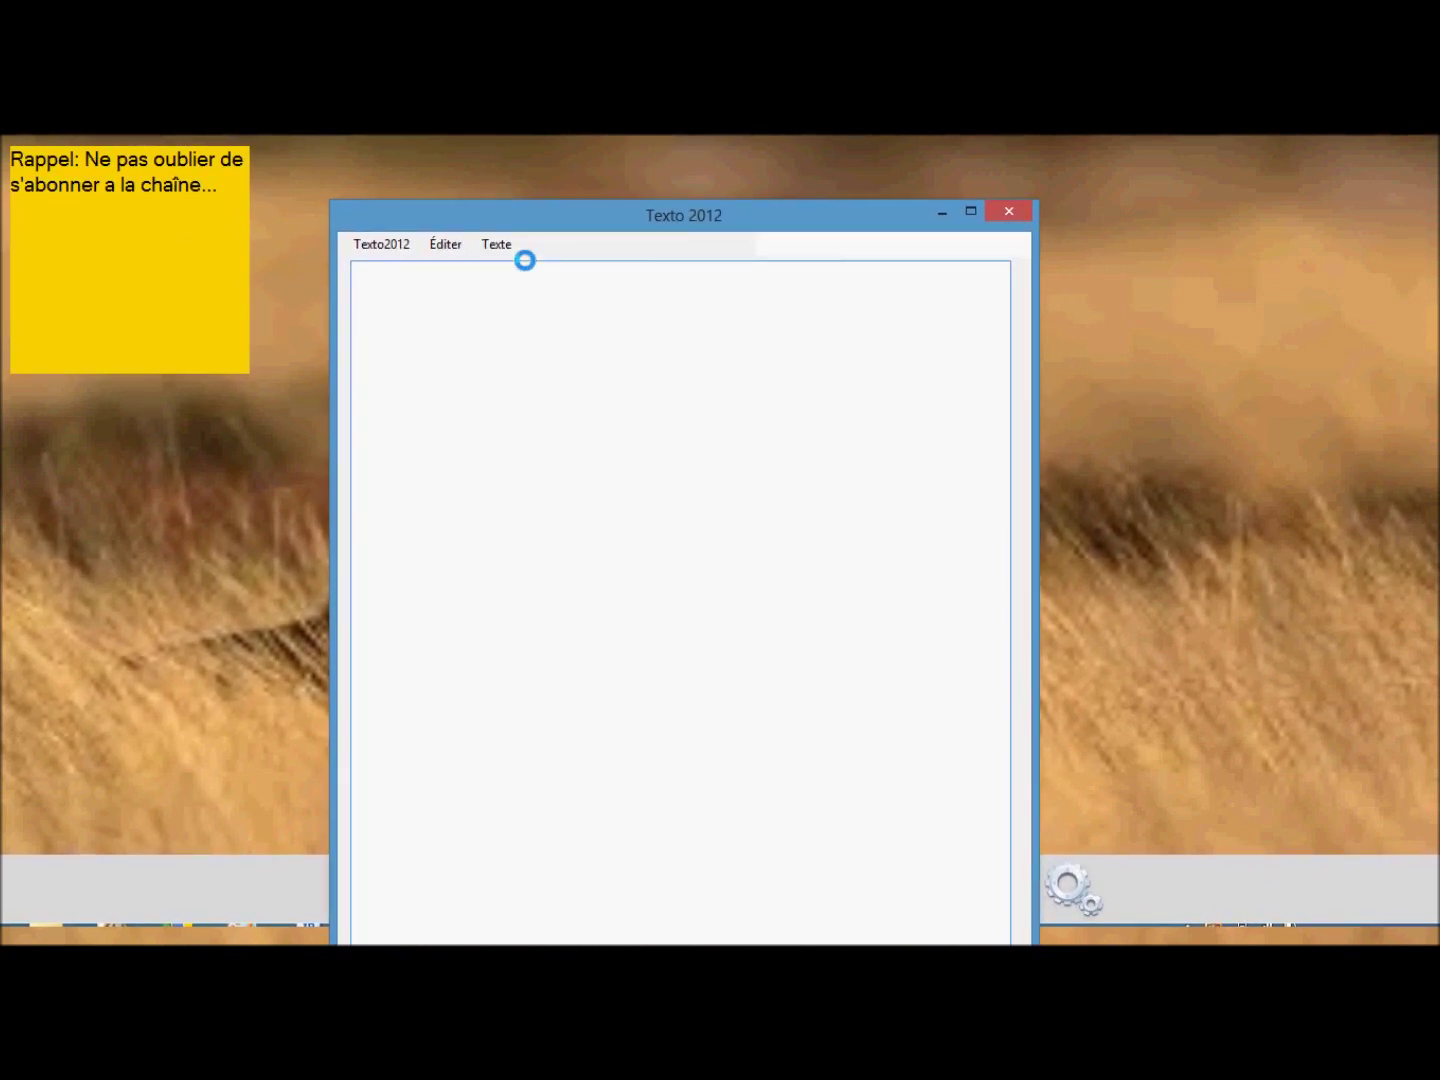
click(719, 396)
click(716, 417)
click(706, 397)
click(811, 436)
click(895, 334)
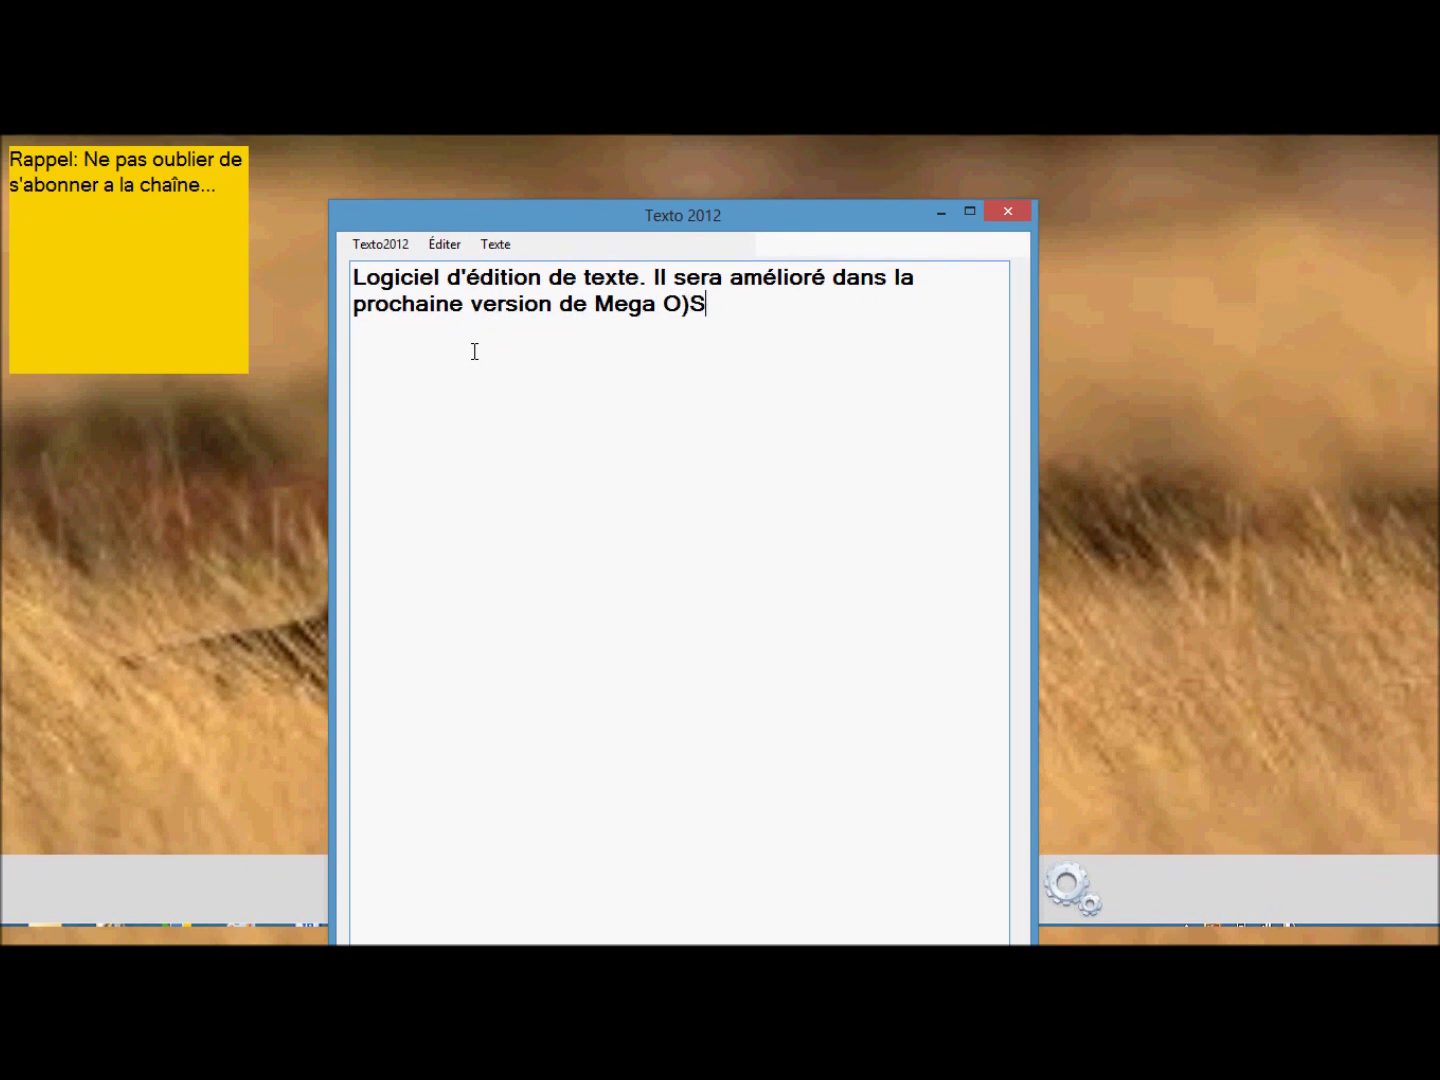
Finish the sentence with '...' and colour the text red.
text(...)
click(509, 247)
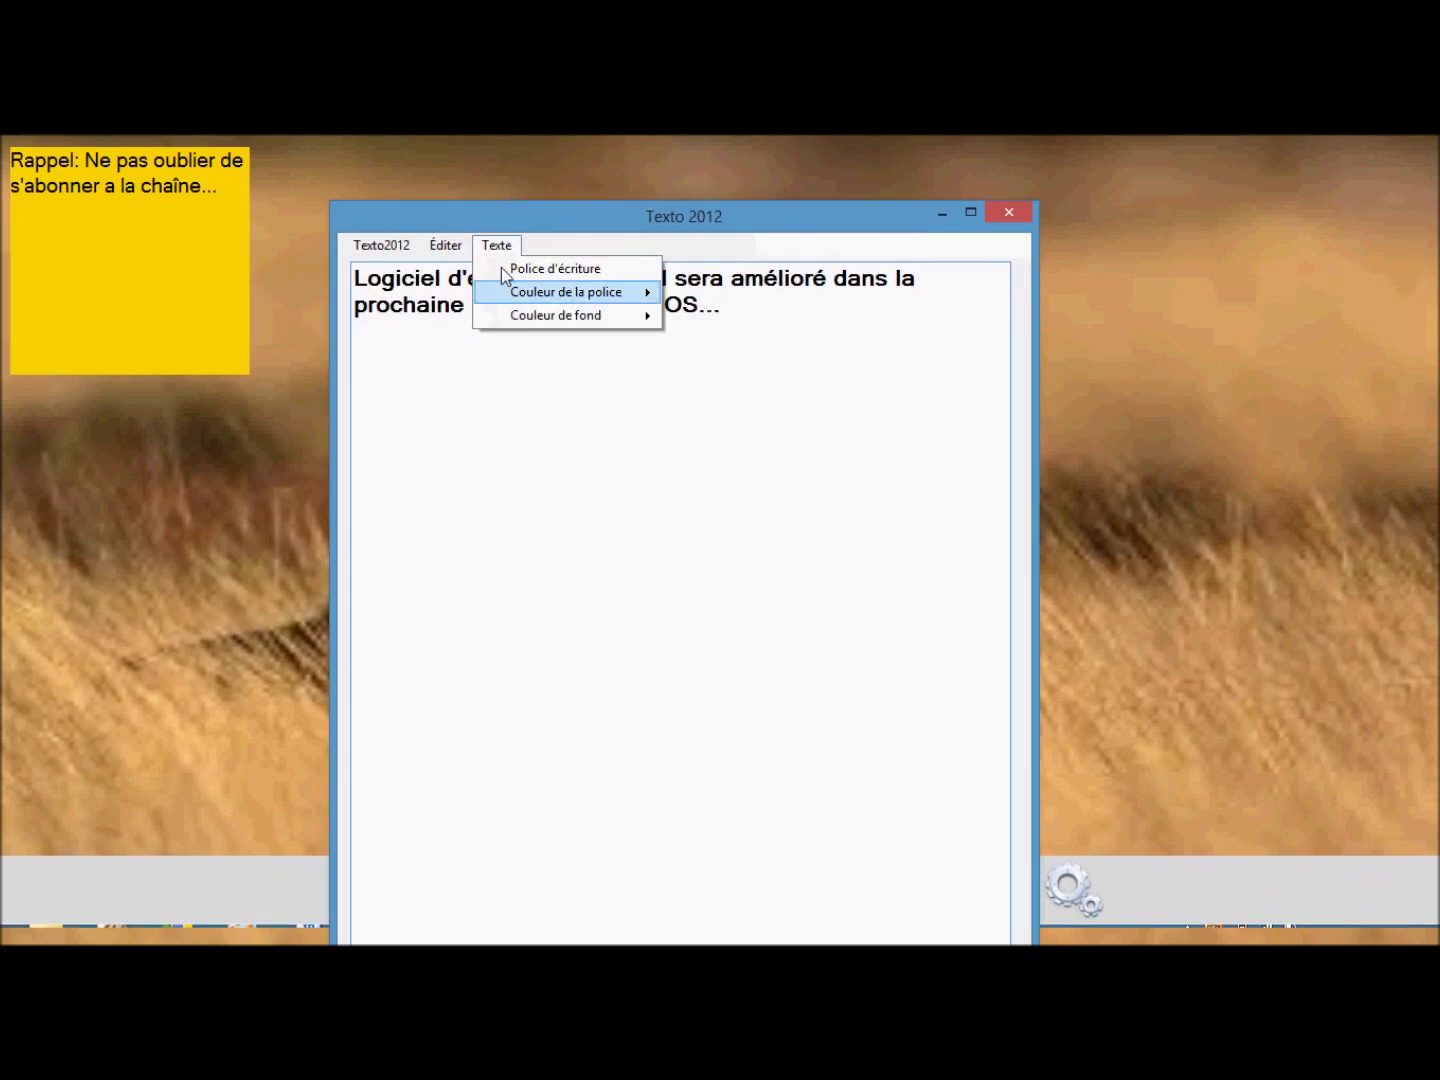
mouse_move(595, 301)
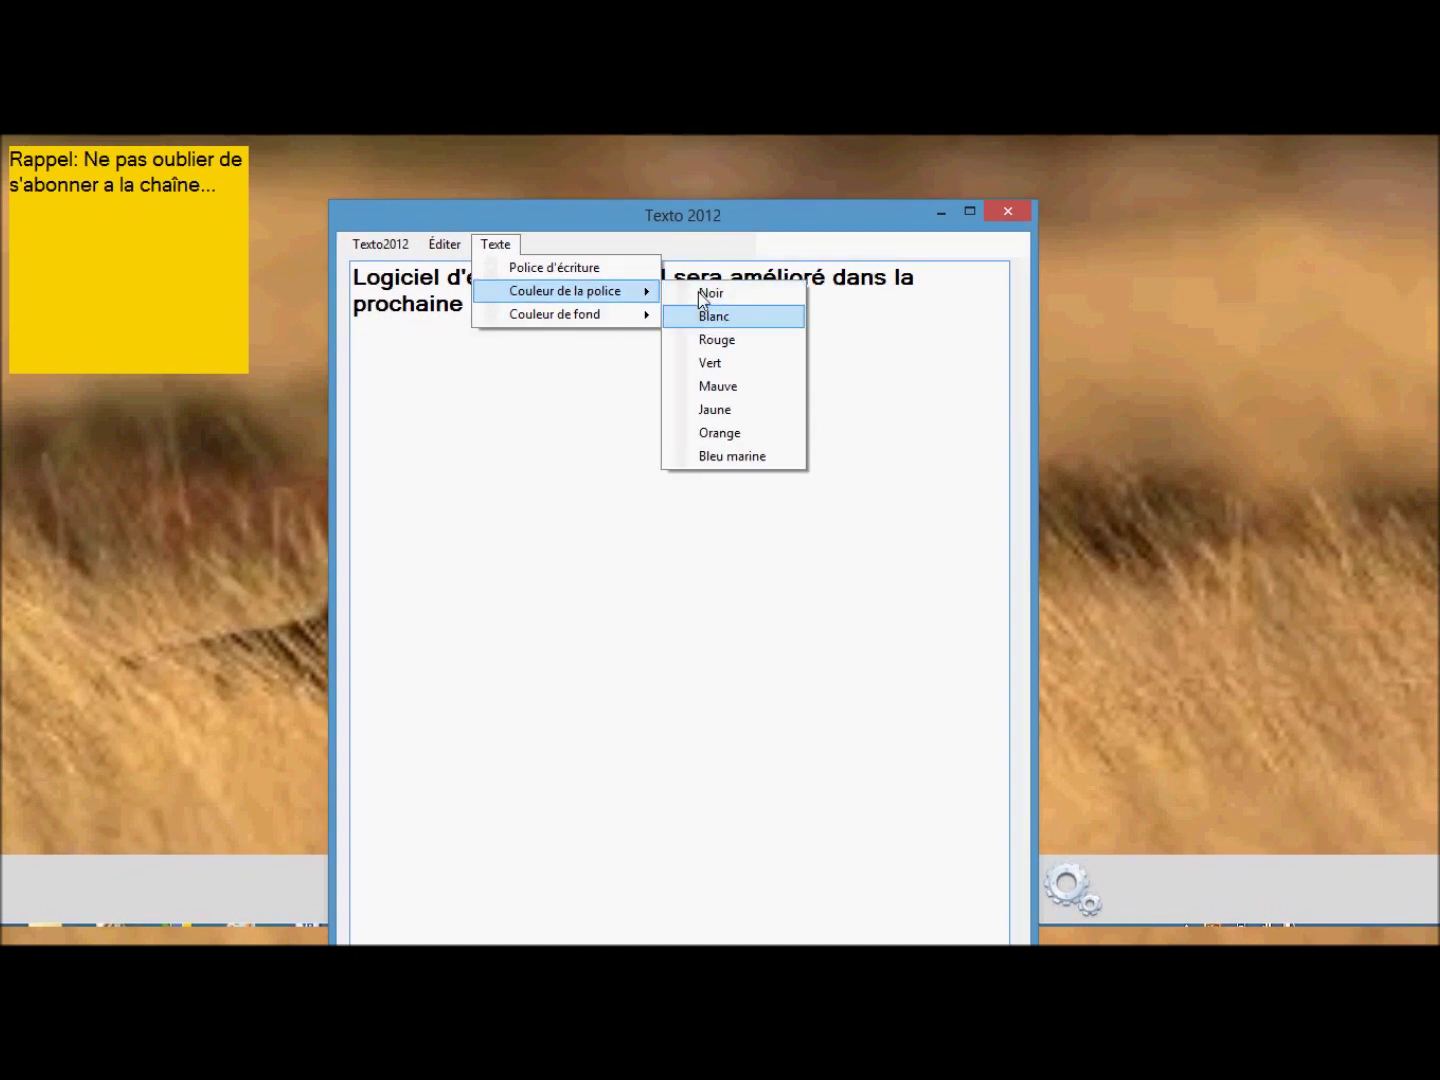
click(774, 343)
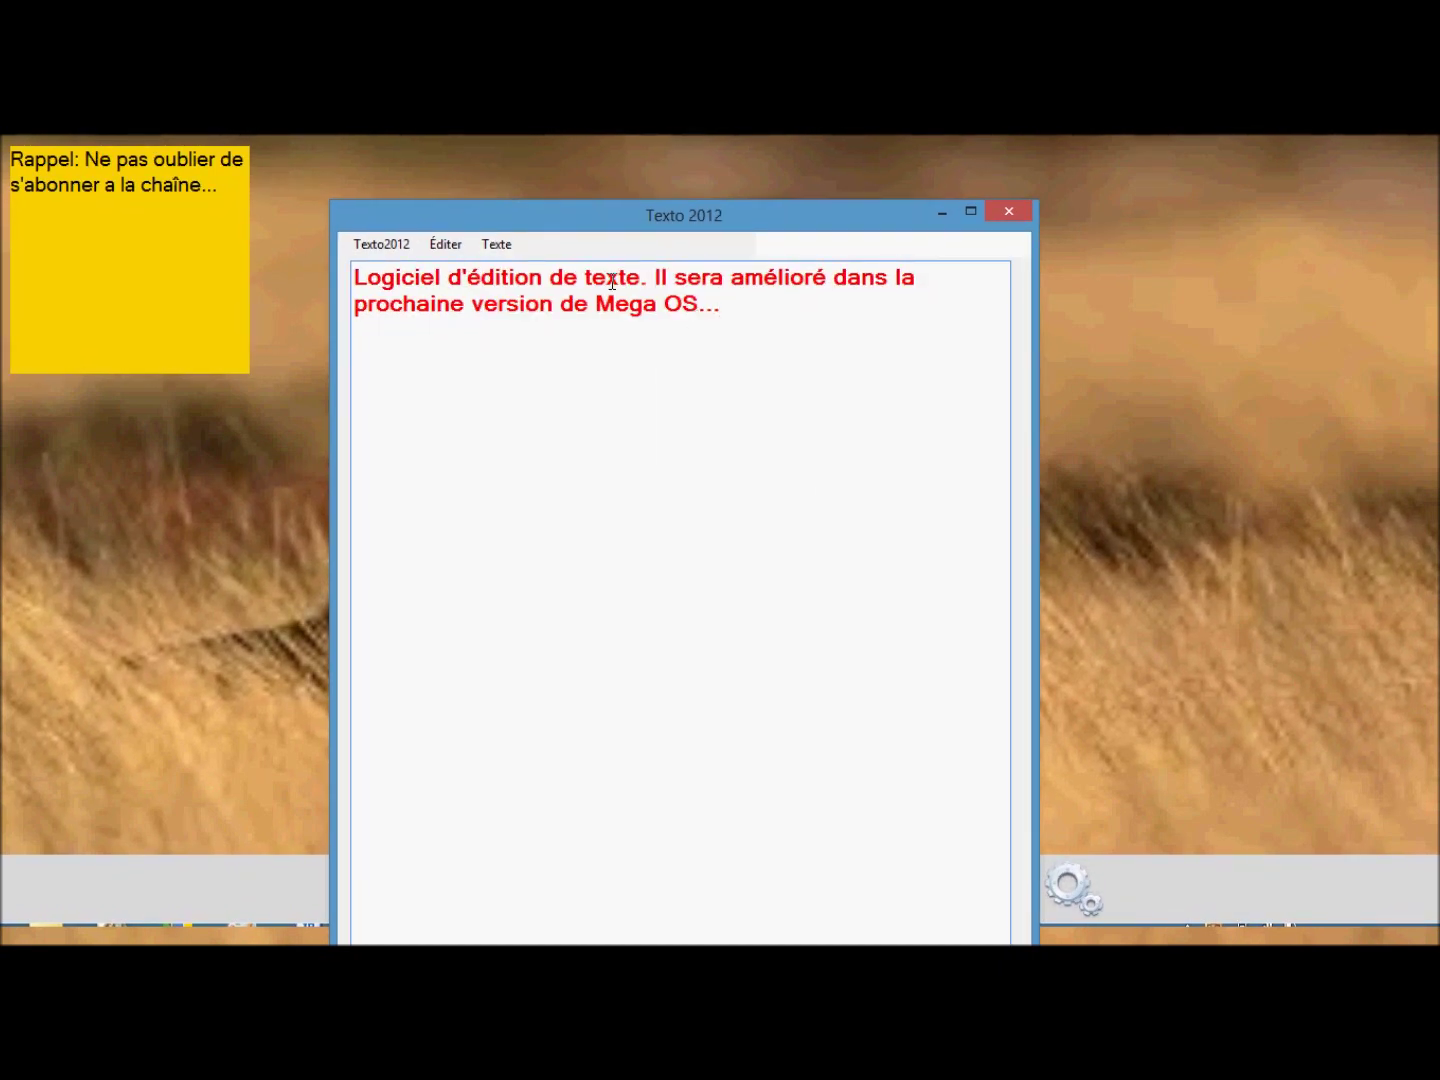
Change the text to navy blue on a red background, then close Texto 2012.
click(501, 245)
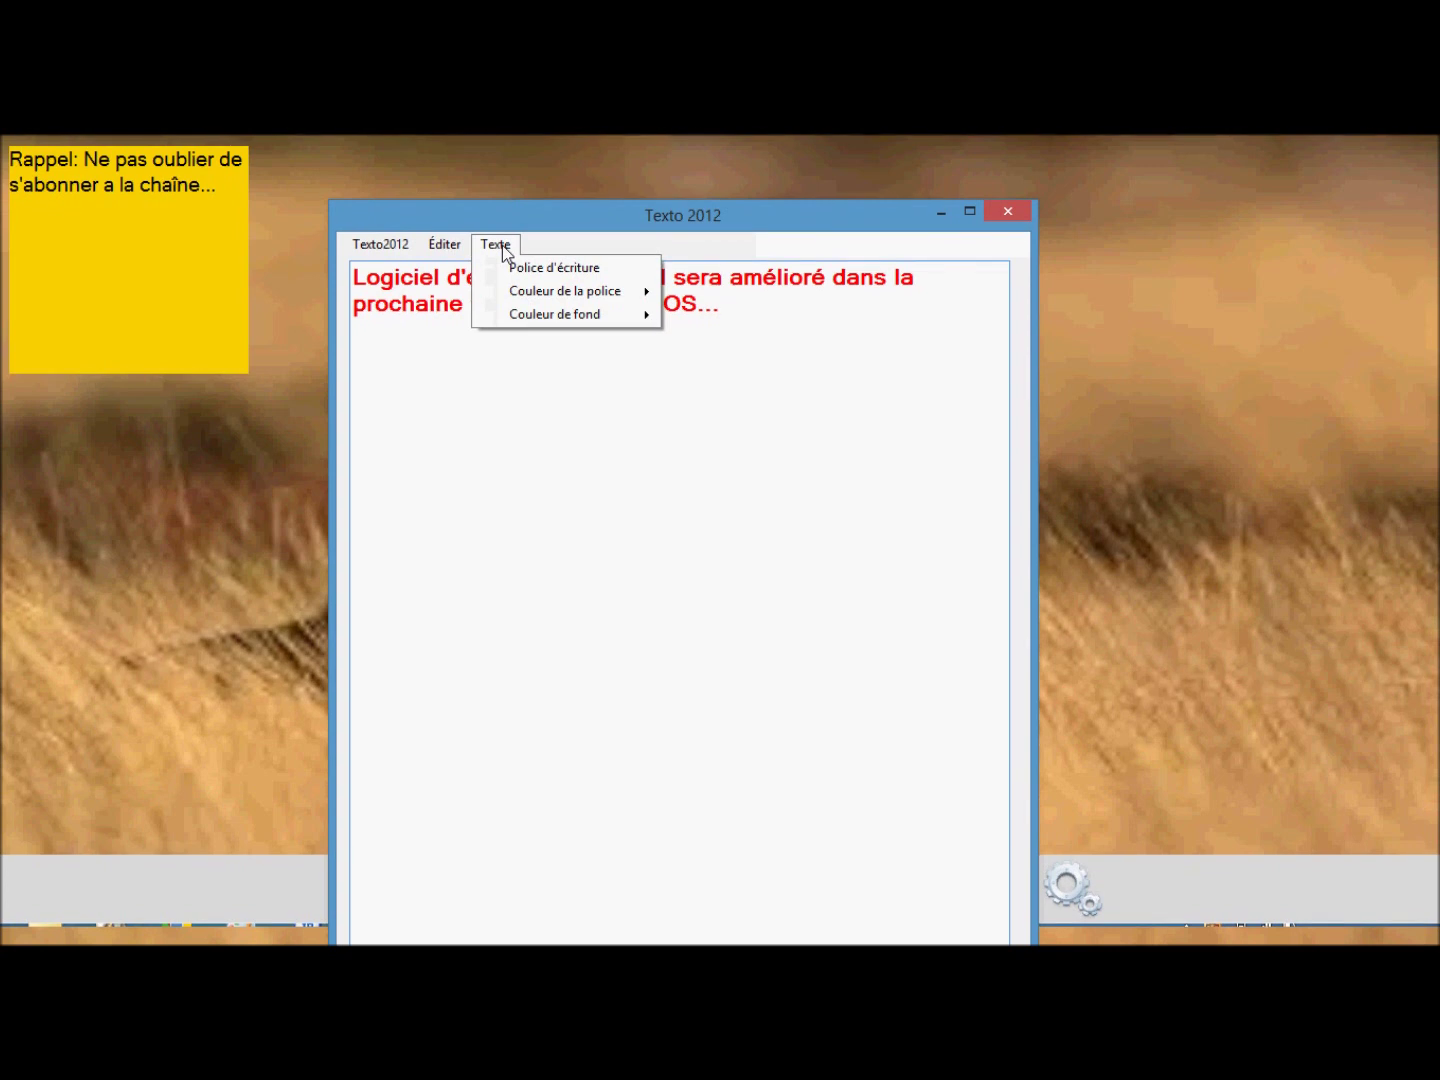
mouse_move(613, 296)
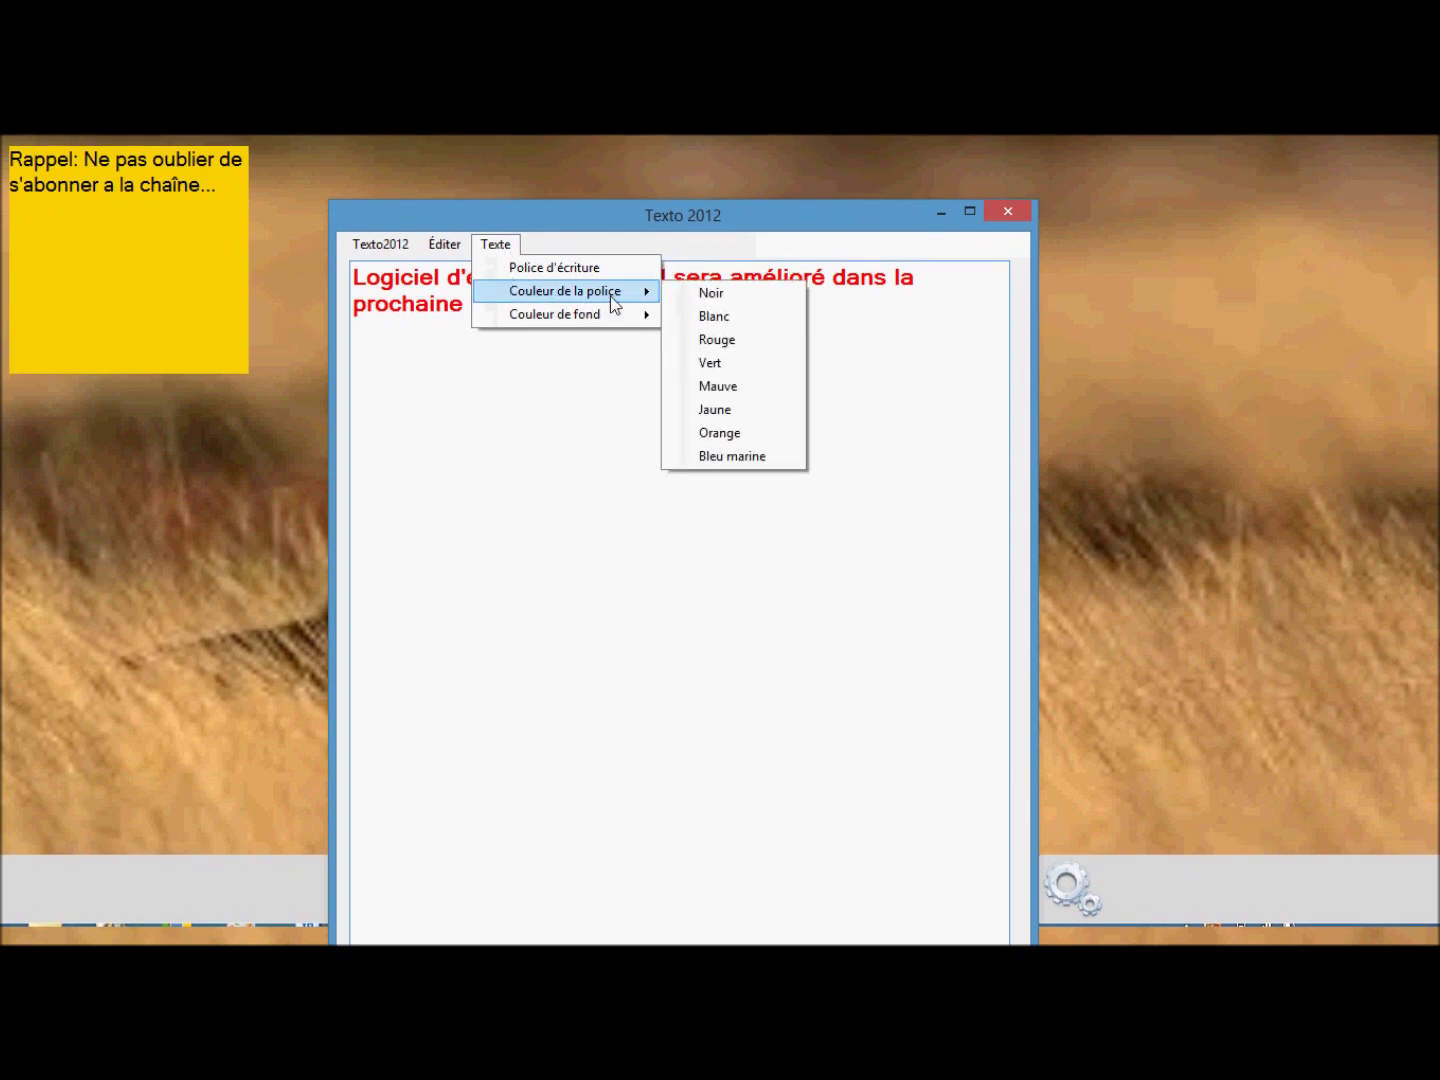
click(742, 464)
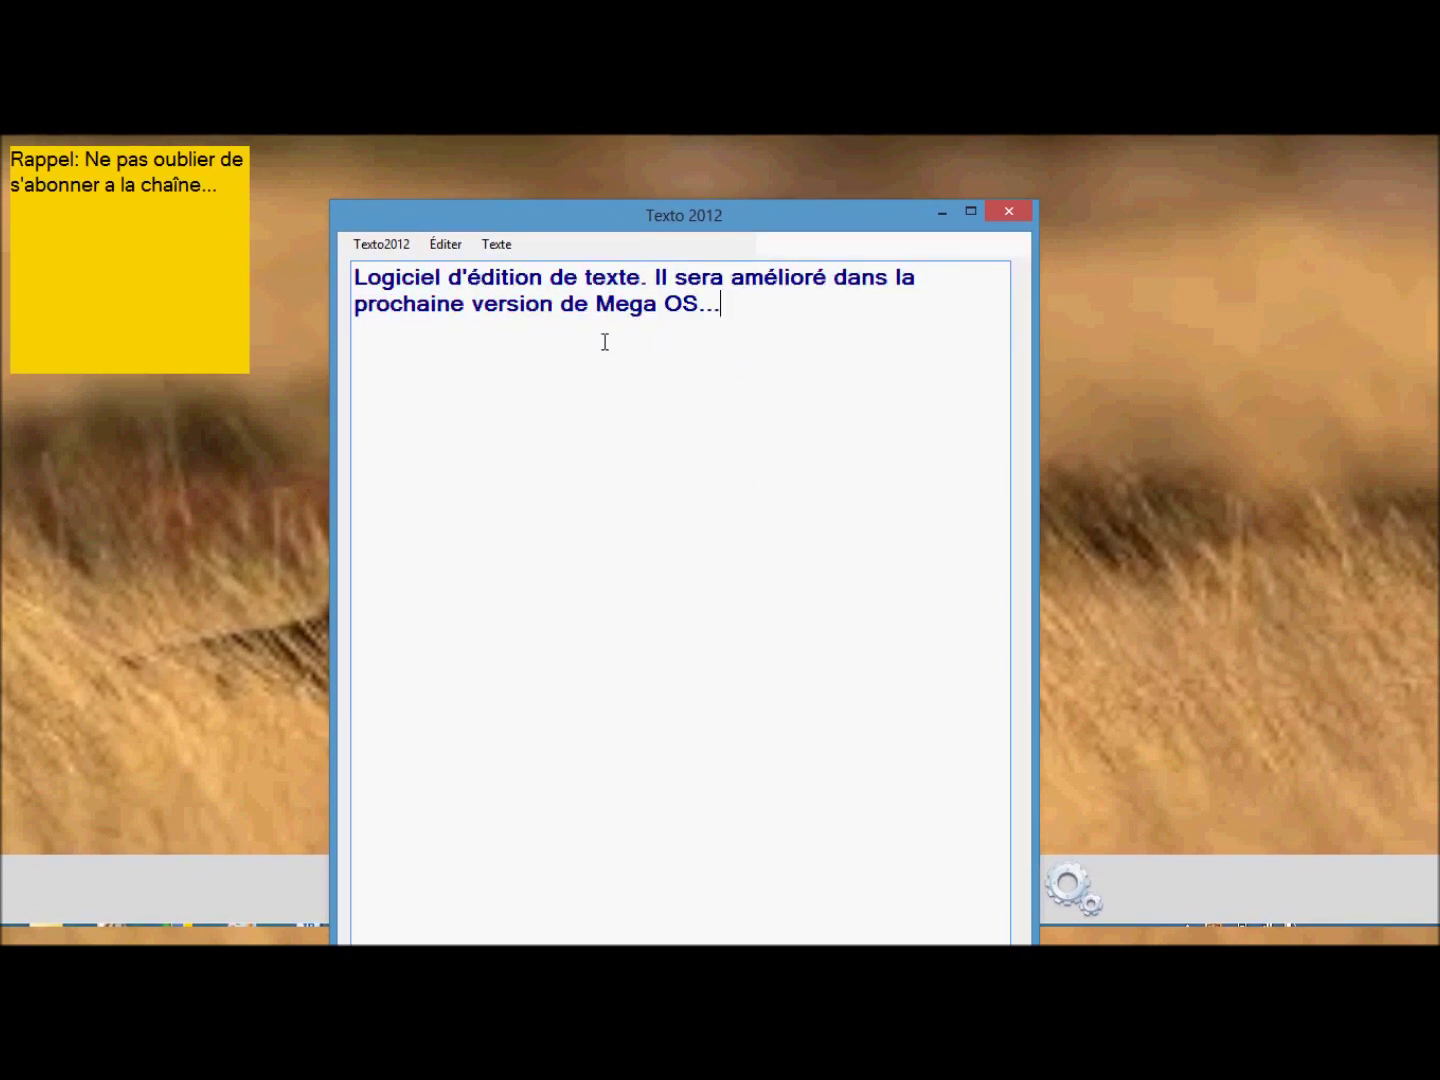
mouse_move(600, 316)
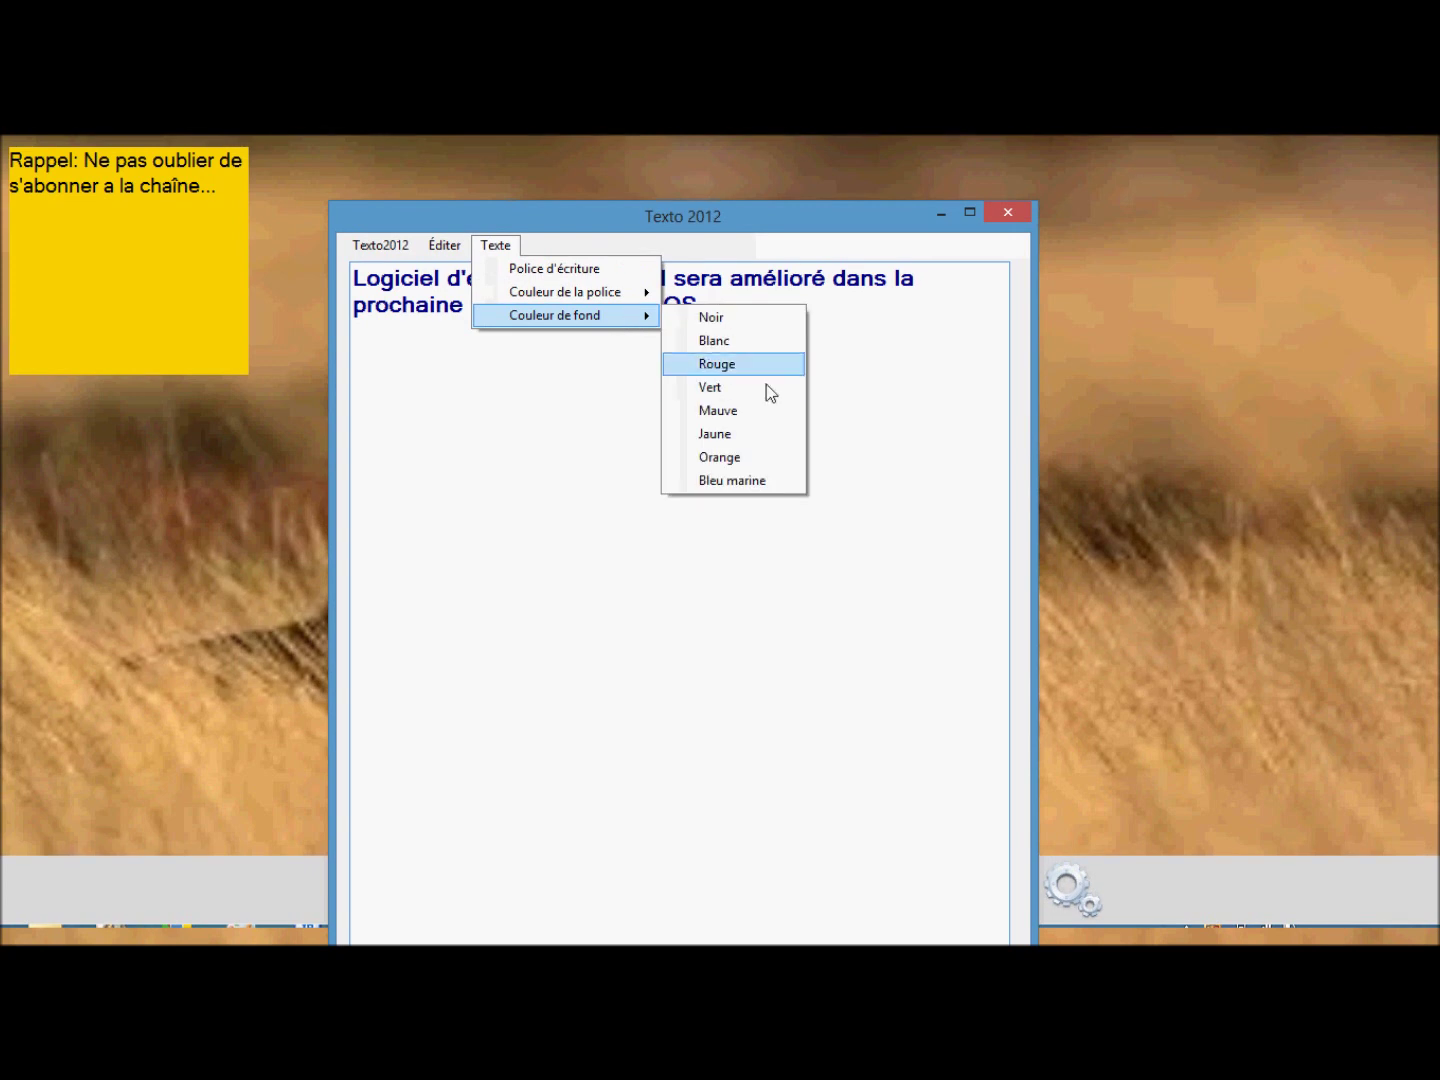
click(712, 362)
drag(733, 212, 668, 158)
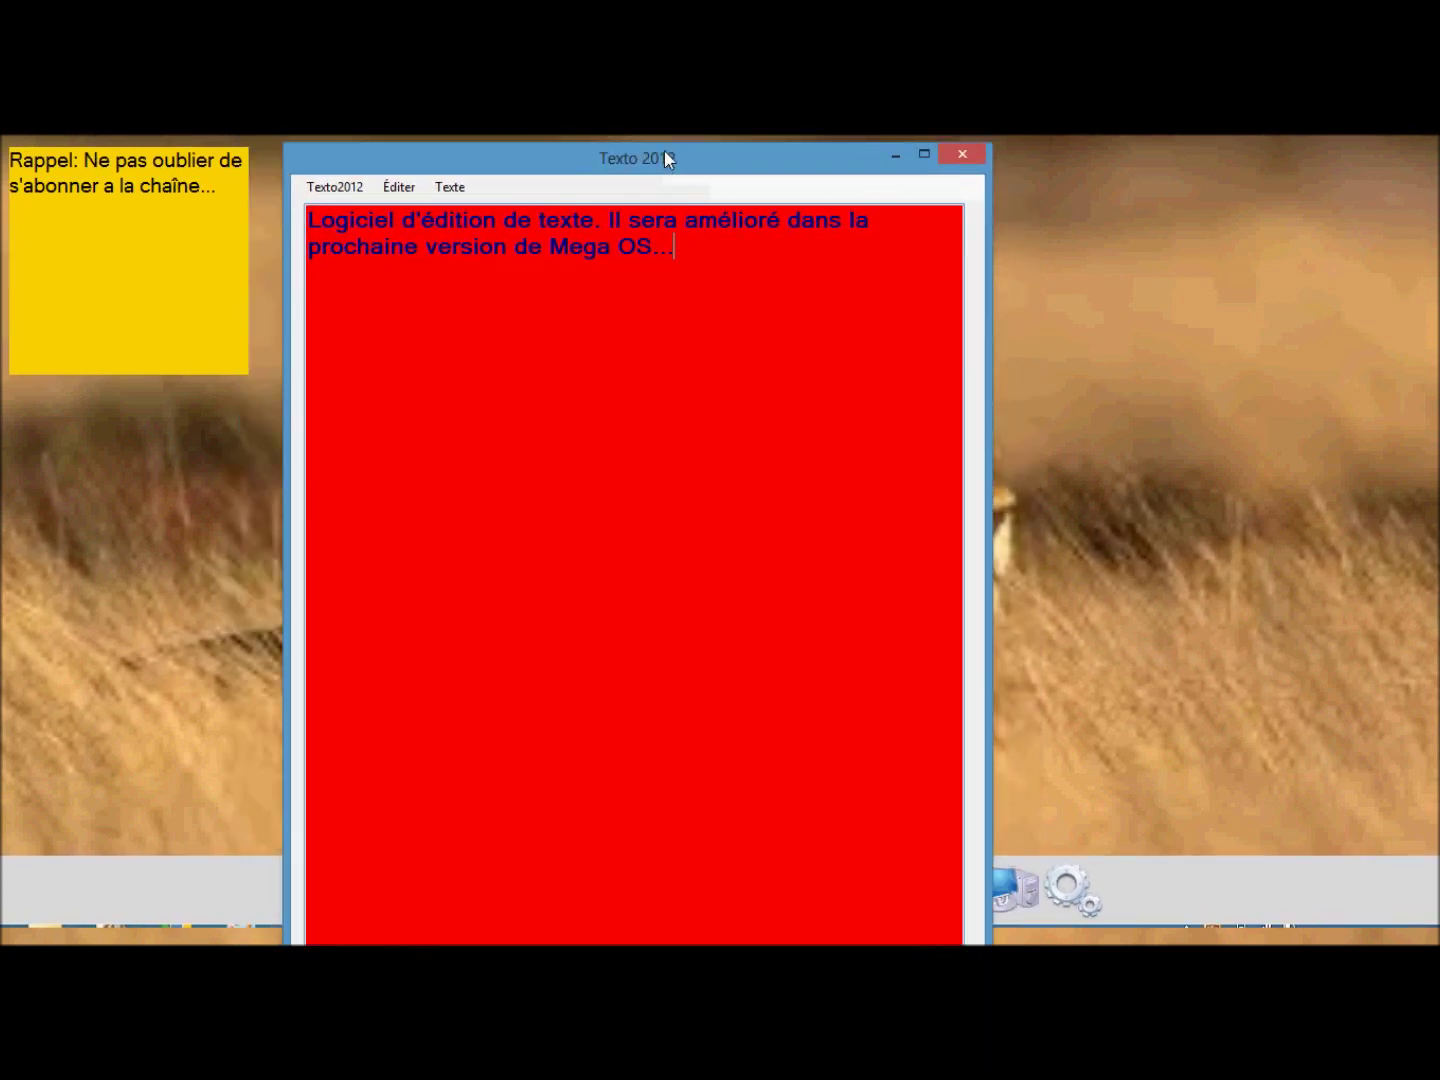
click(958, 152)
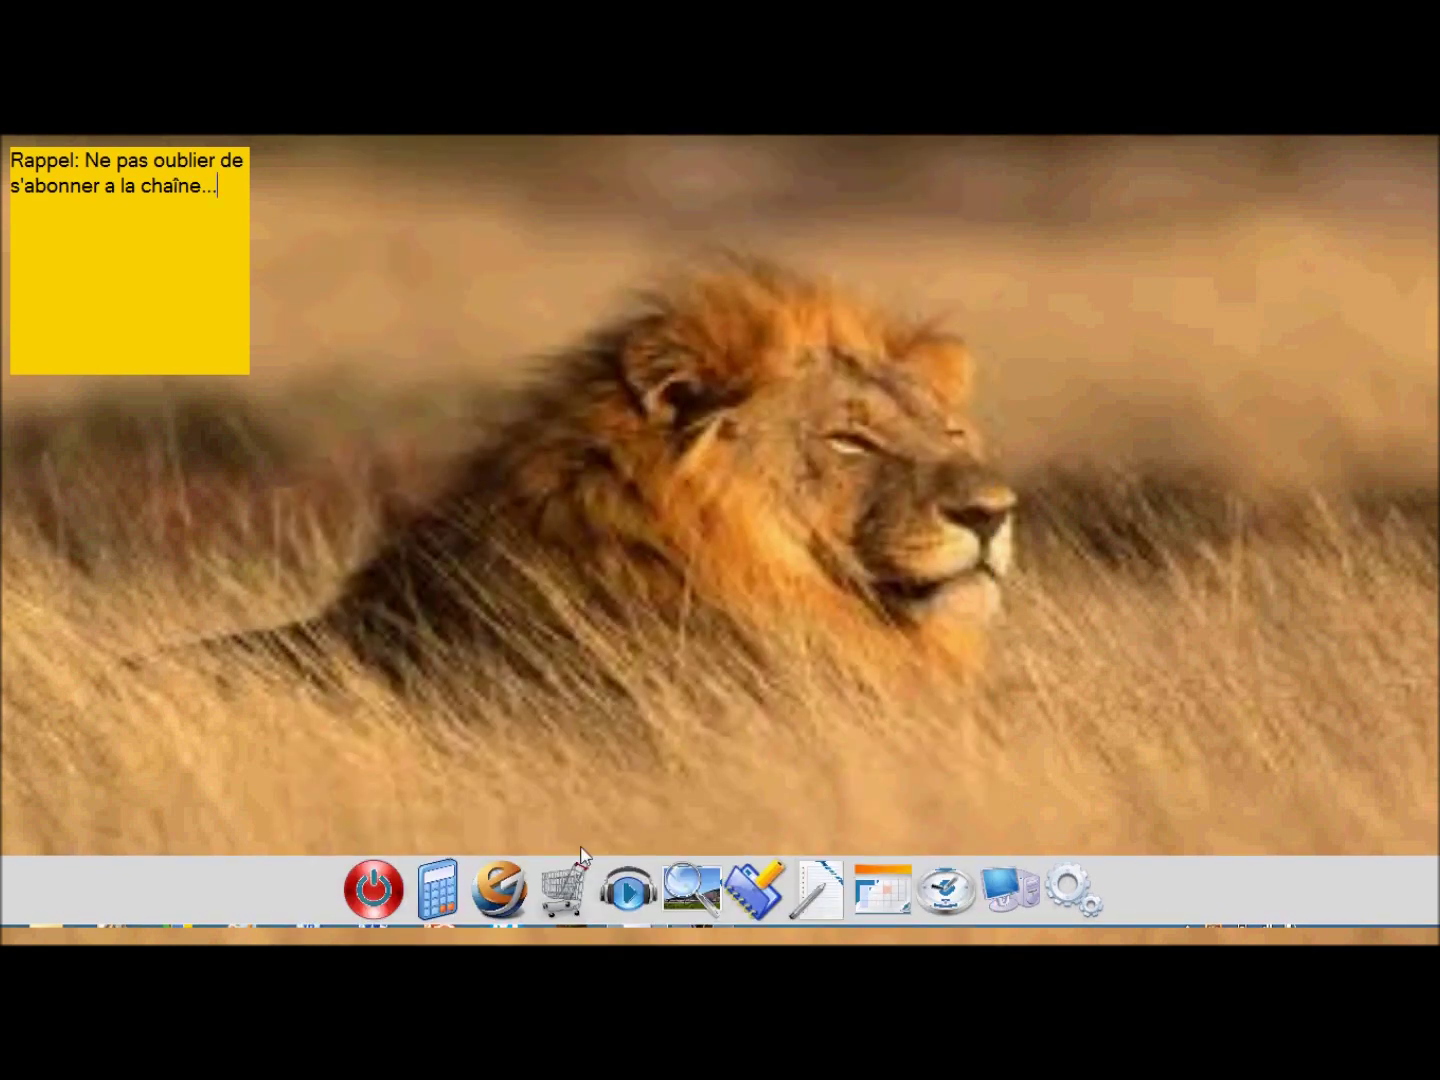
Open Calendrier, move it to the screen centre, and close it.
click(895, 877)
drag(240, 283, 785, 380)
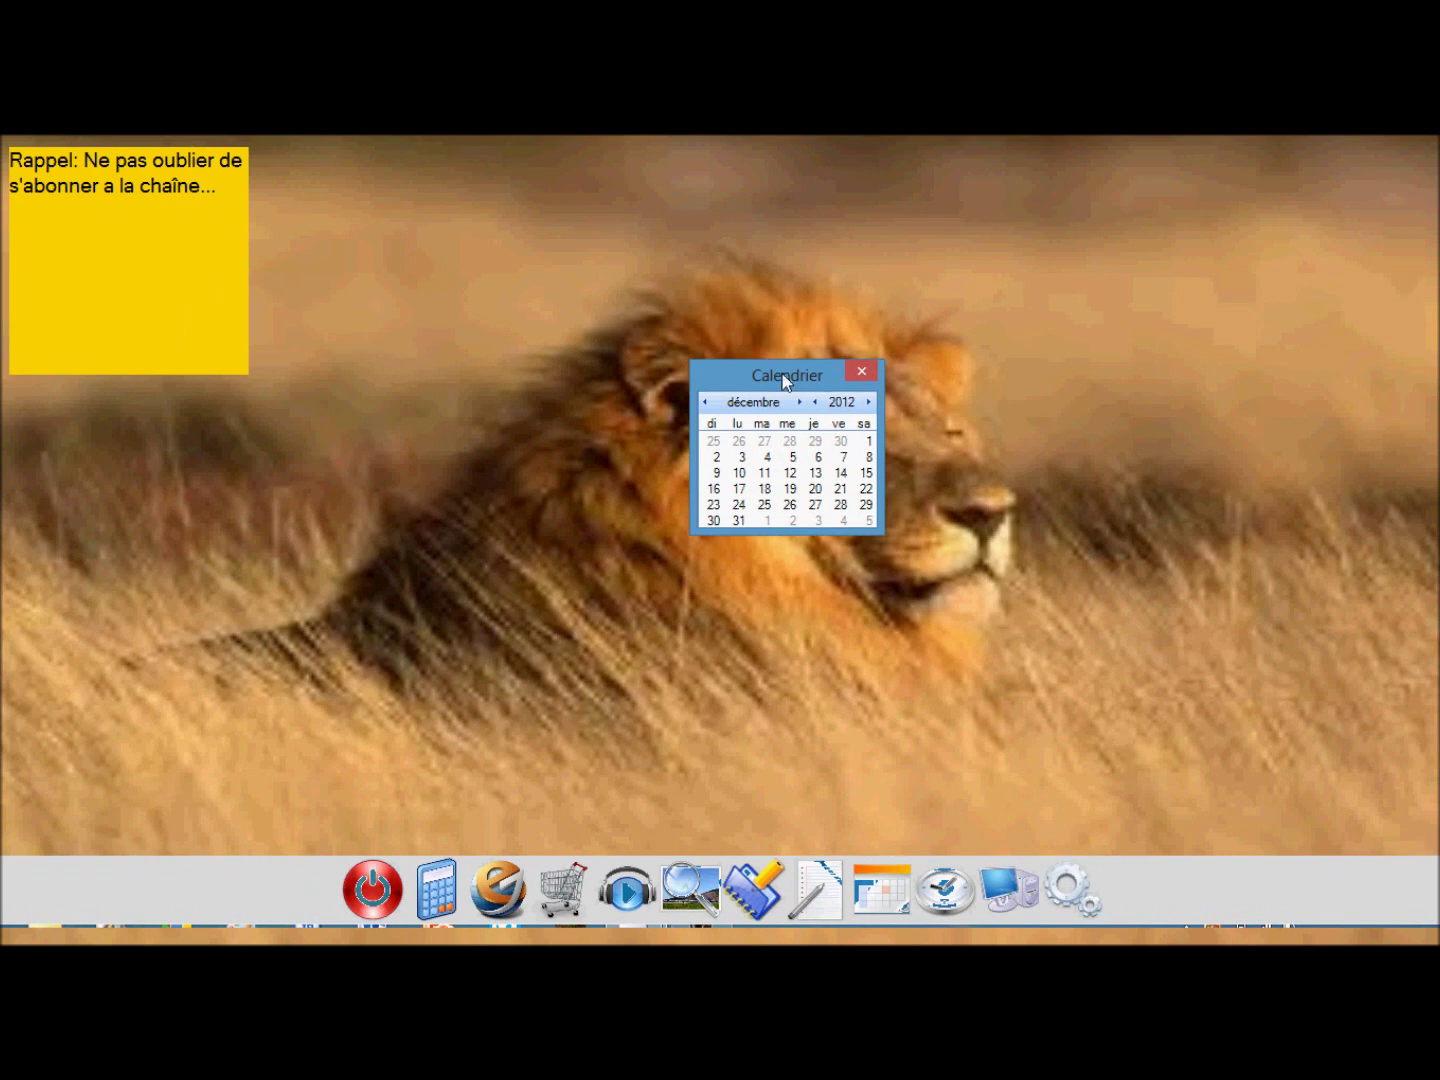
click(860, 371)
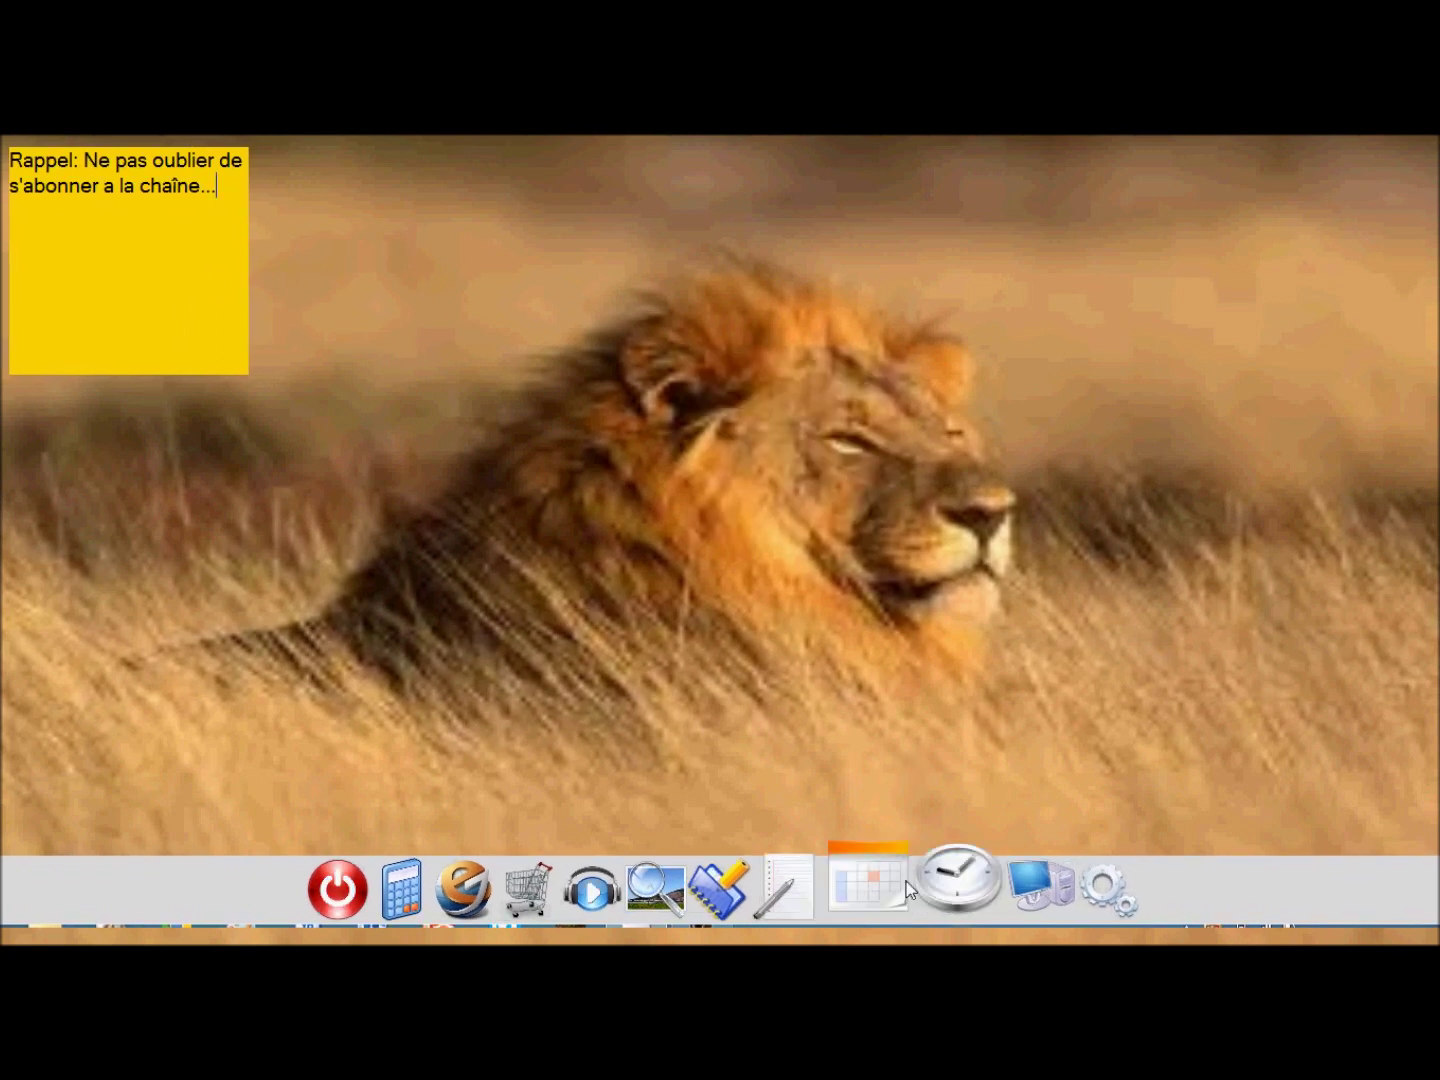
click(949, 882)
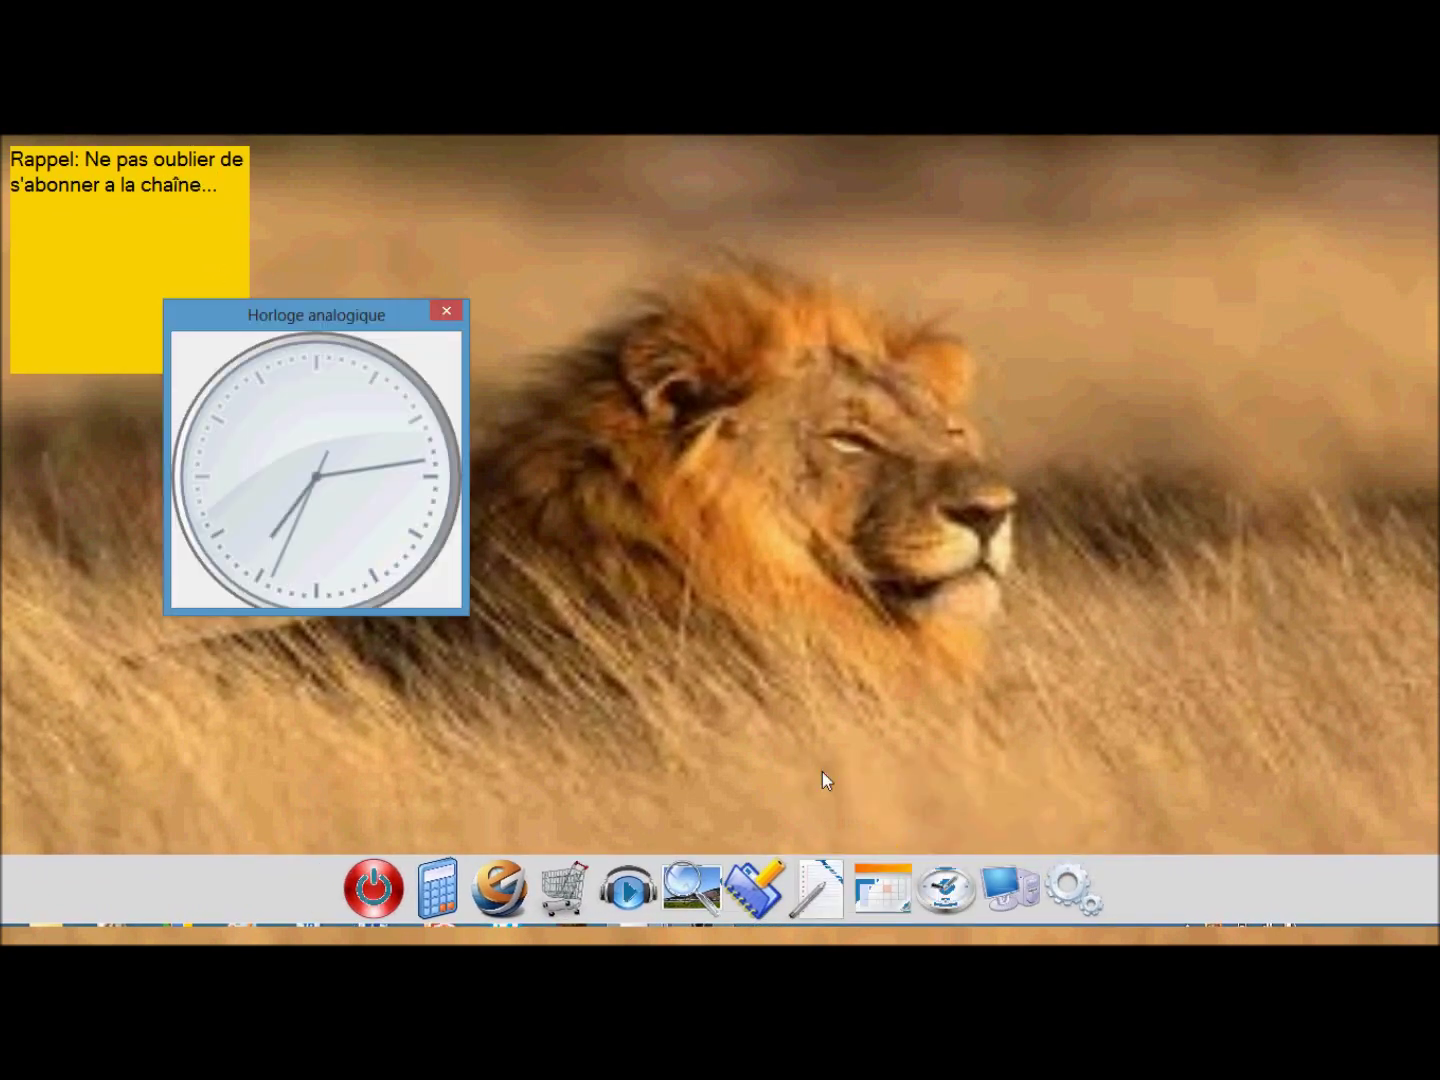
drag(468, 613, 655, 814)
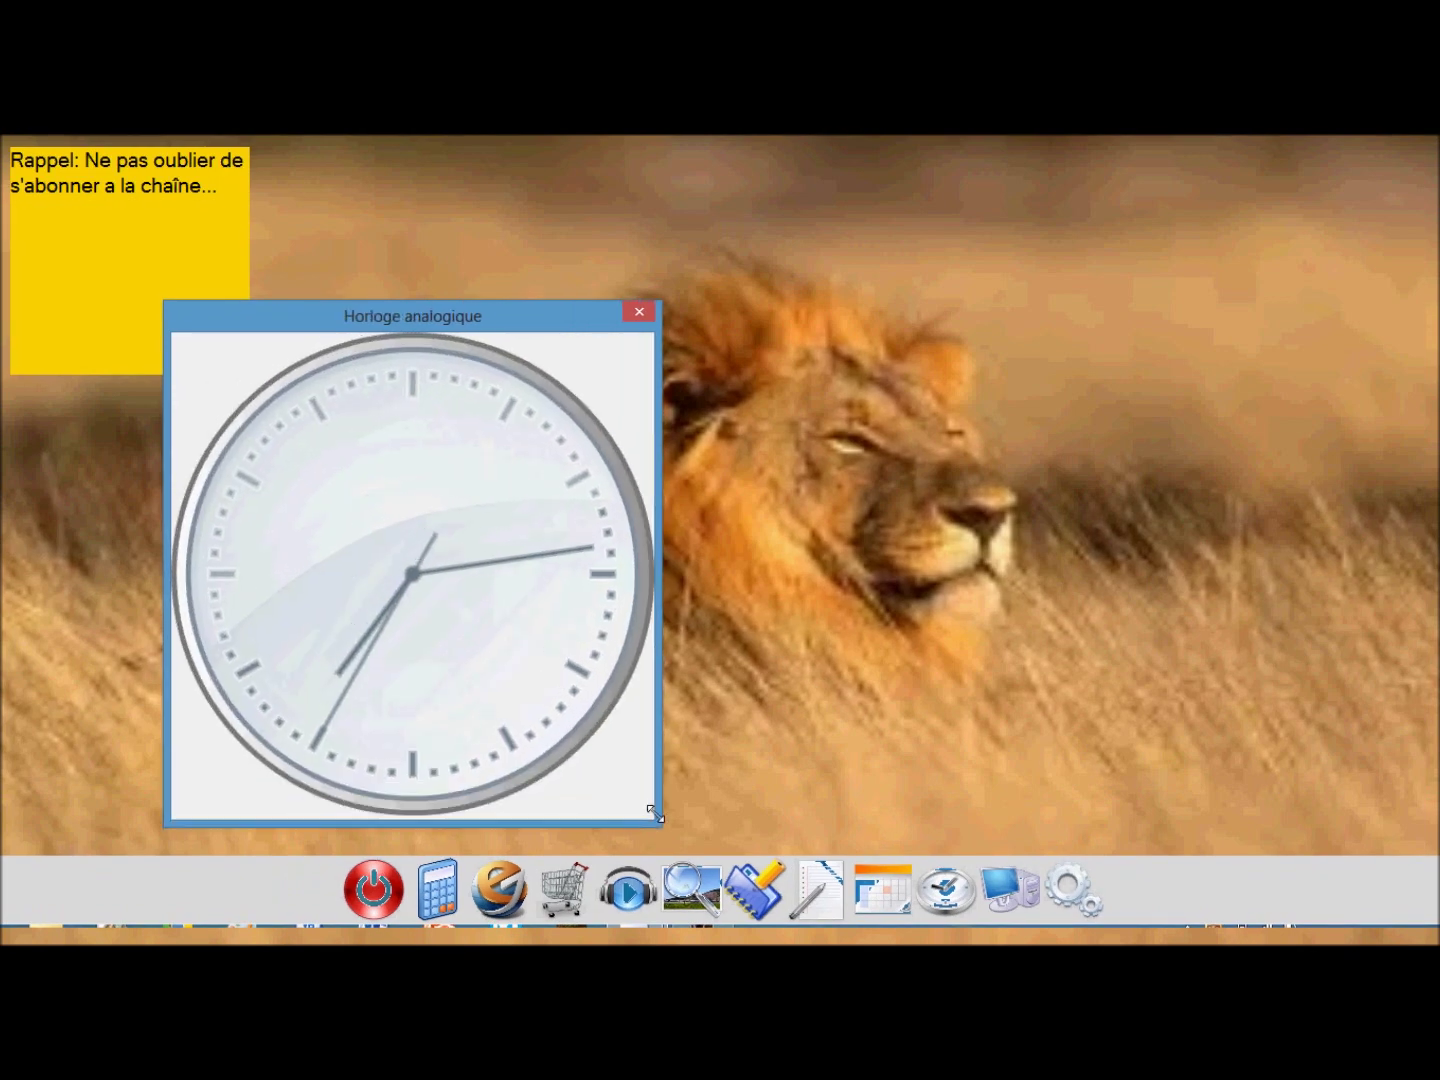
drag(300, 317, 681, 261)
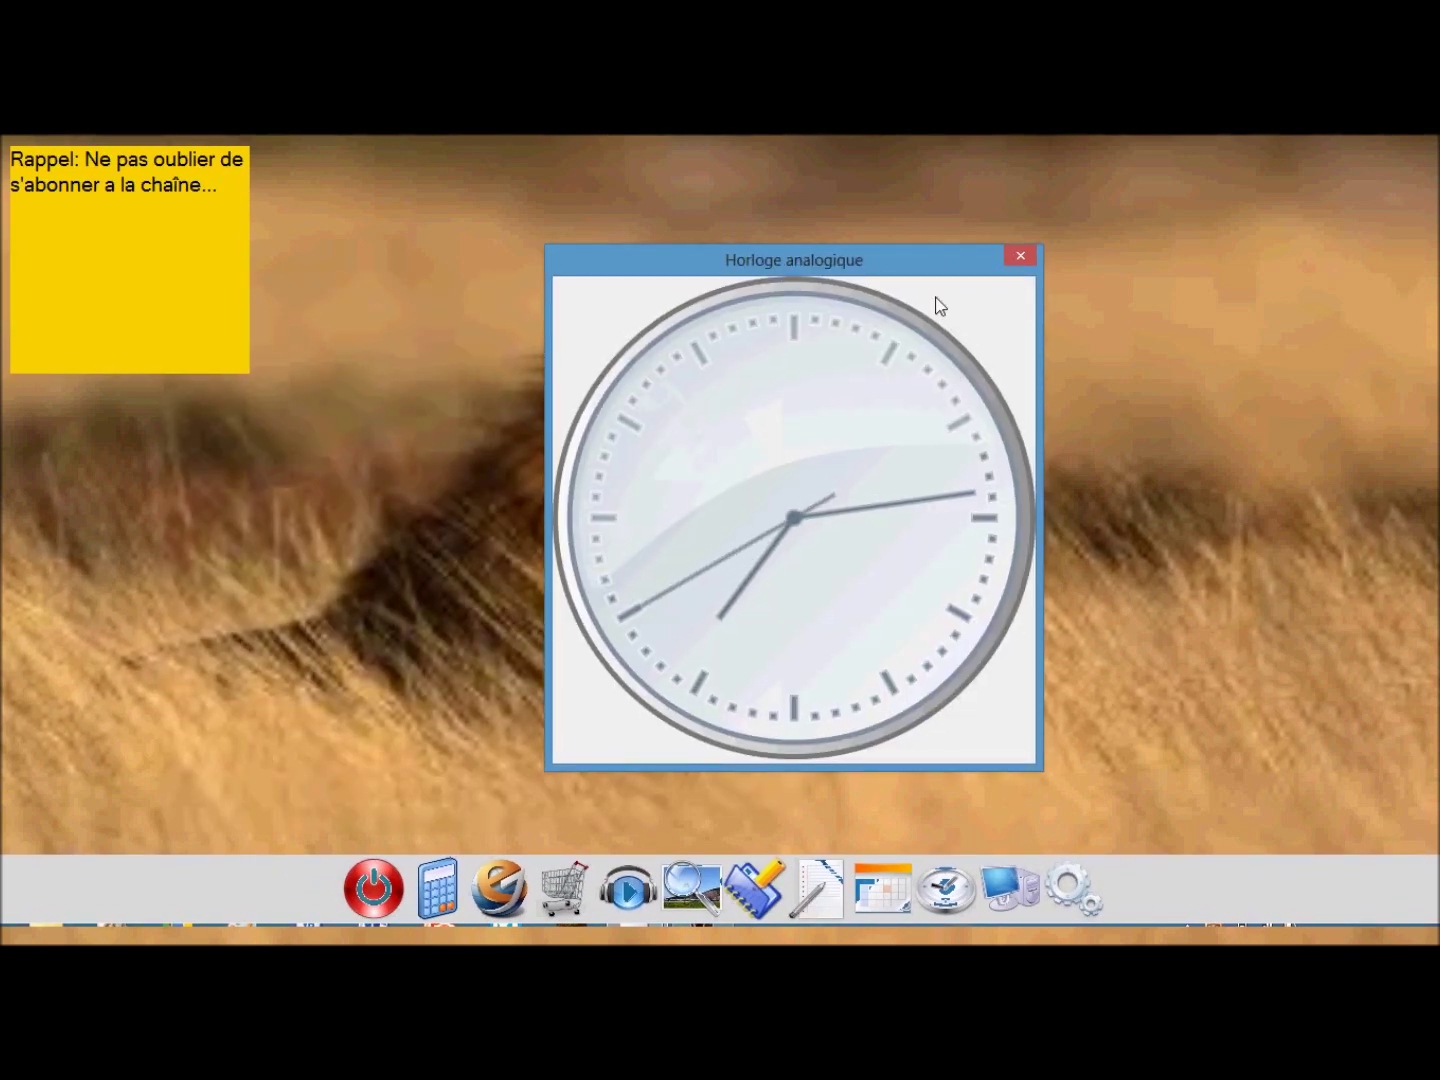
click(1019, 260)
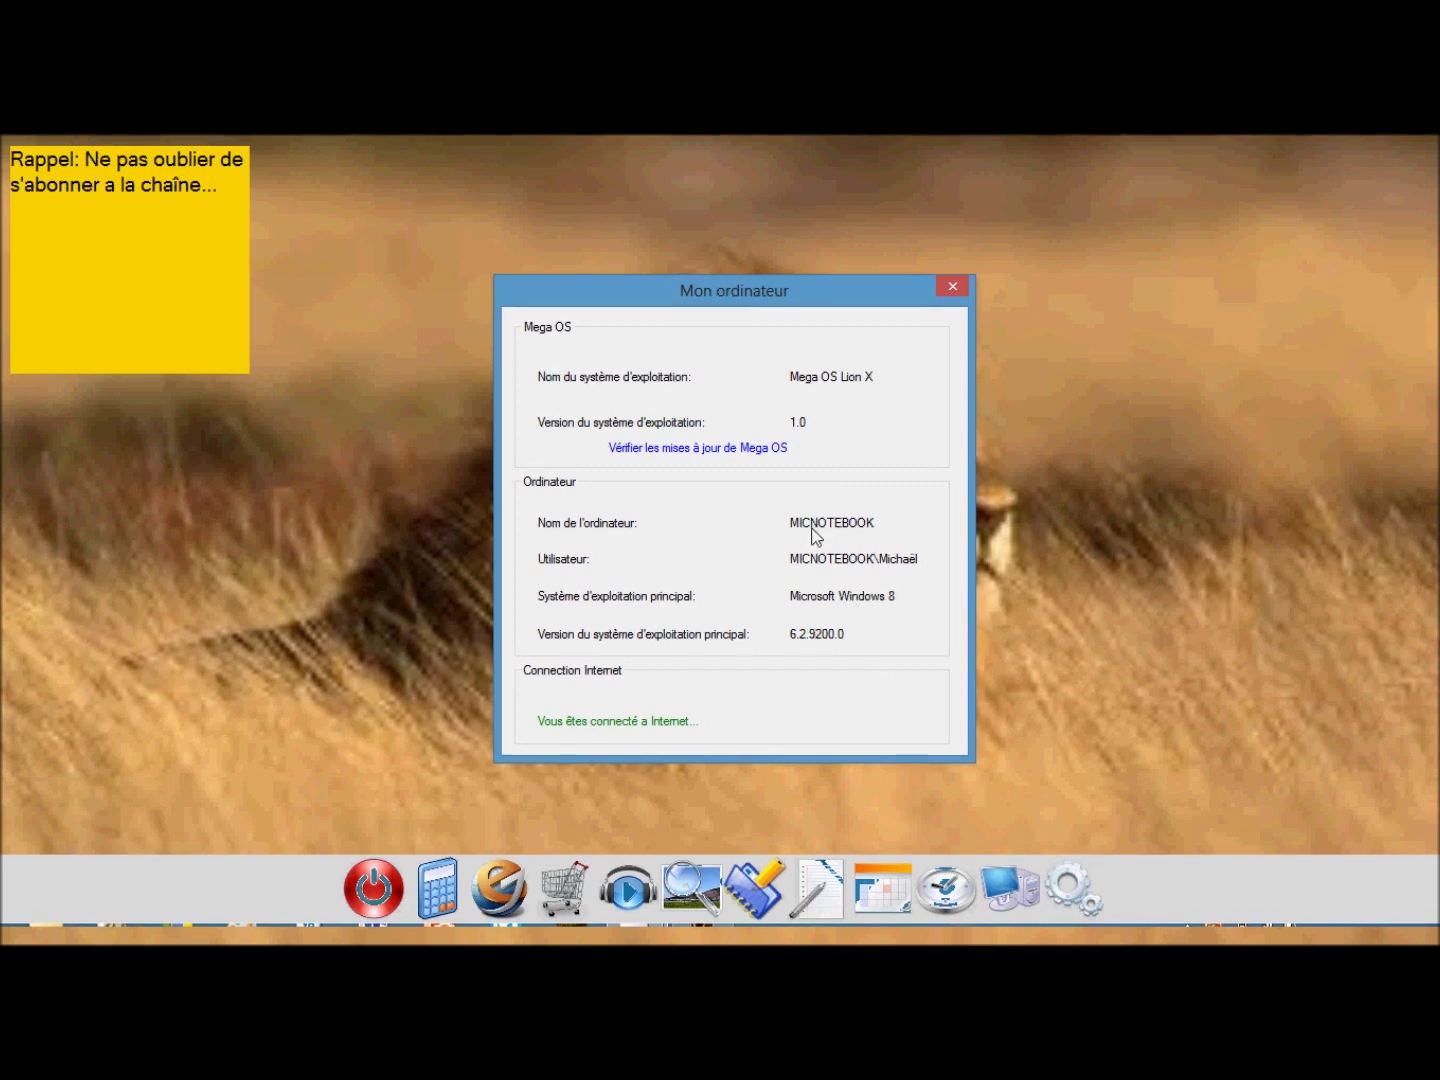
click(951, 288)
Set the dock colour to orange from Réglages > Dock > Choisir la couleur.
click(1049, 872)
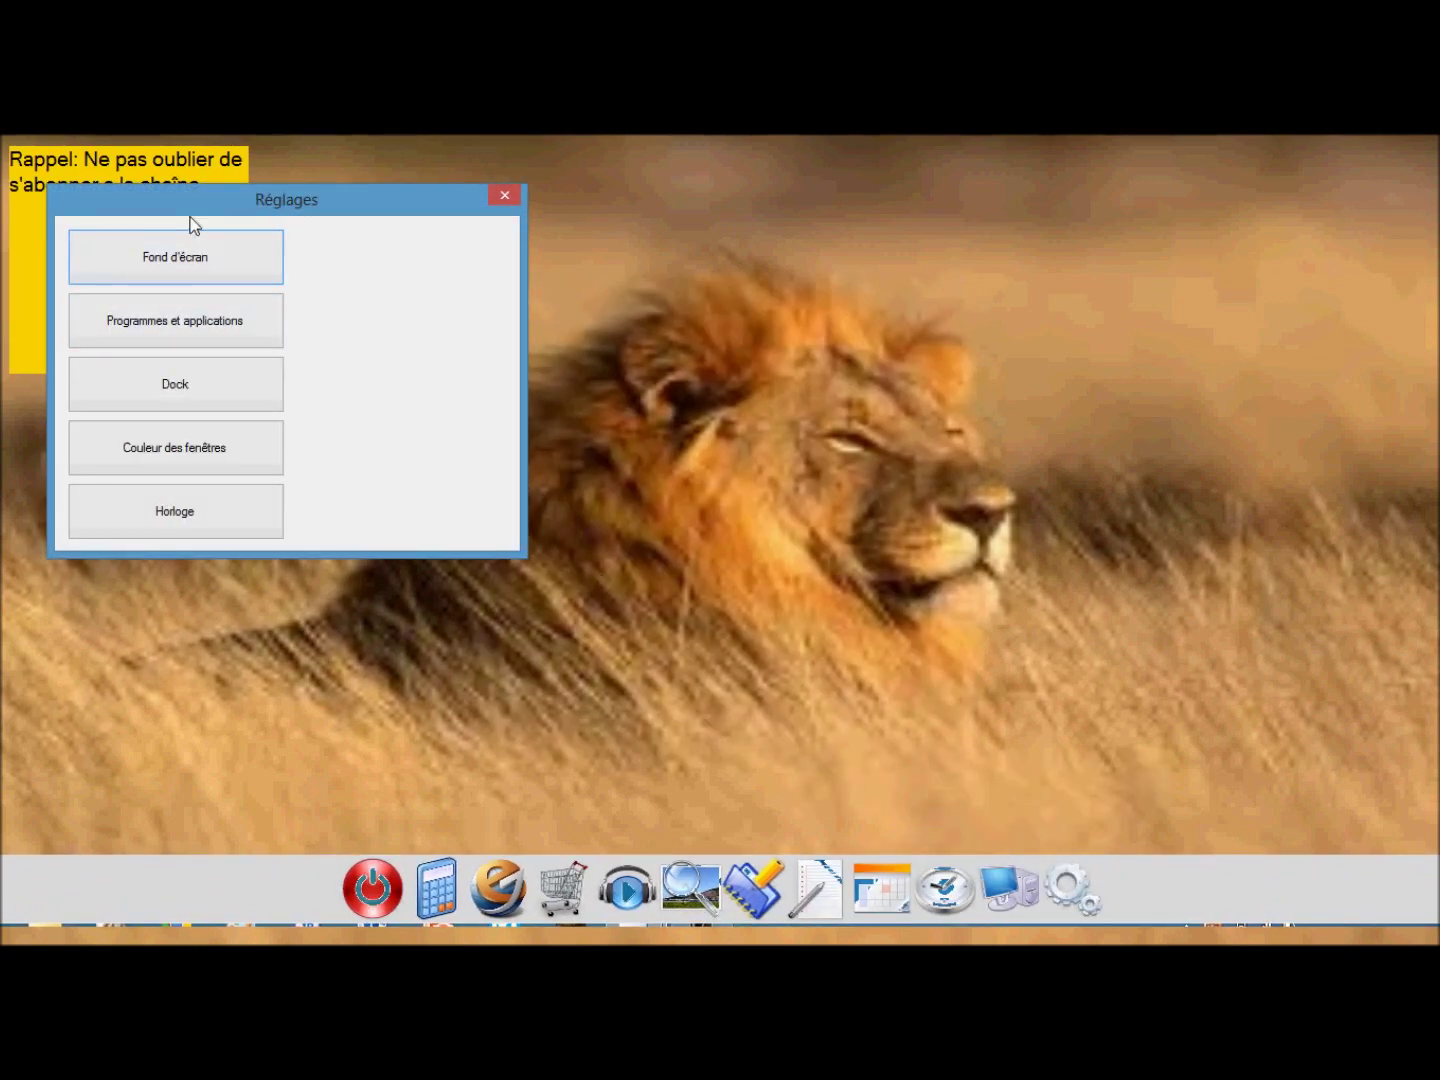
drag(192, 217, 655, 326)
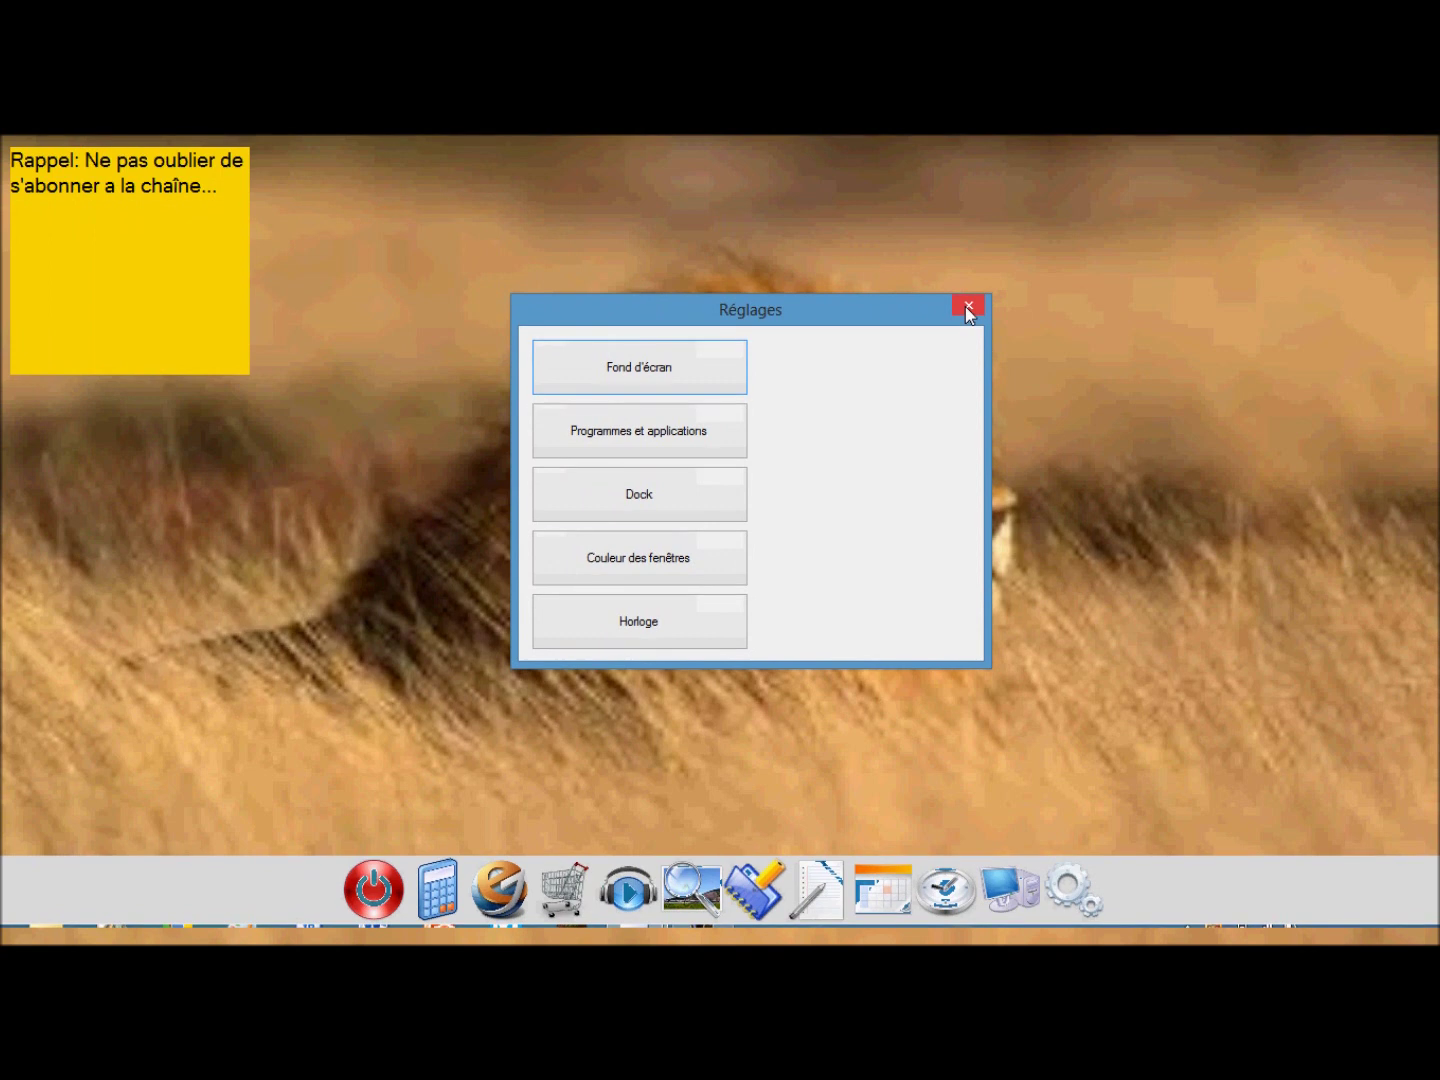
click(662, 505)
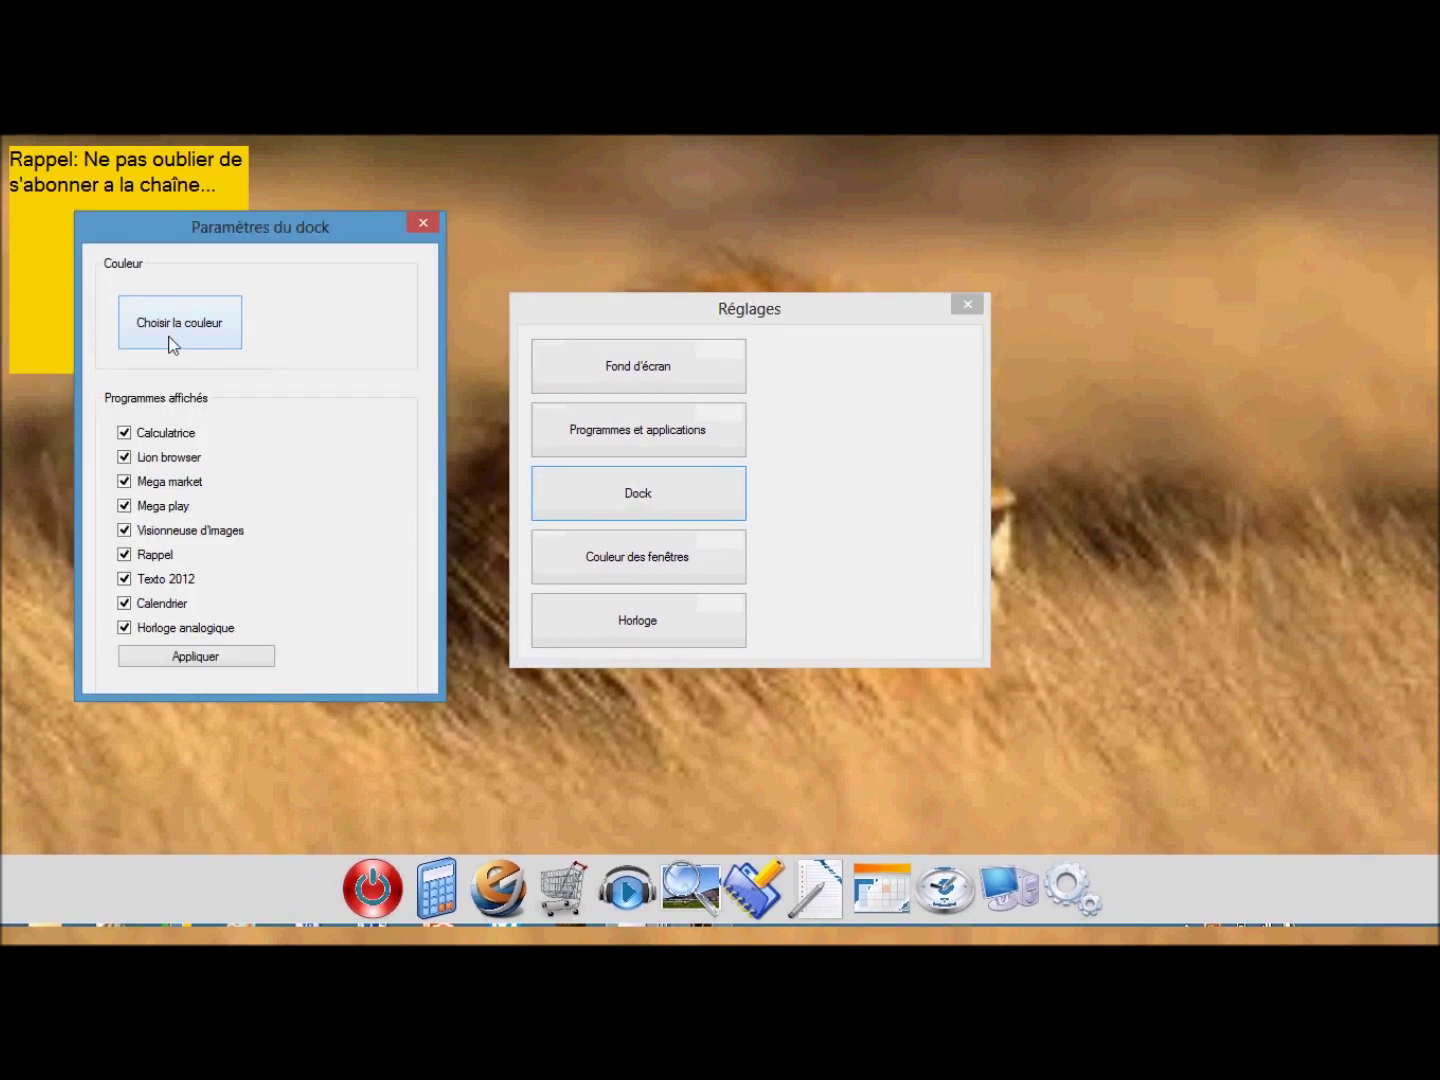
click(172, 341)
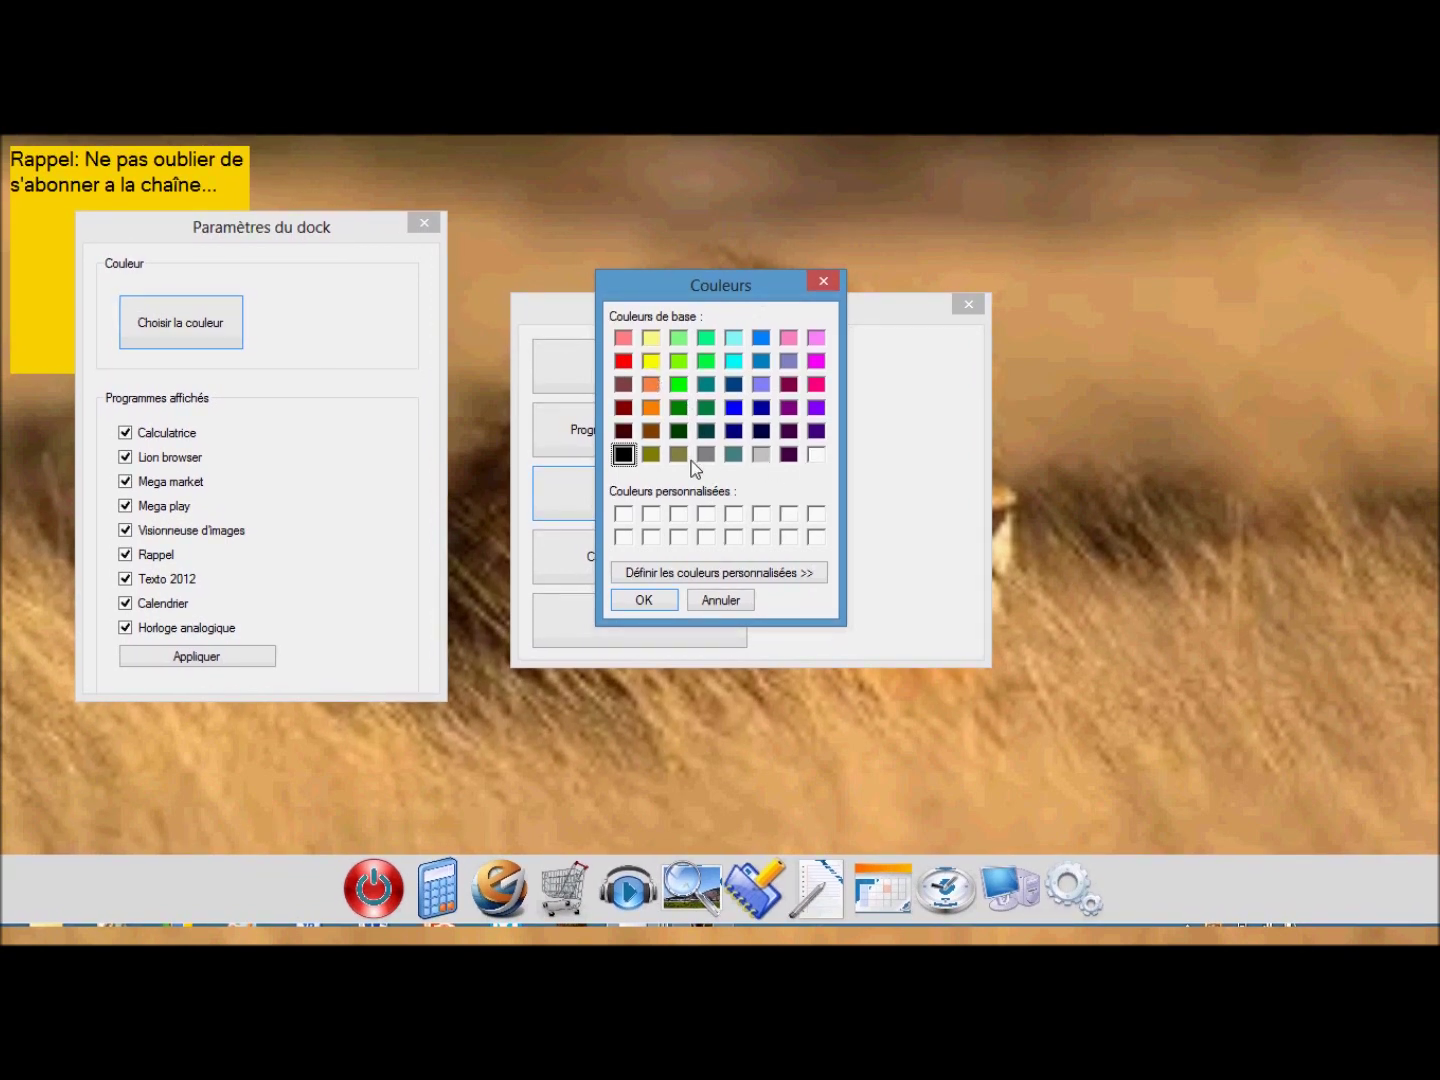
click(651, 408)
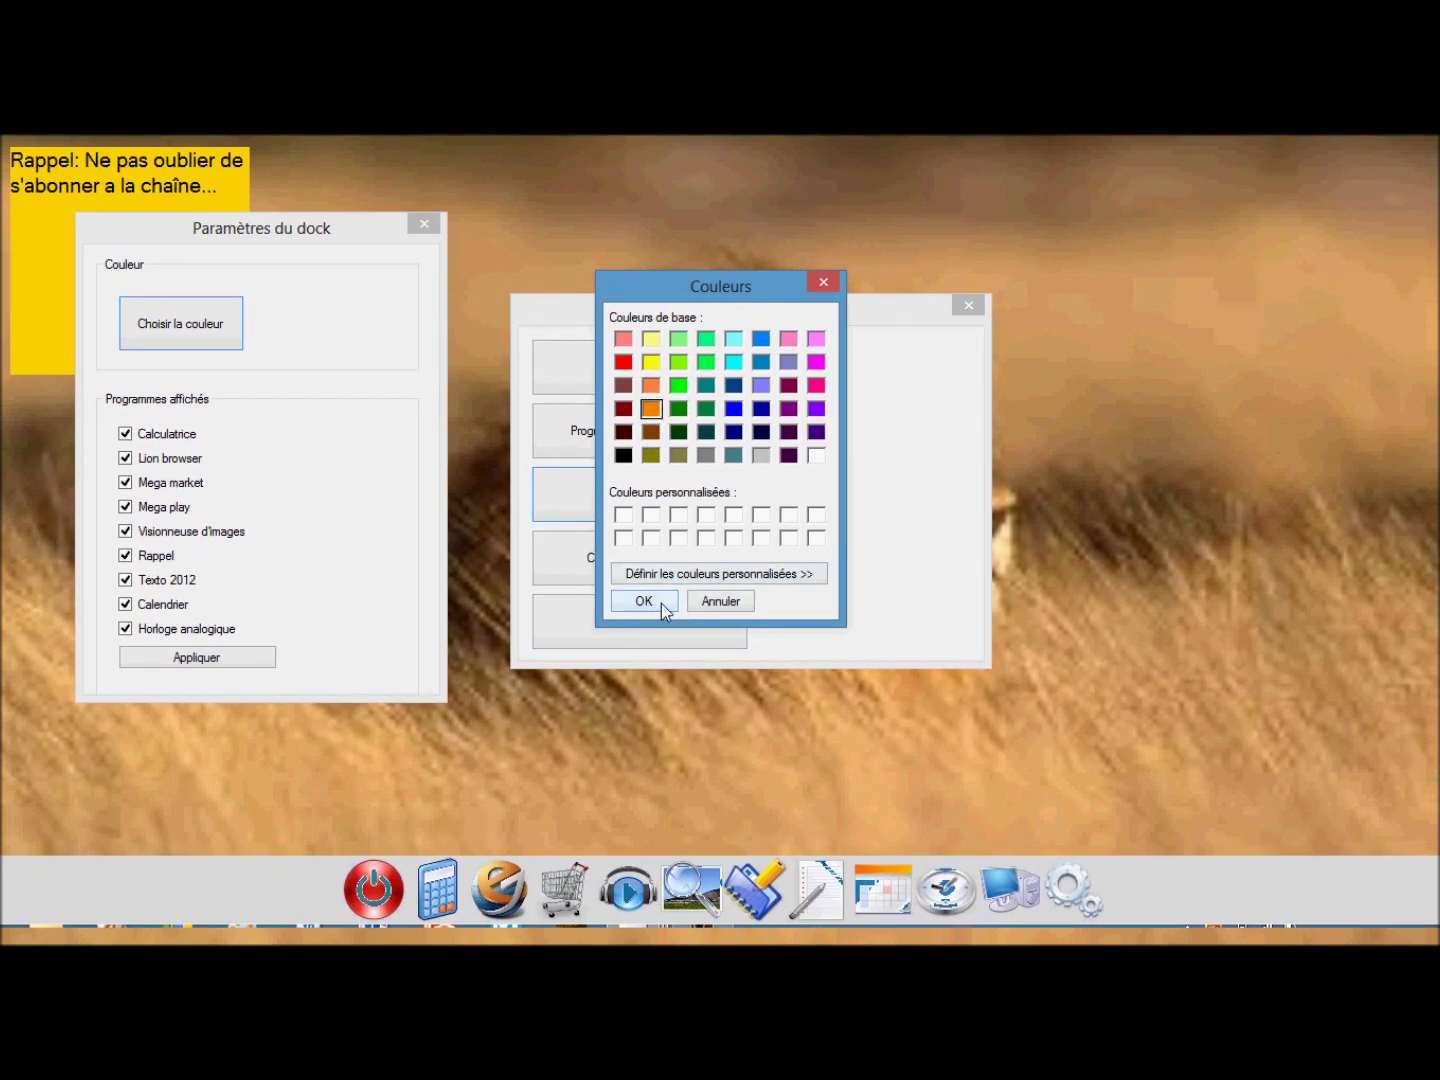
click(660, 602)
Change the dock colour to red and close the dock and system settings.
click(185, 327)
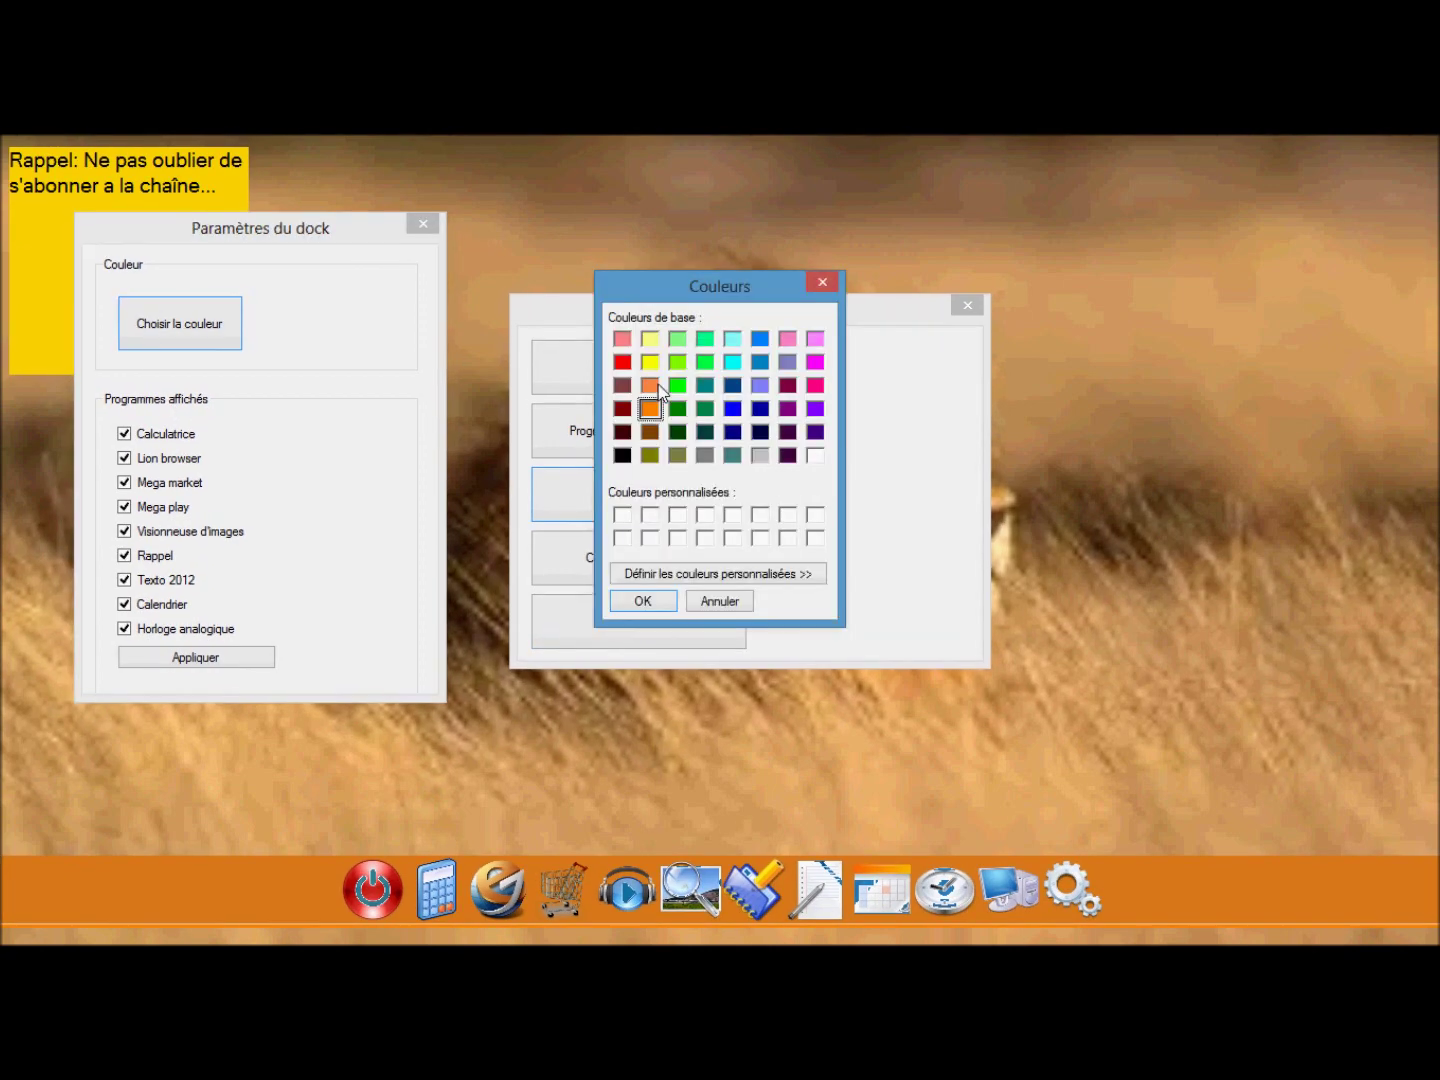
click(627, 359)
click(641, 599)
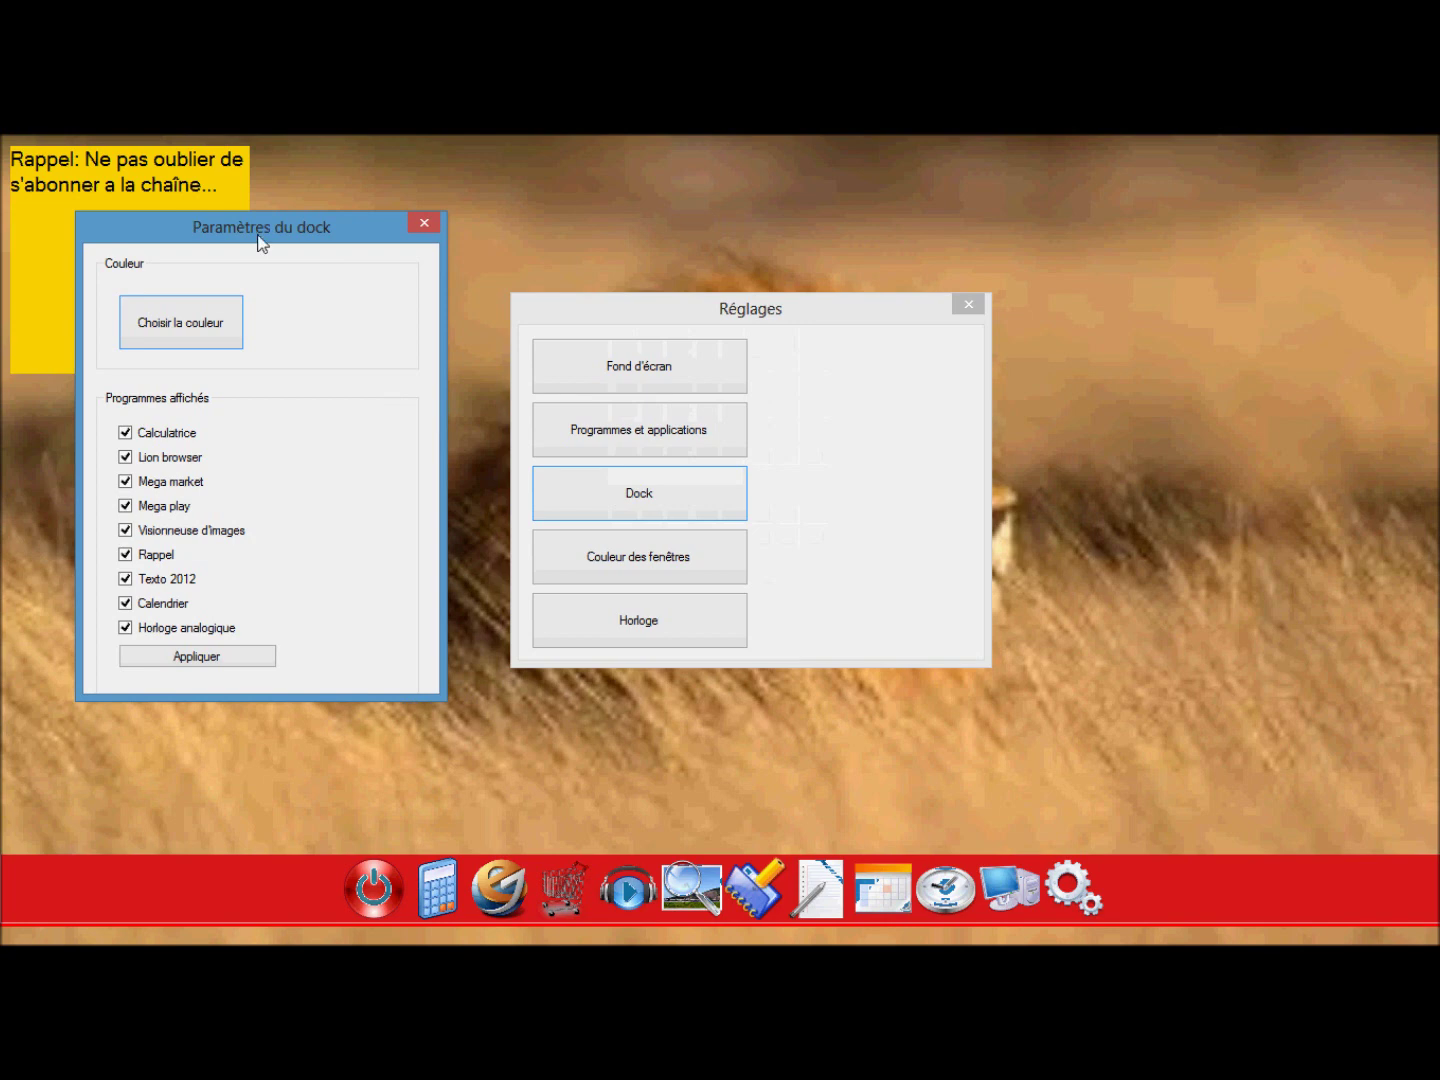
click(424, 223)
click(968, 304)
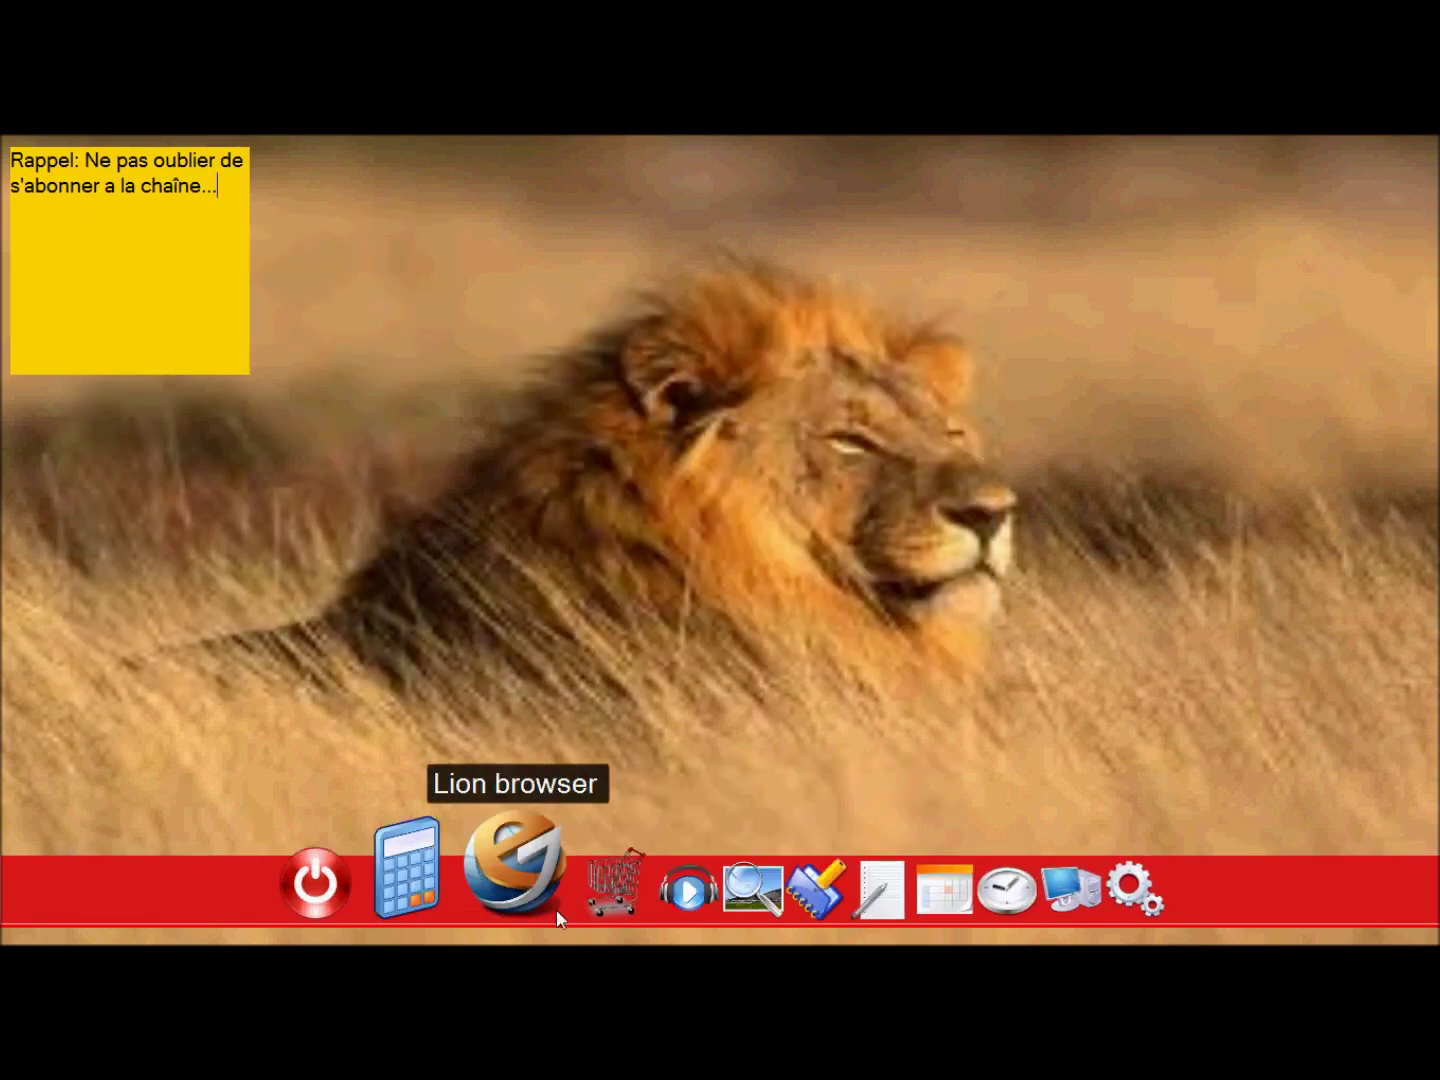
click(1060, 885)
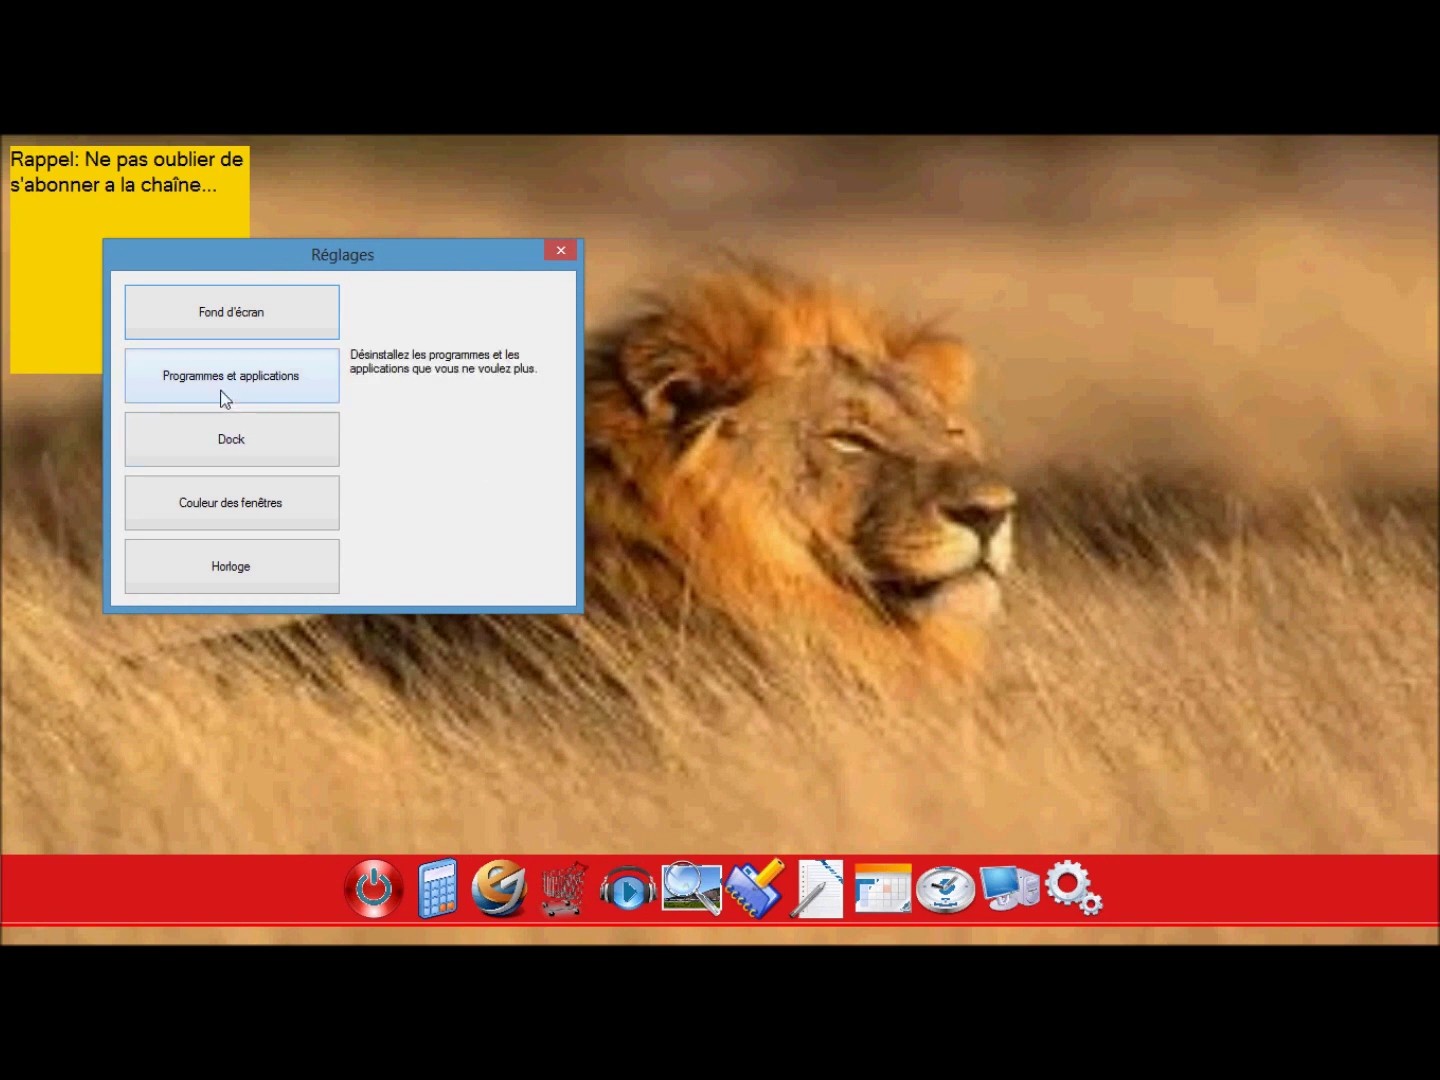
Turn on the desktop clock with red digits in Réglages > Horloge and apply.
click(252, 564)
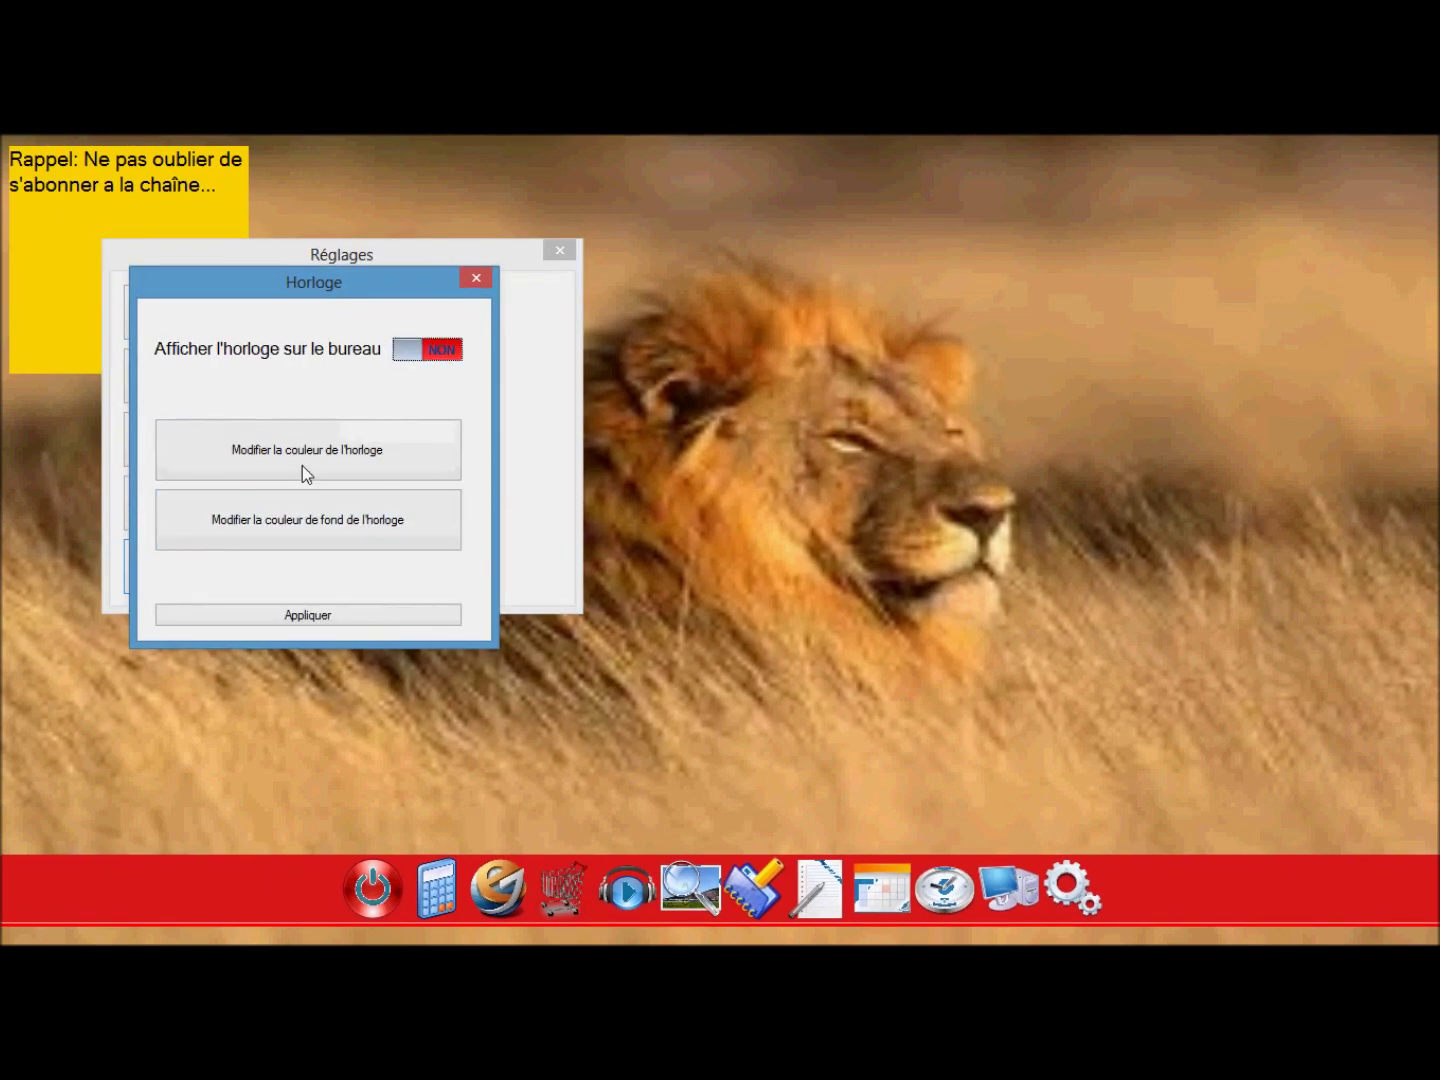
click(425, 349)
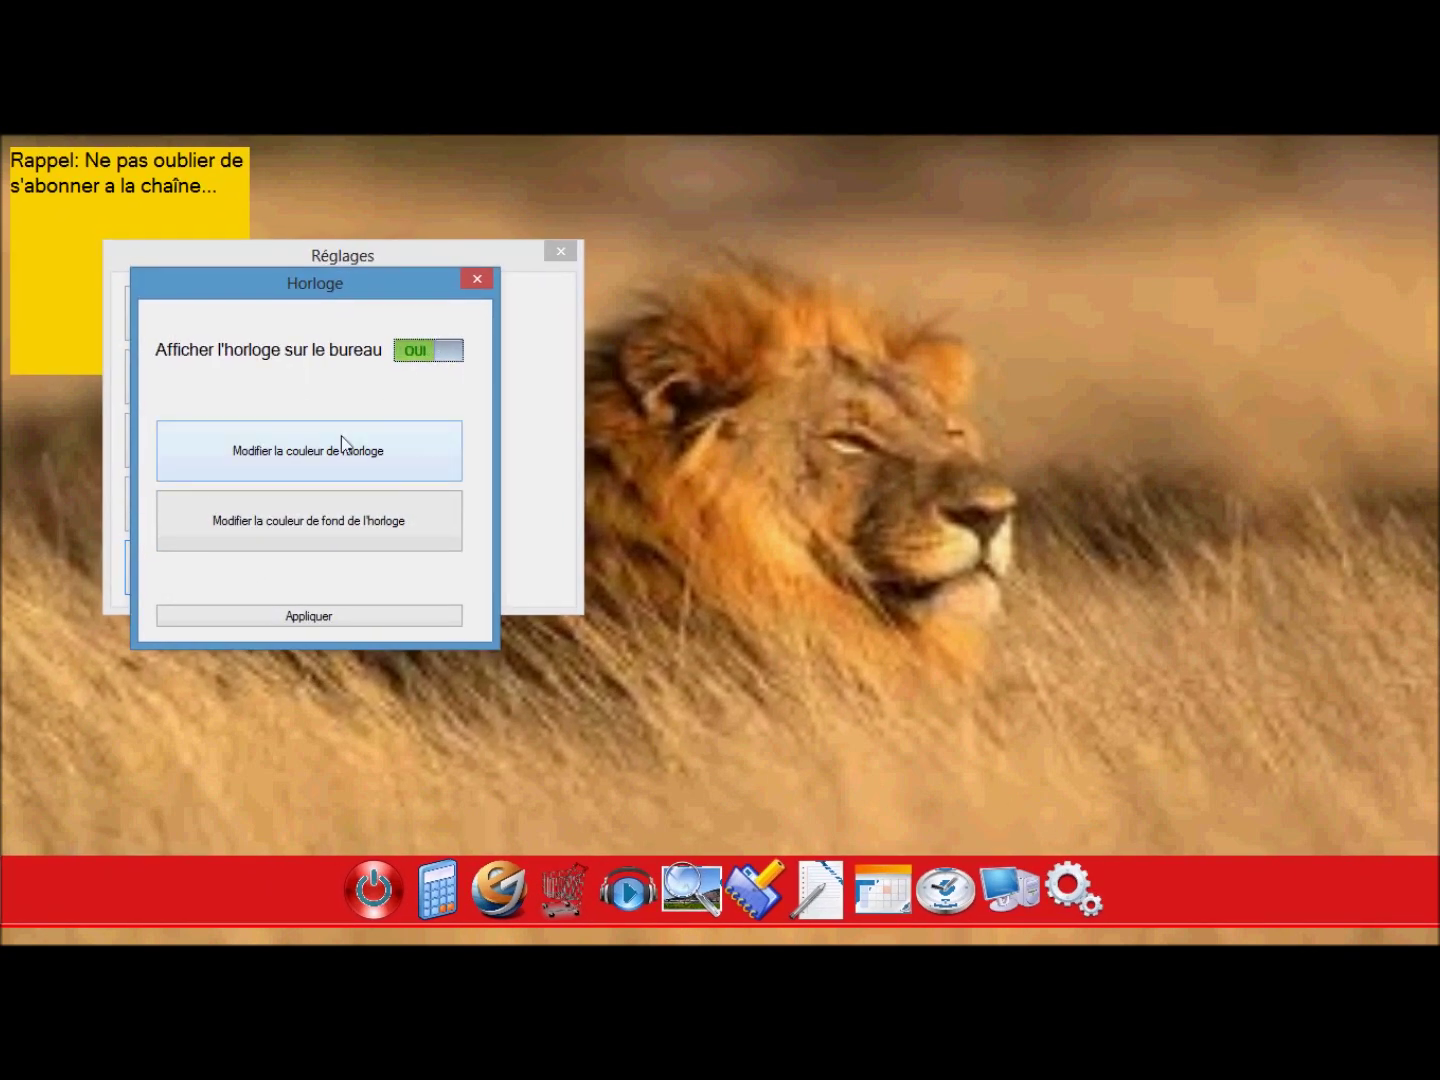
click(357, 466)
click(621, 361)
click(644, 601)
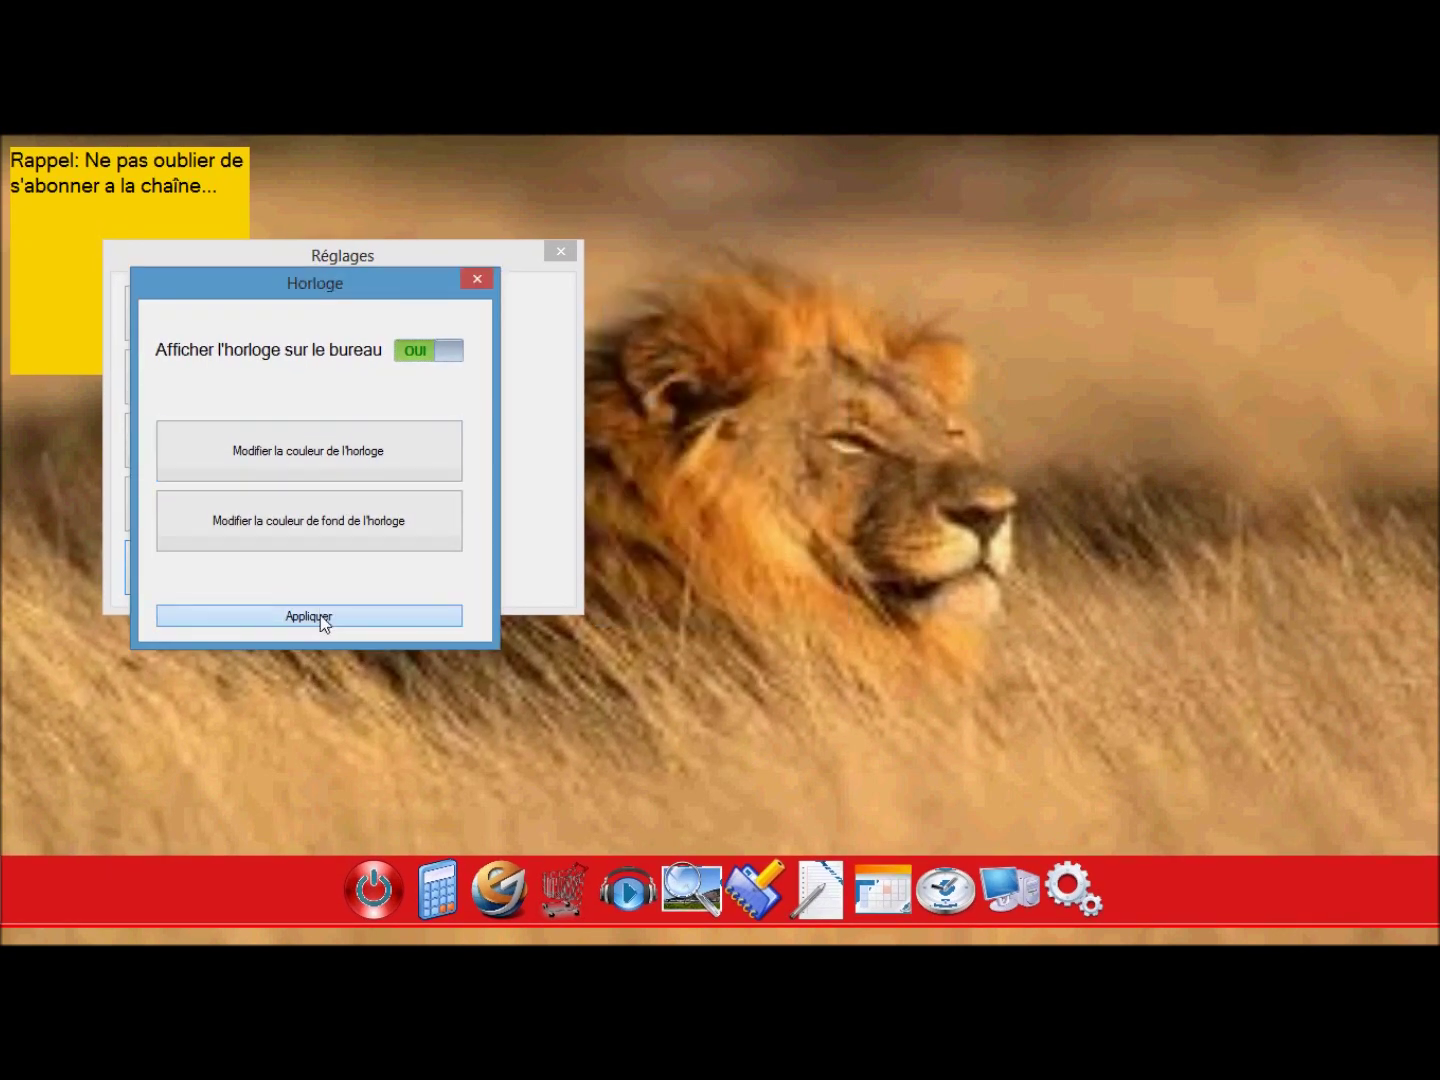
click(320, 615)
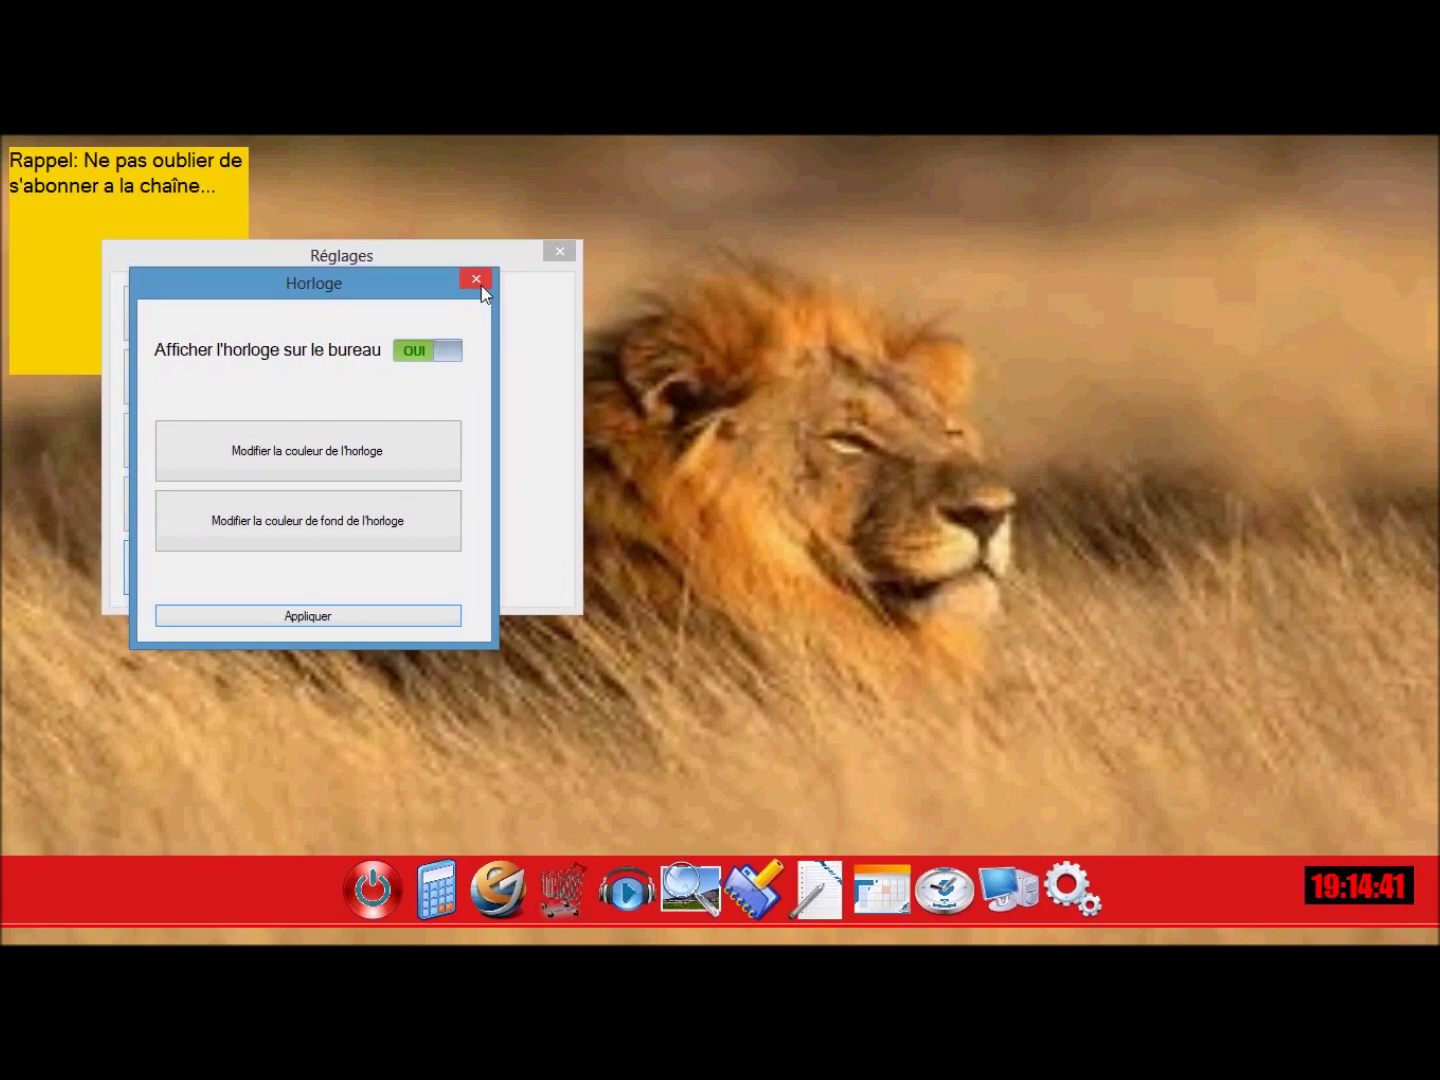
Toggle the desktop clock off and back on, then close Horloge and Réglages.
click(449, 349)
click(349, 617)
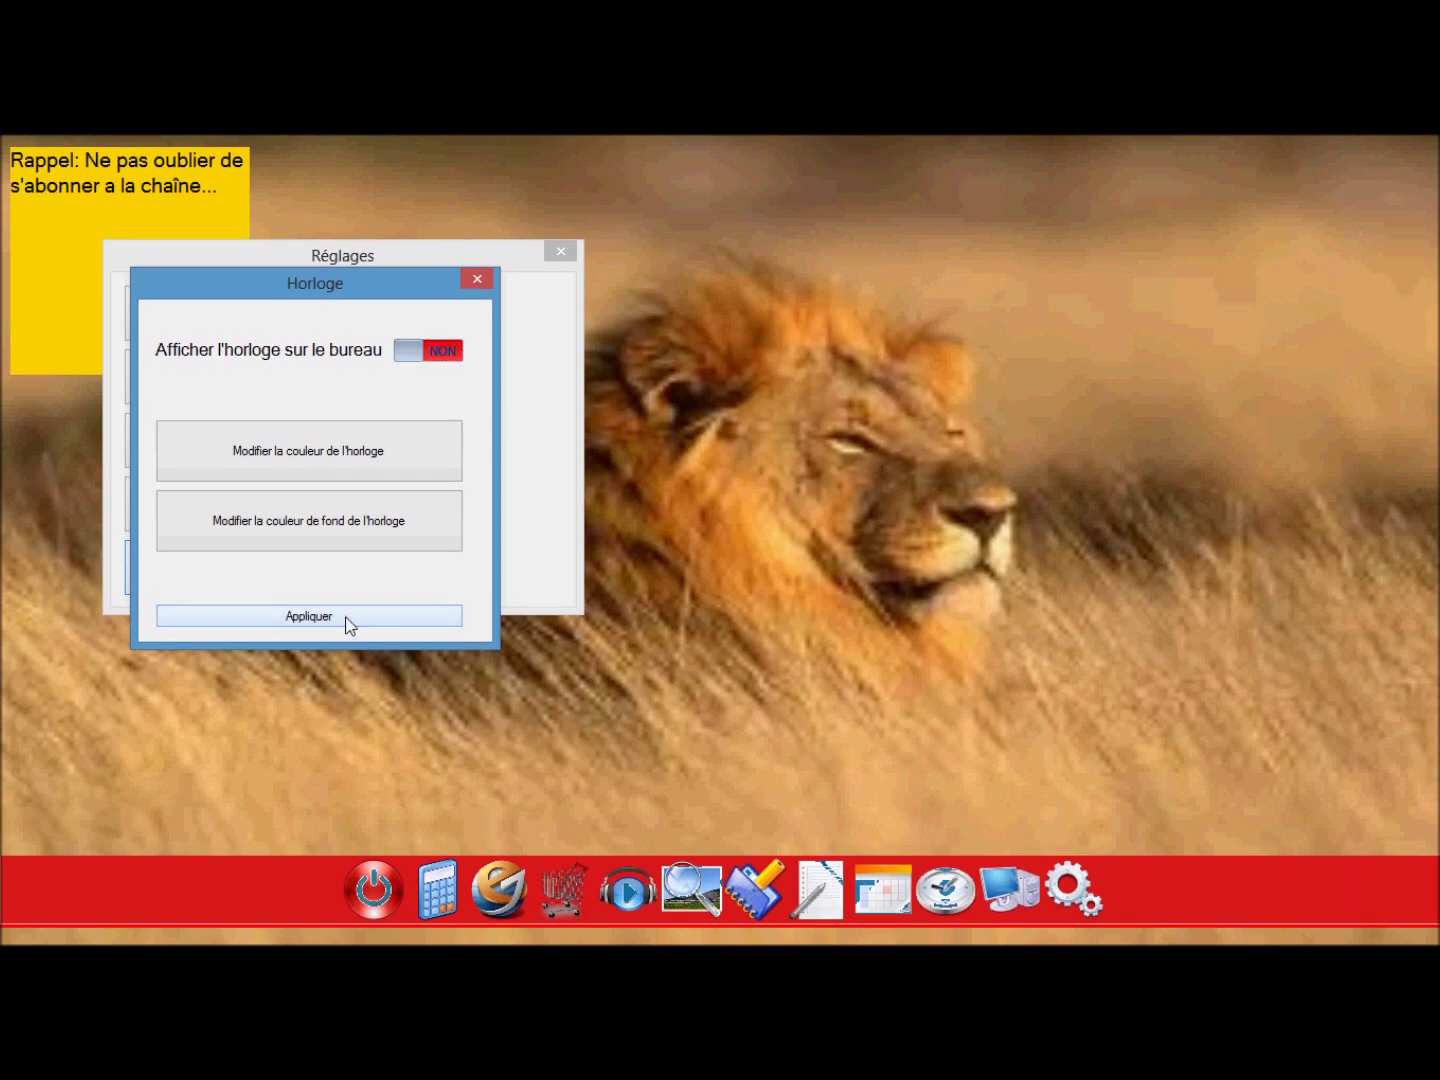
click(422, 348)
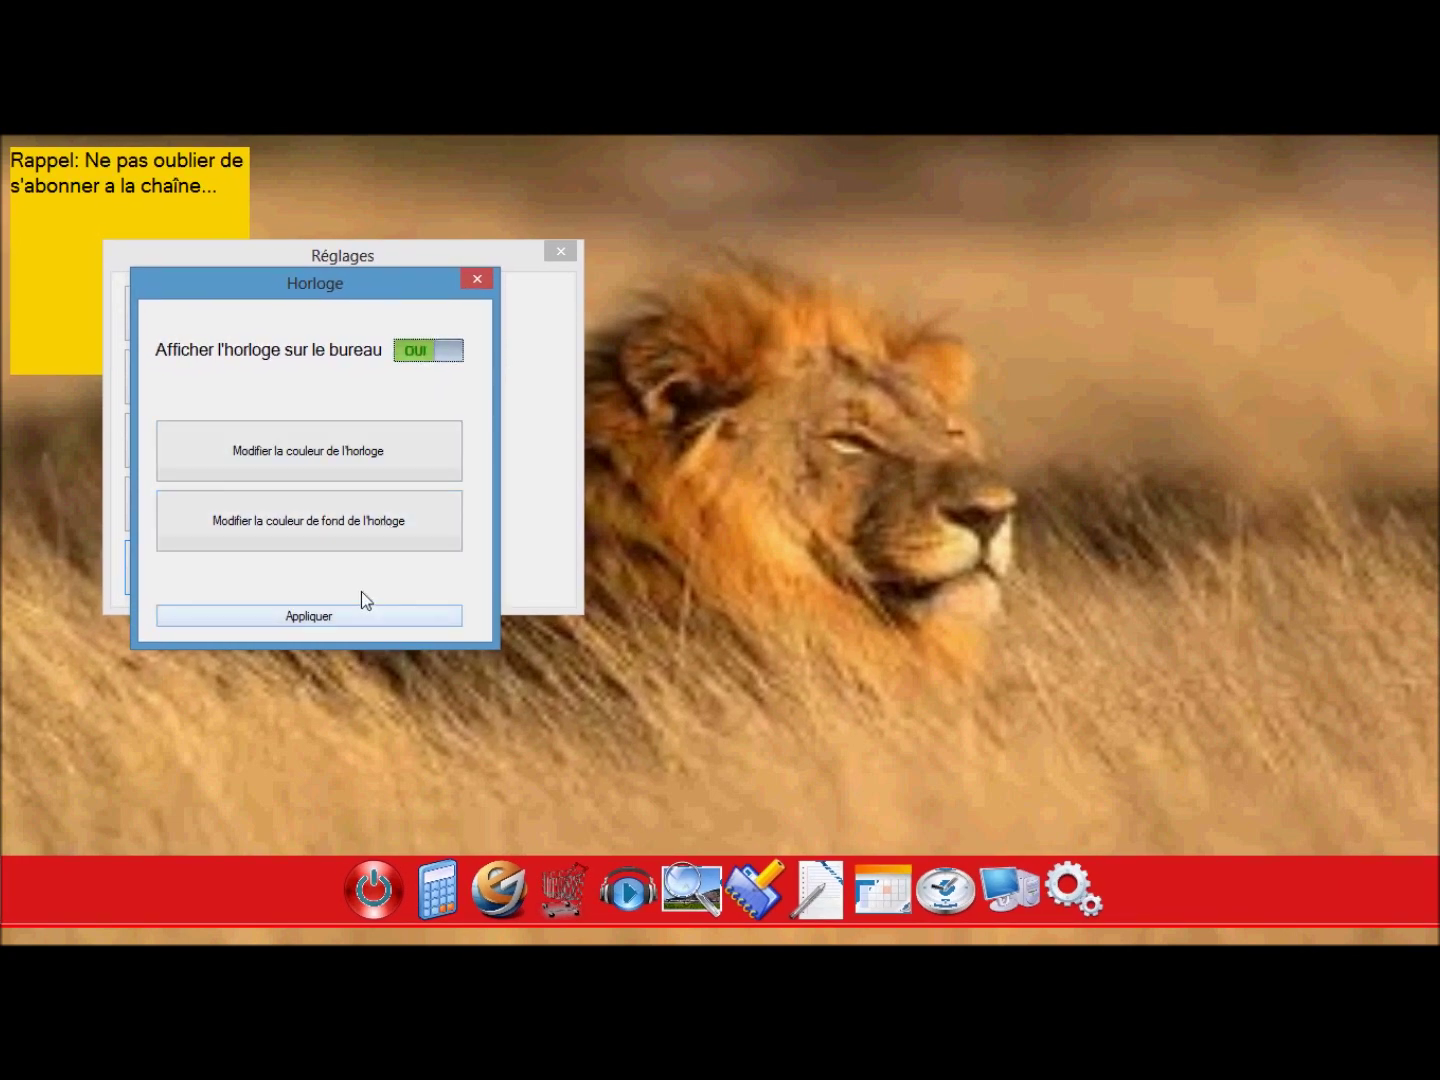
click(358, 617)
click(477, 279)
click(549, 255)
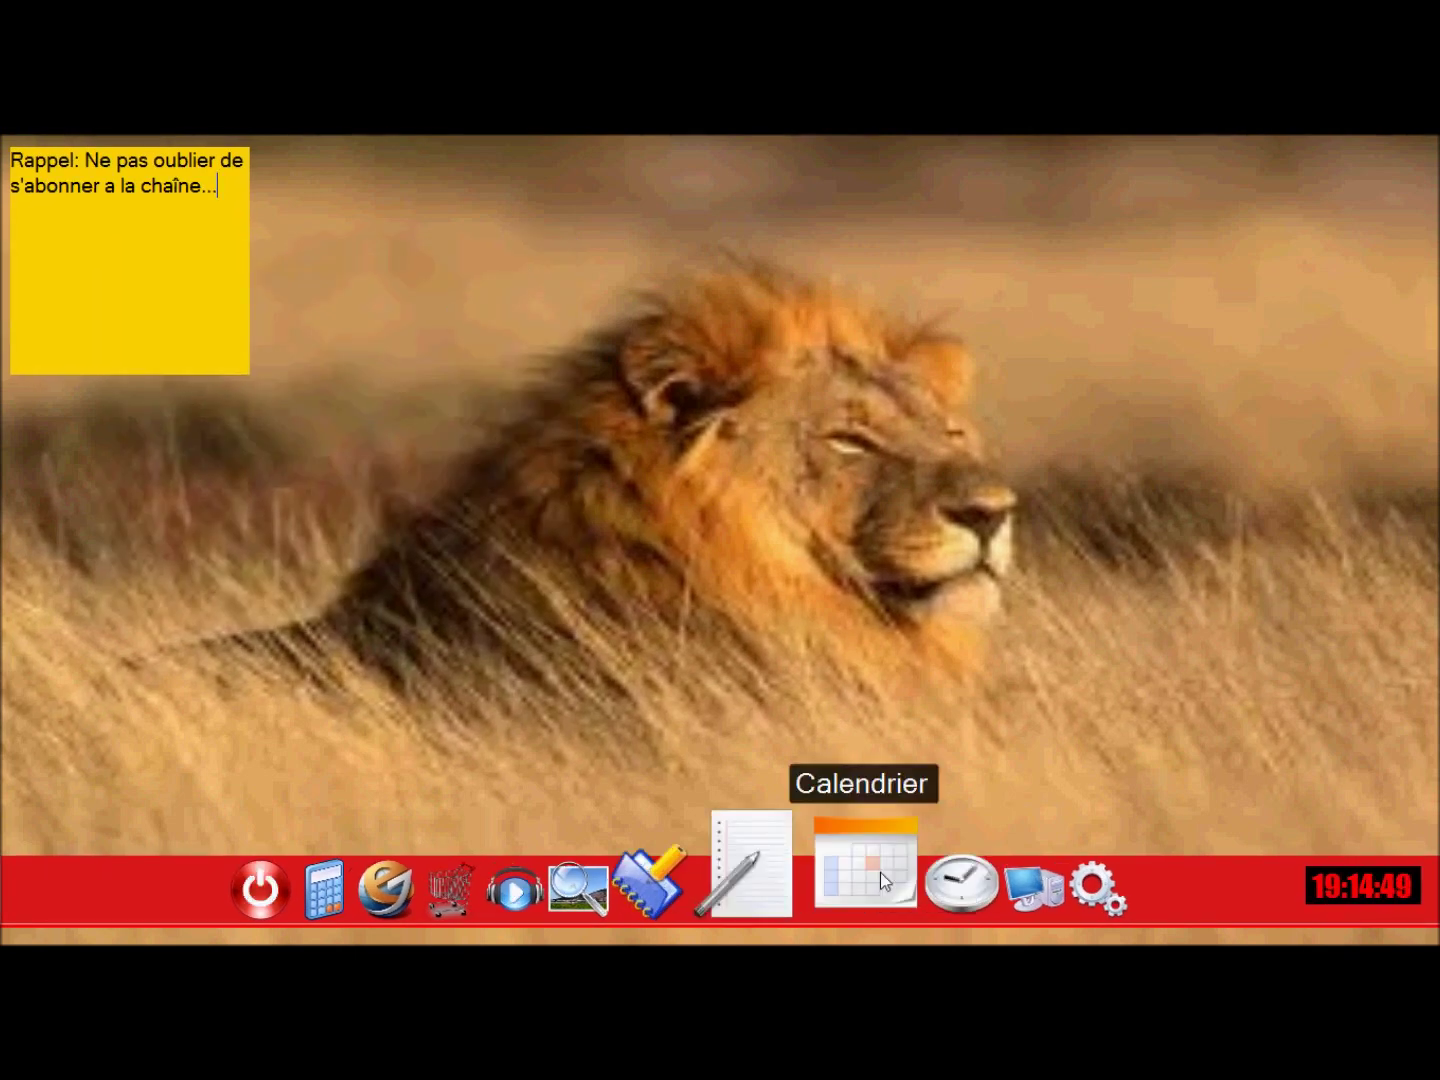
Type and clear 'testtesttest' in Rappel, then cancel the running reminder and close Rappel.
click(736, 886)
text(testtesttest)
click(483, 372)
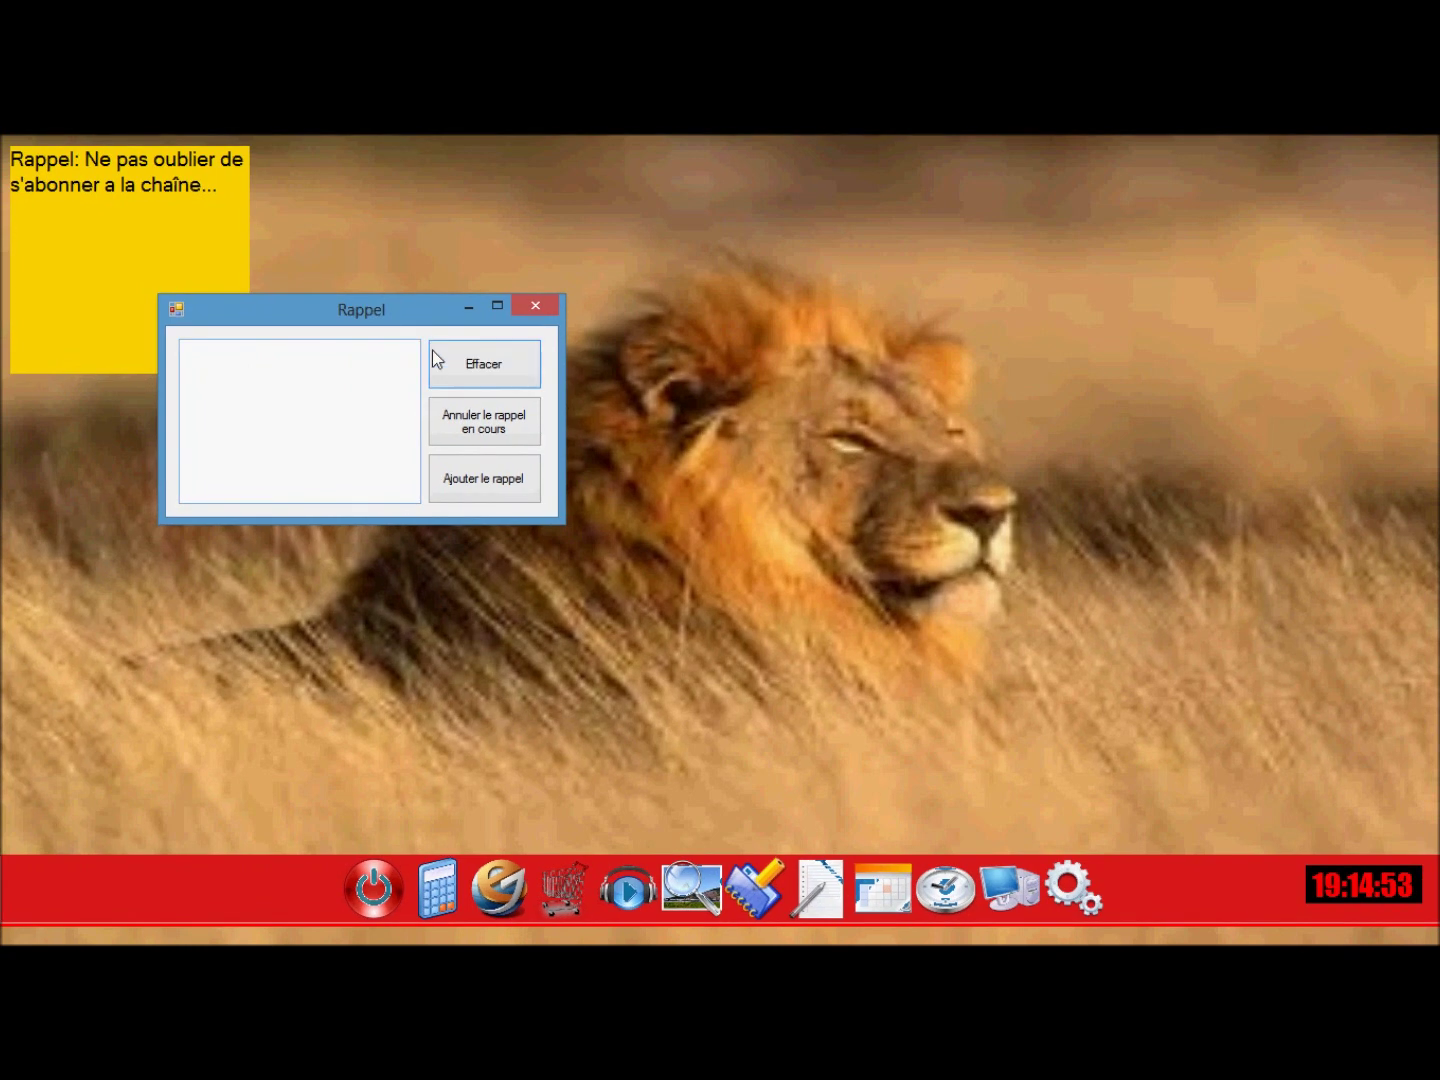
drag(330, 302, 606, 349)
click(791, 477)
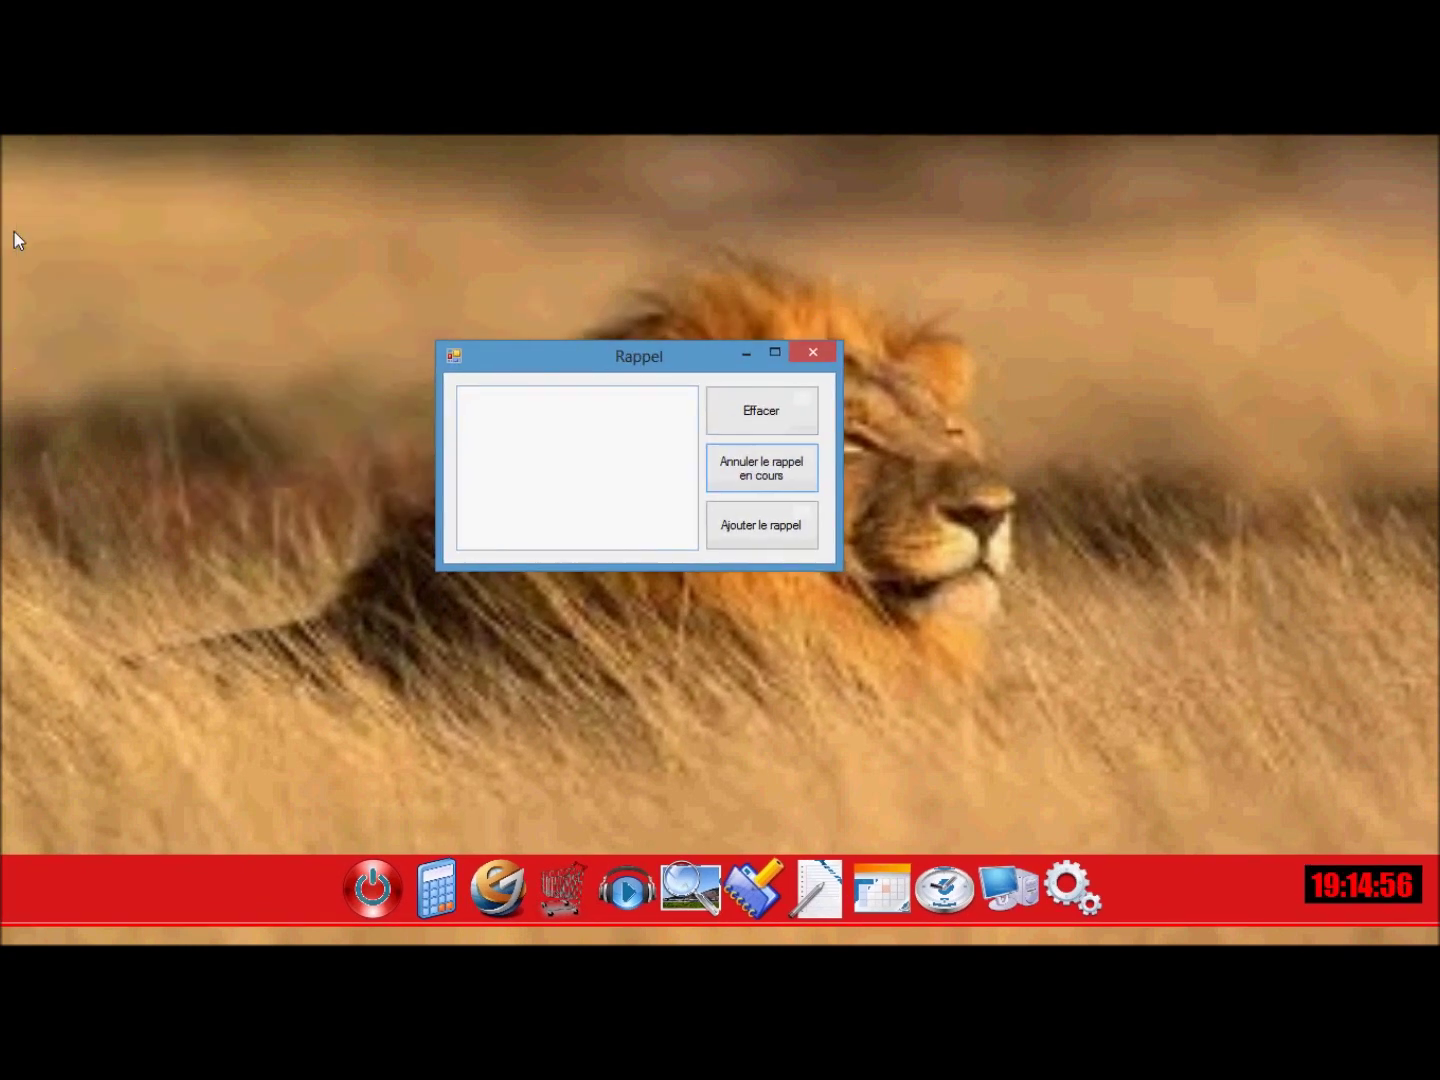
click(823, 352)
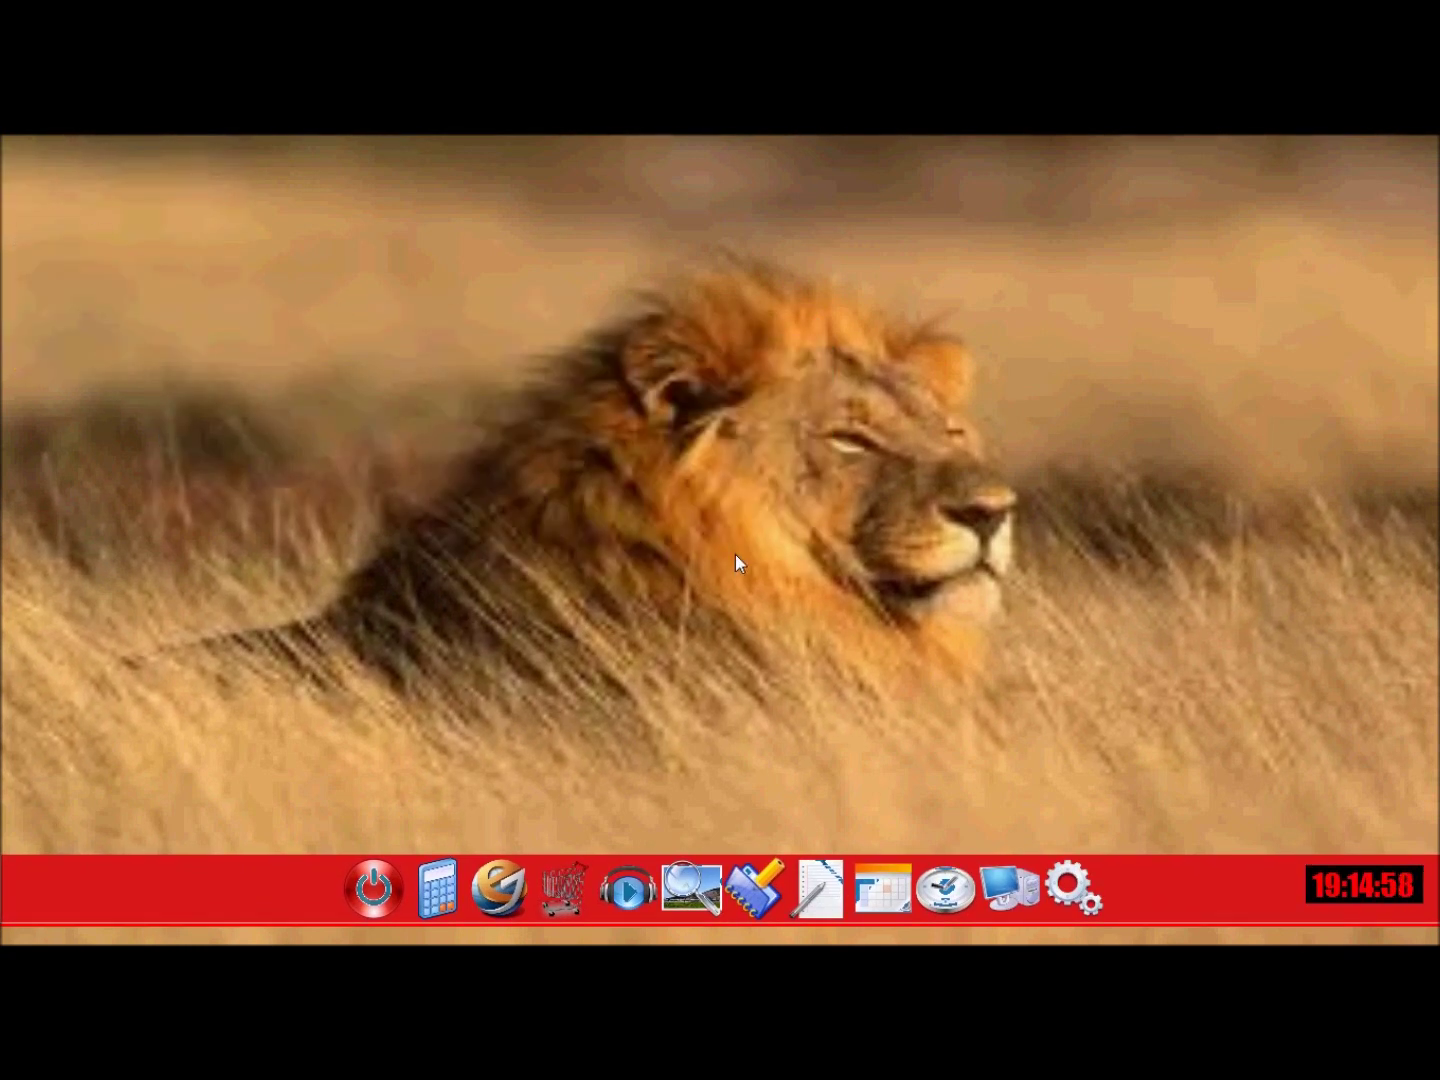
click(545, 884)
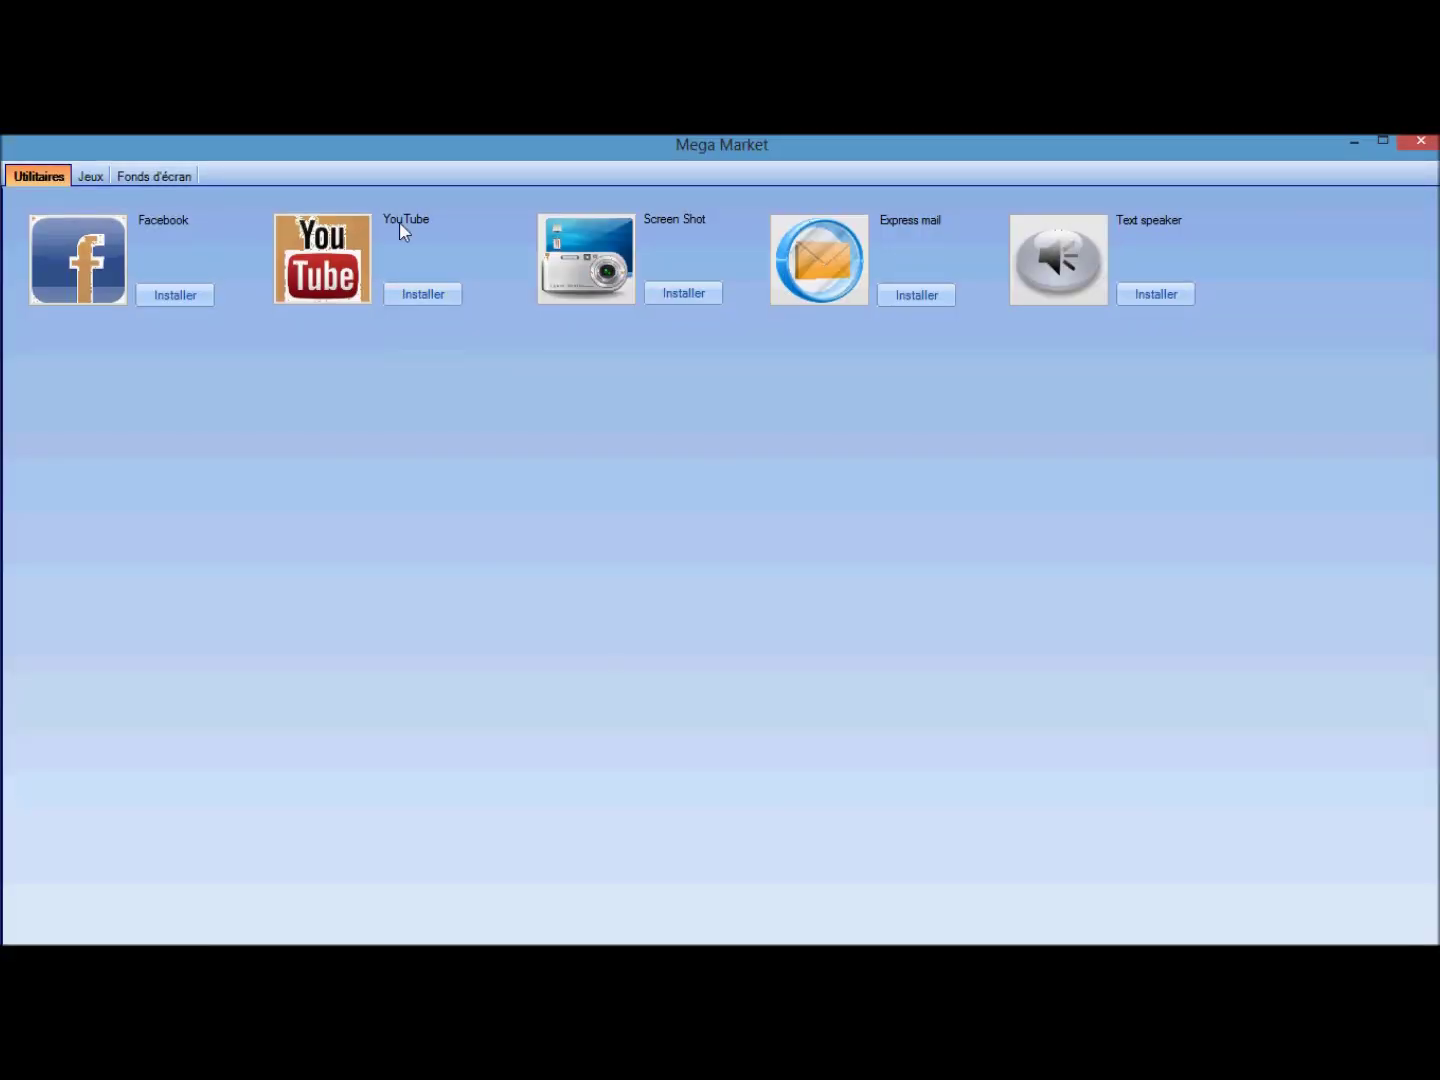
Browse the Jeux and Fonds d'écran categories, then install Facebook from Utilitaires.
click(86, 177)
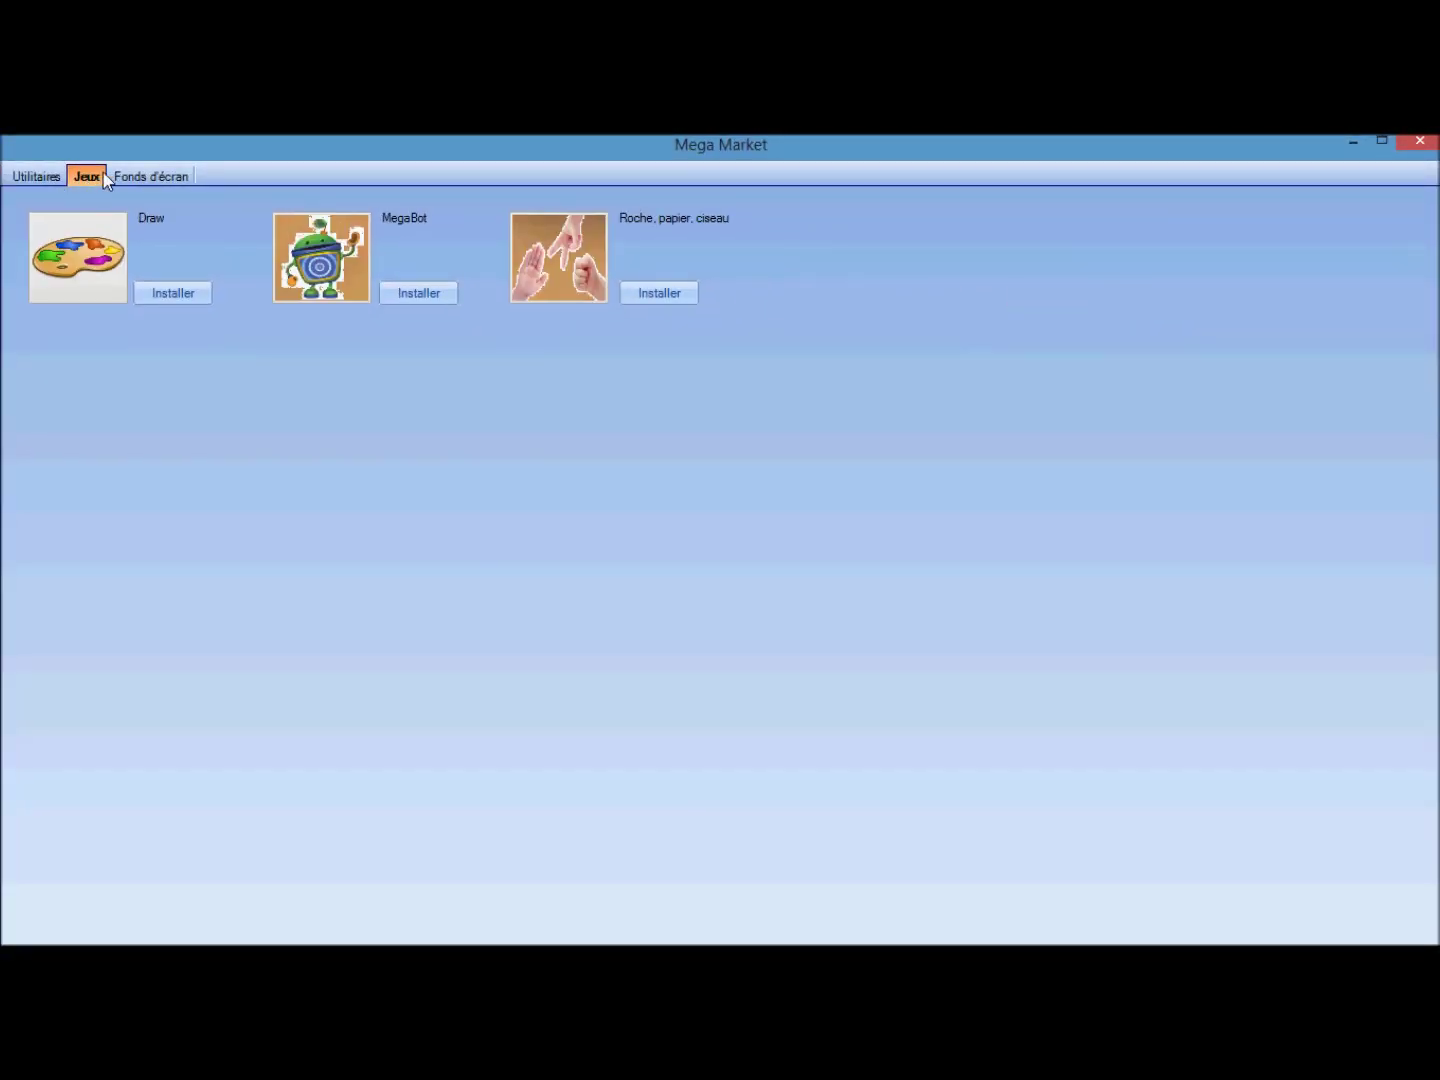
click(120, 177)
click(86, 180)
click(122, 176)
click(77, 176)
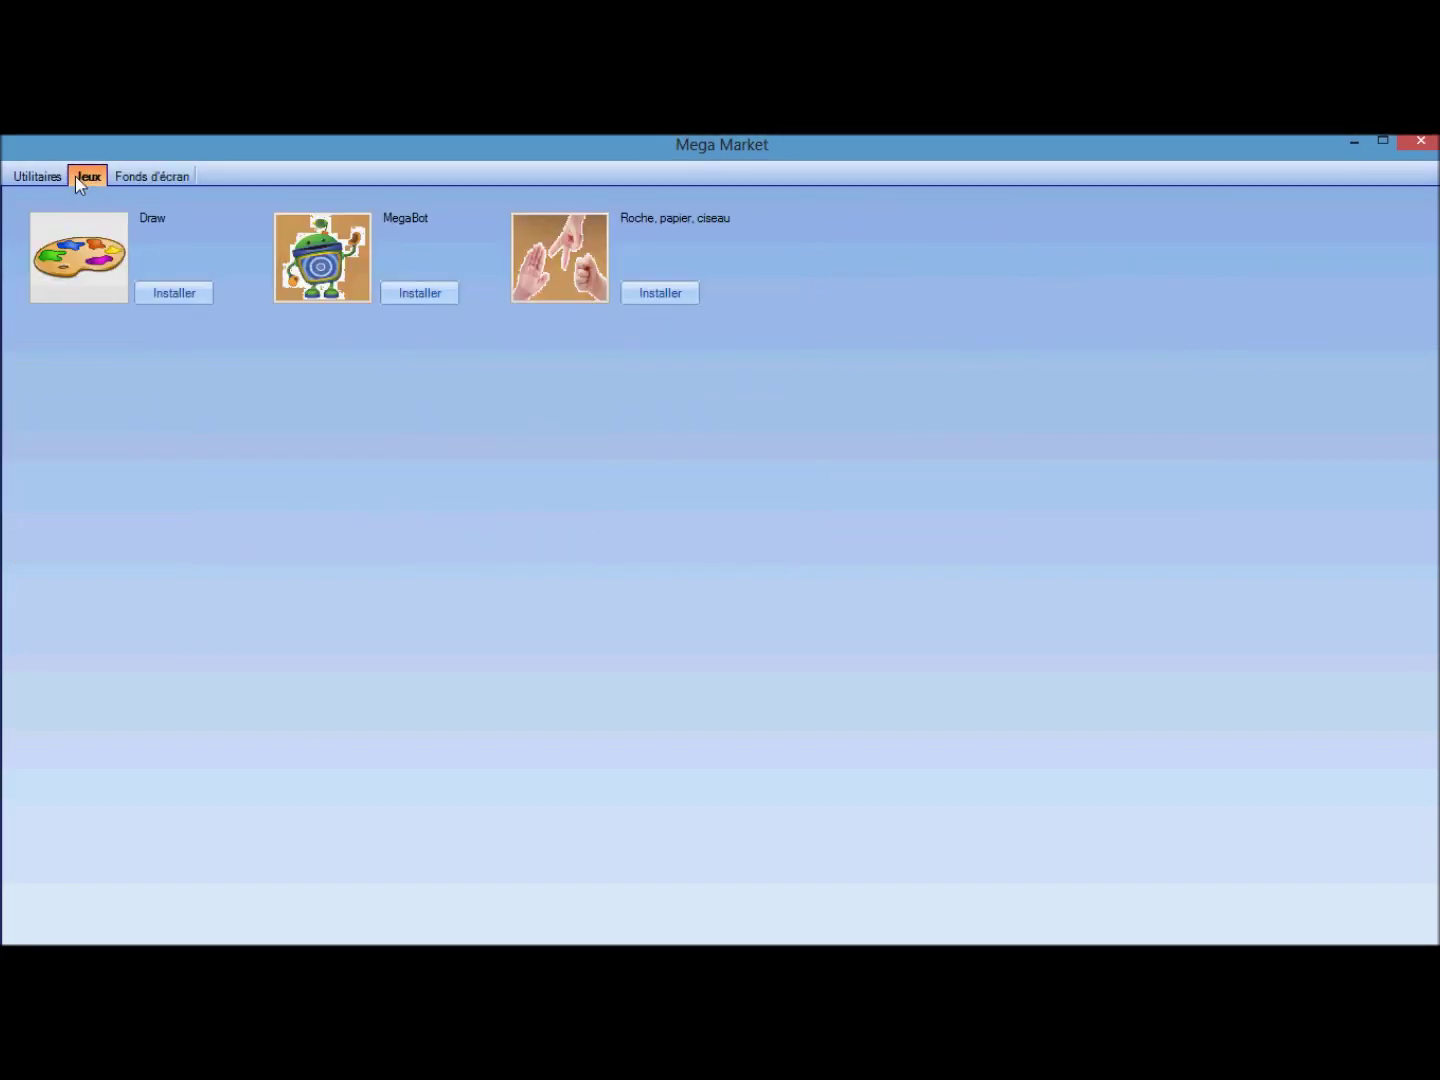
click(38, 177)
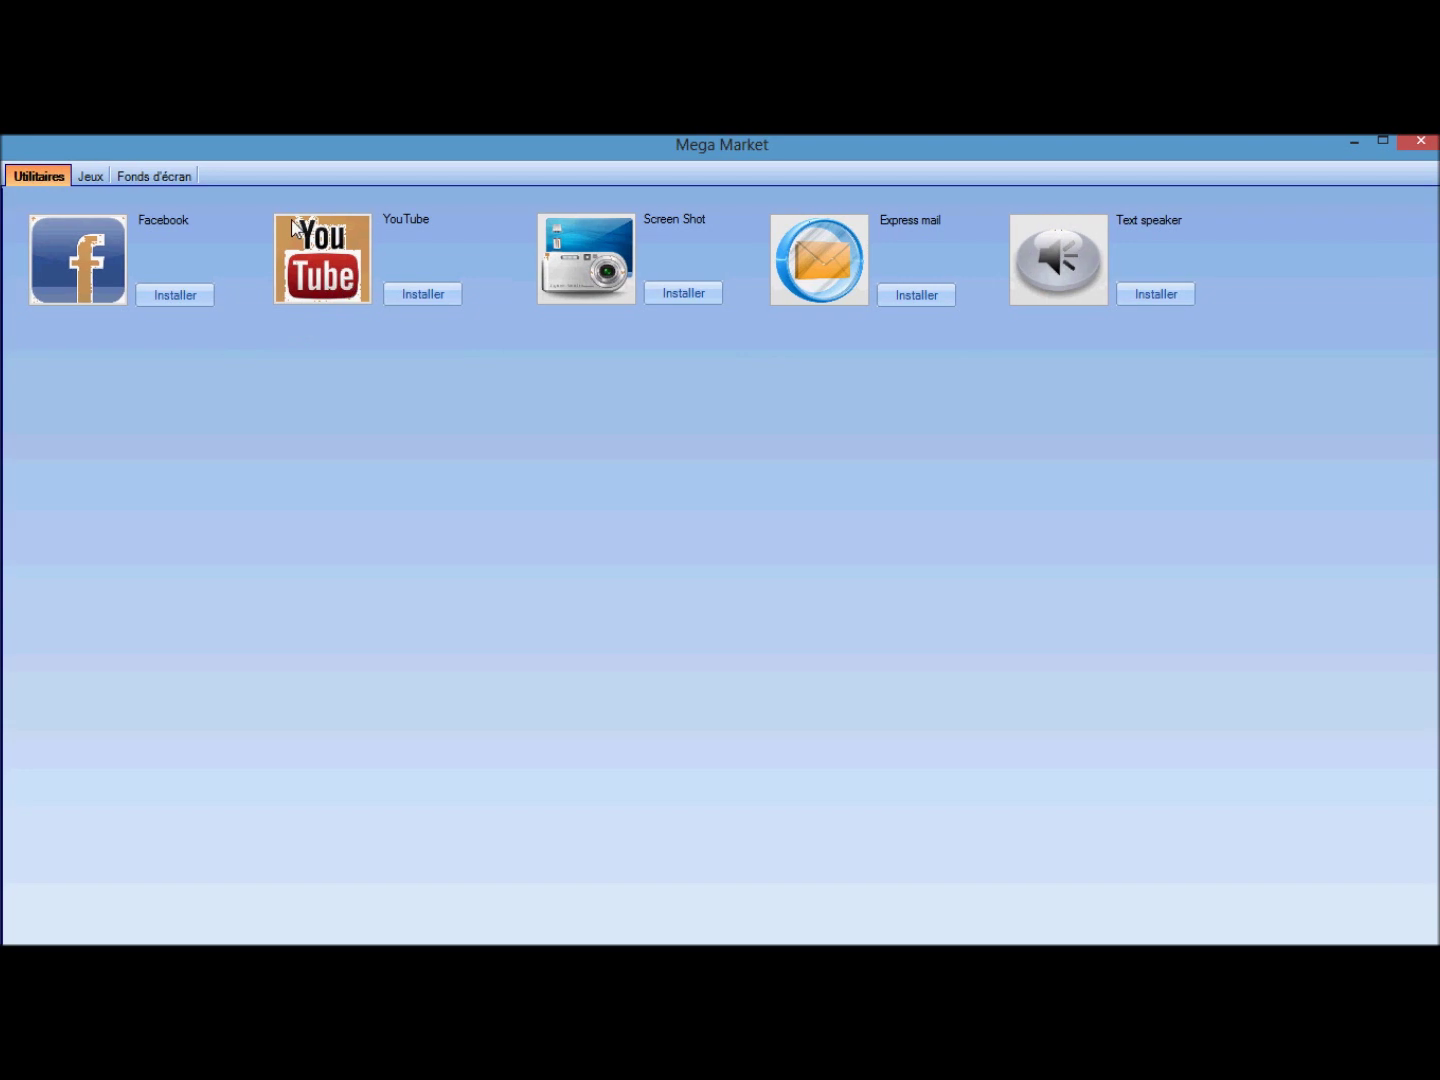
click(176, 297)
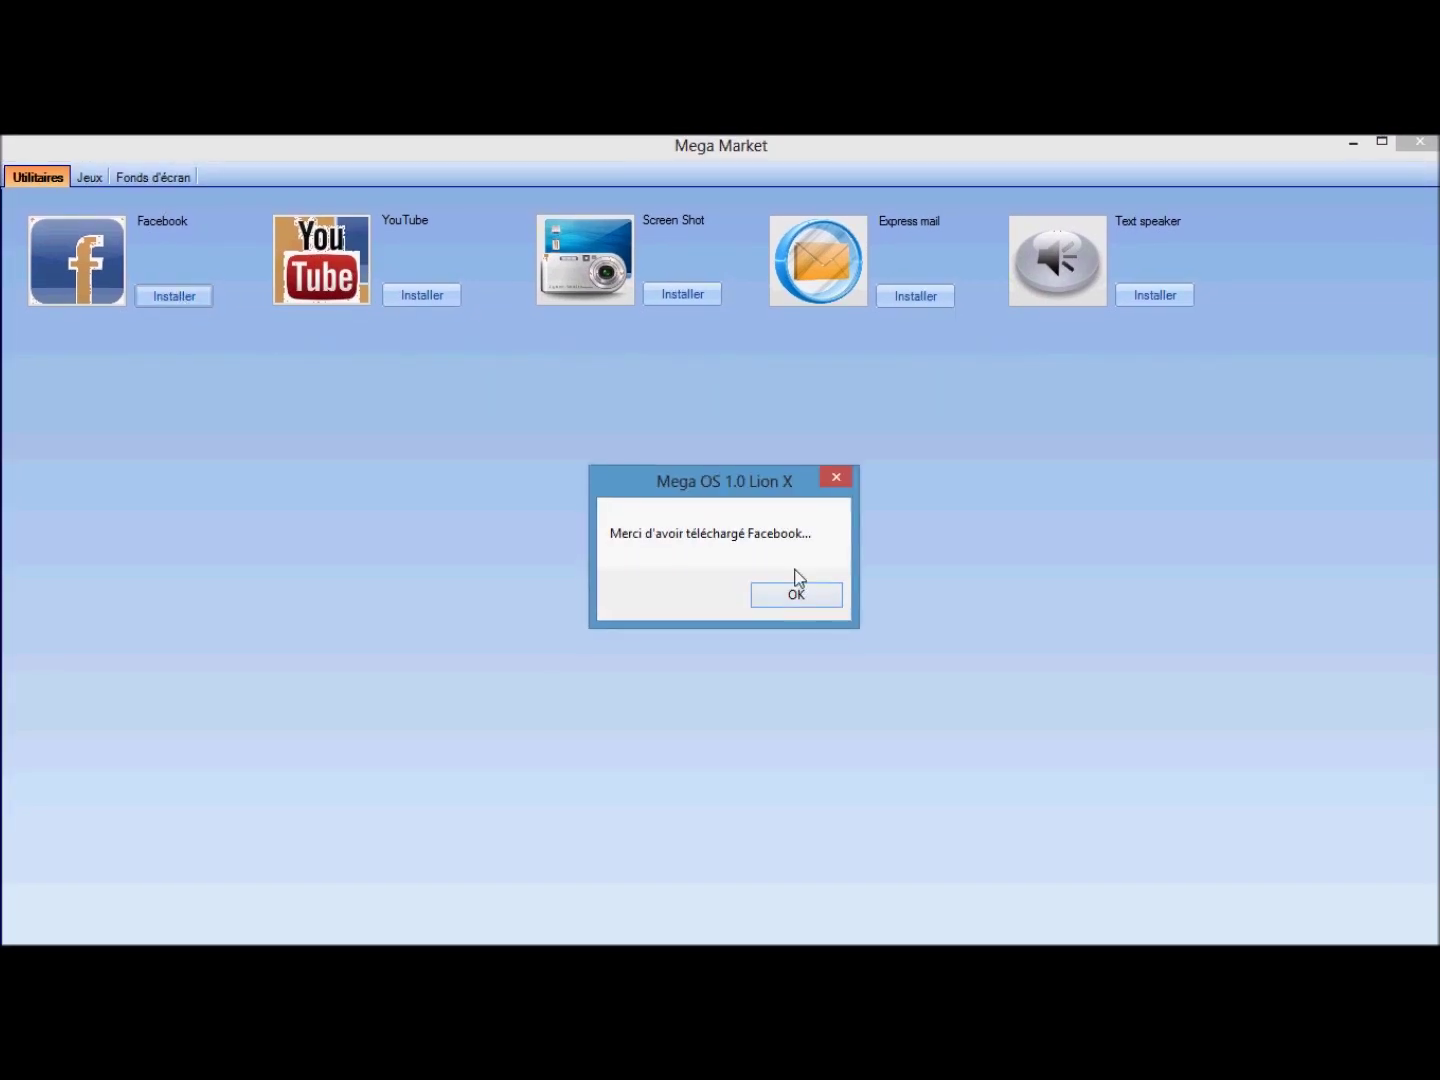
click(797, 594)
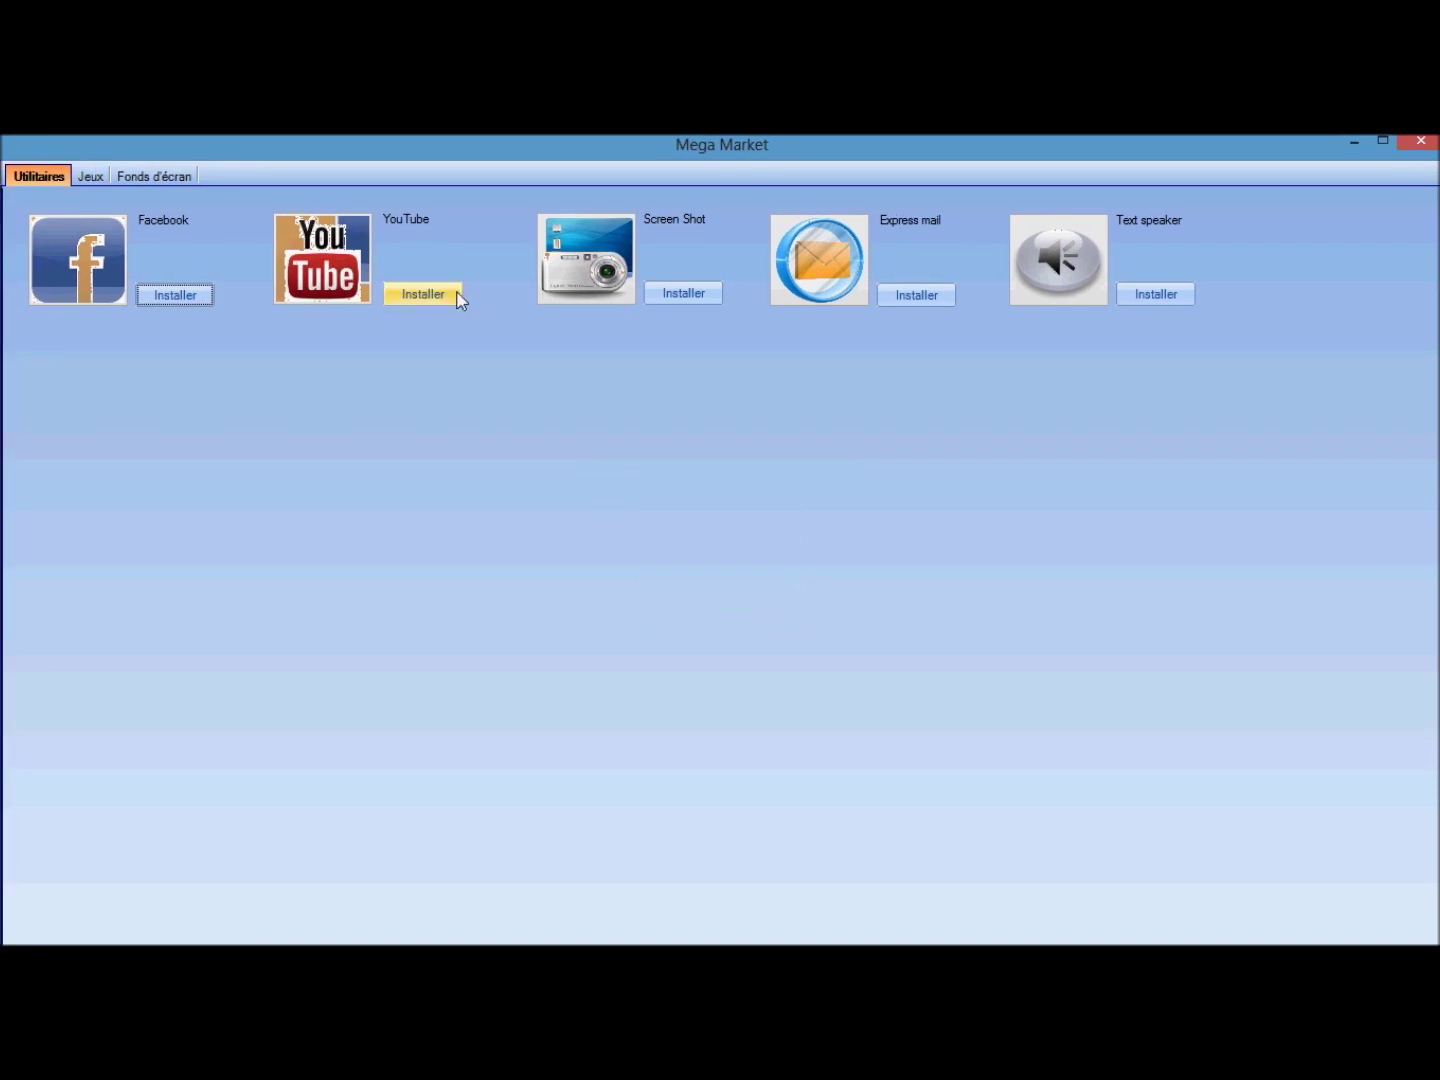
Install Express mail, set the pink aurora wallpaper, and close Mega Market.
click(694, 296)
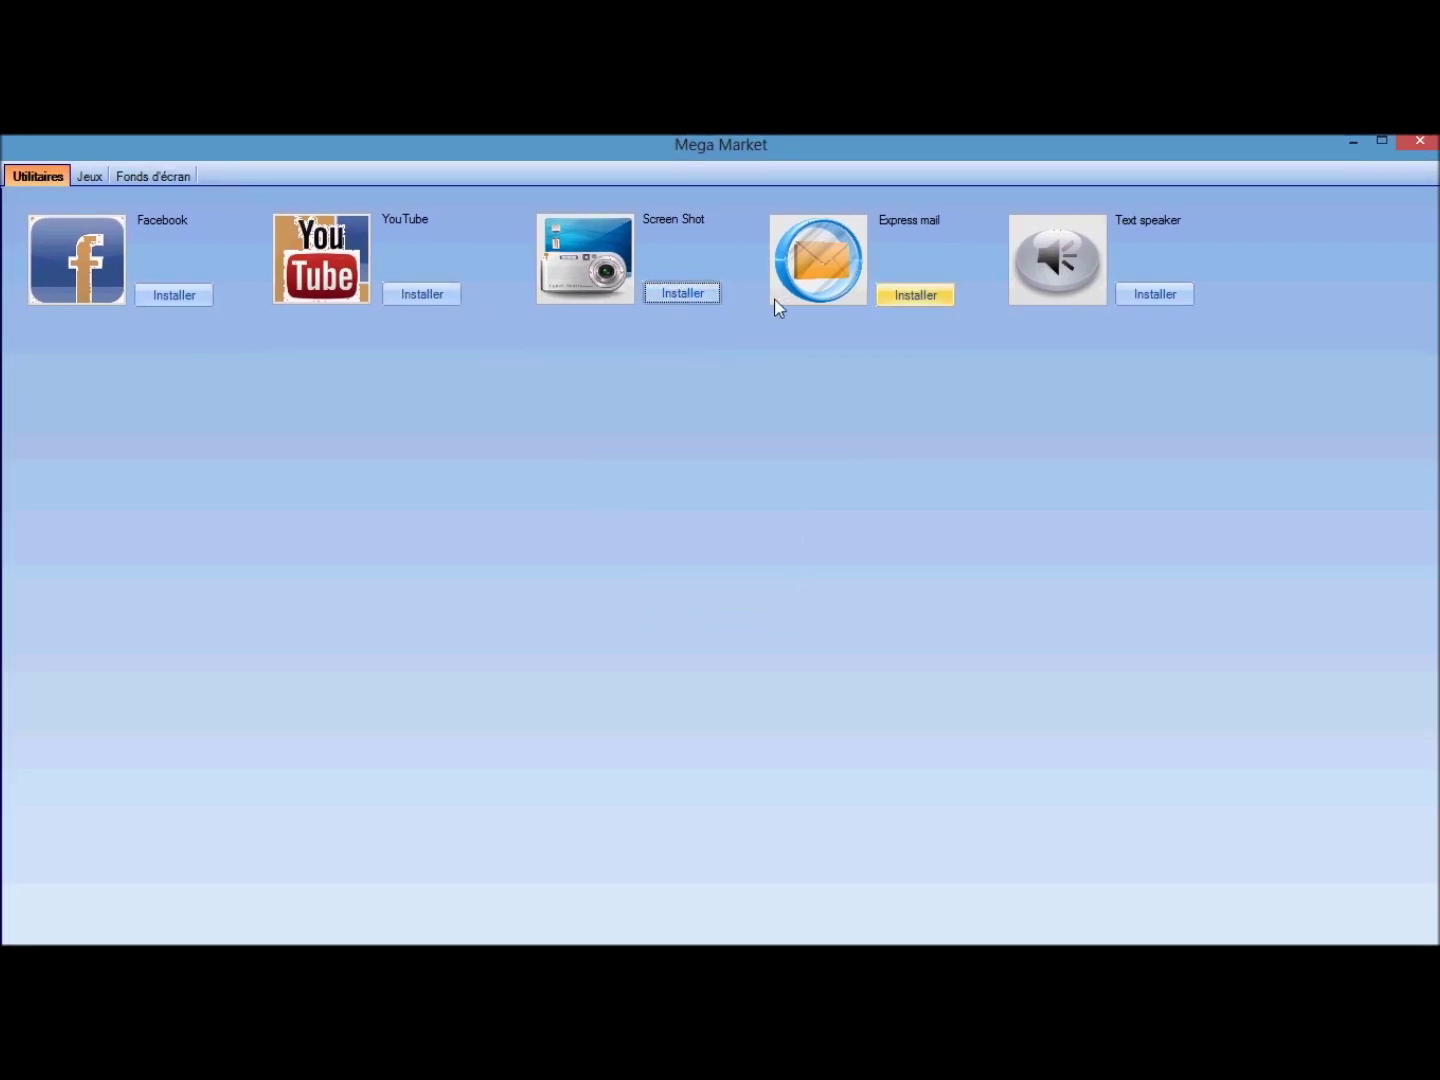
click(923, 300)
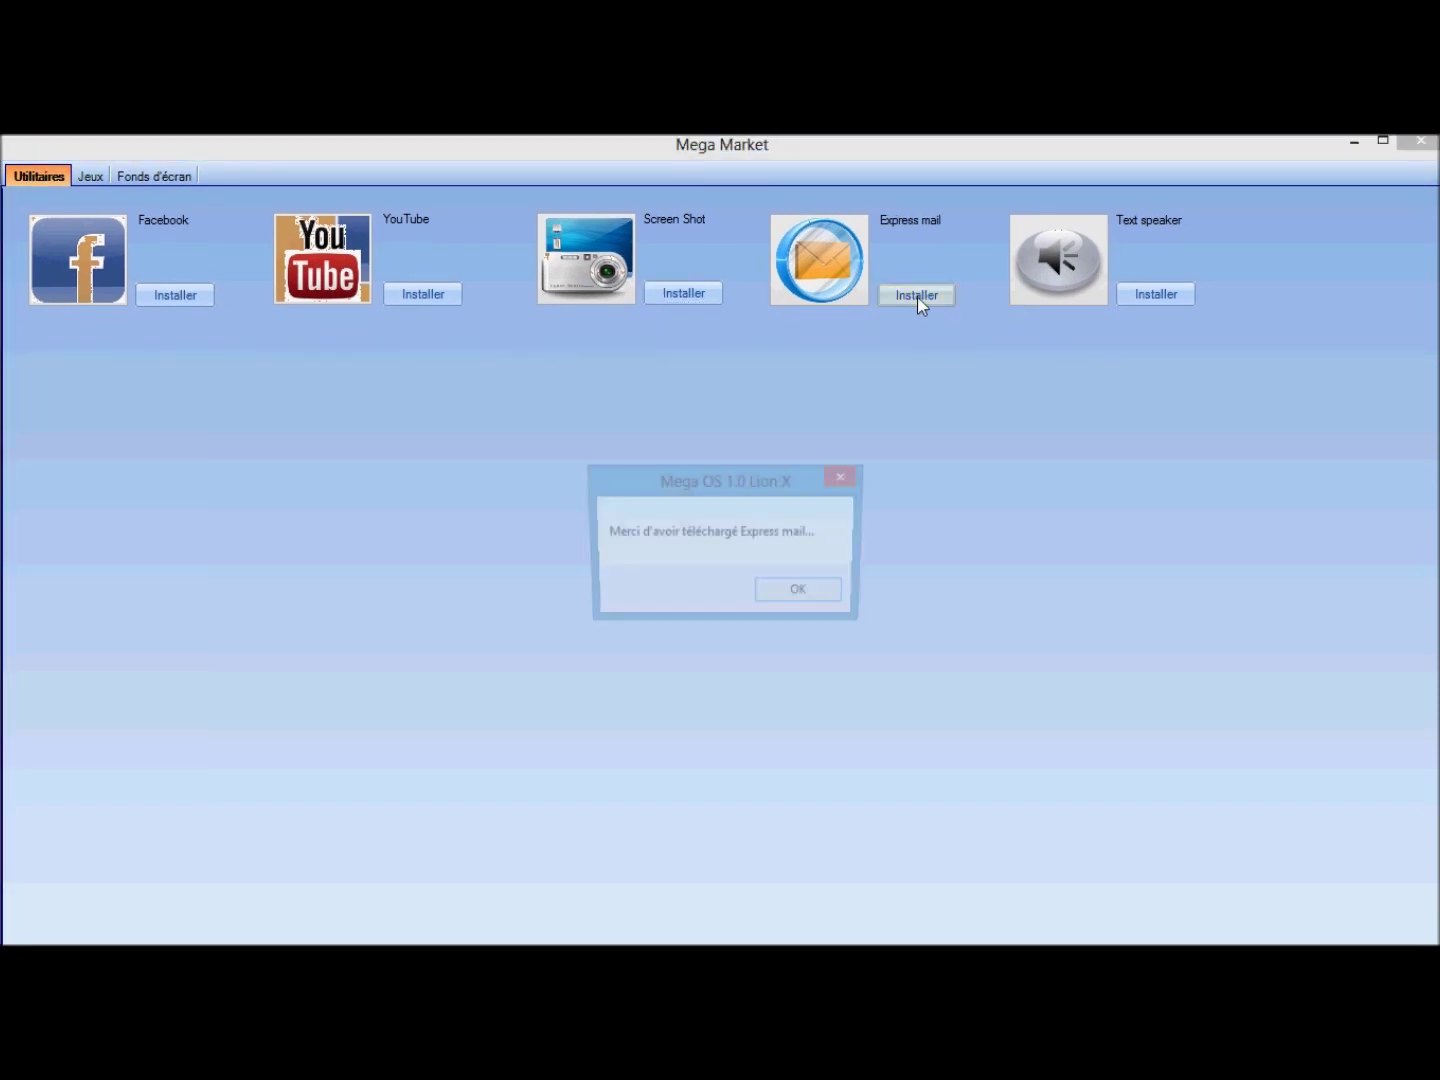
click(816, 606)
click(140, 173)
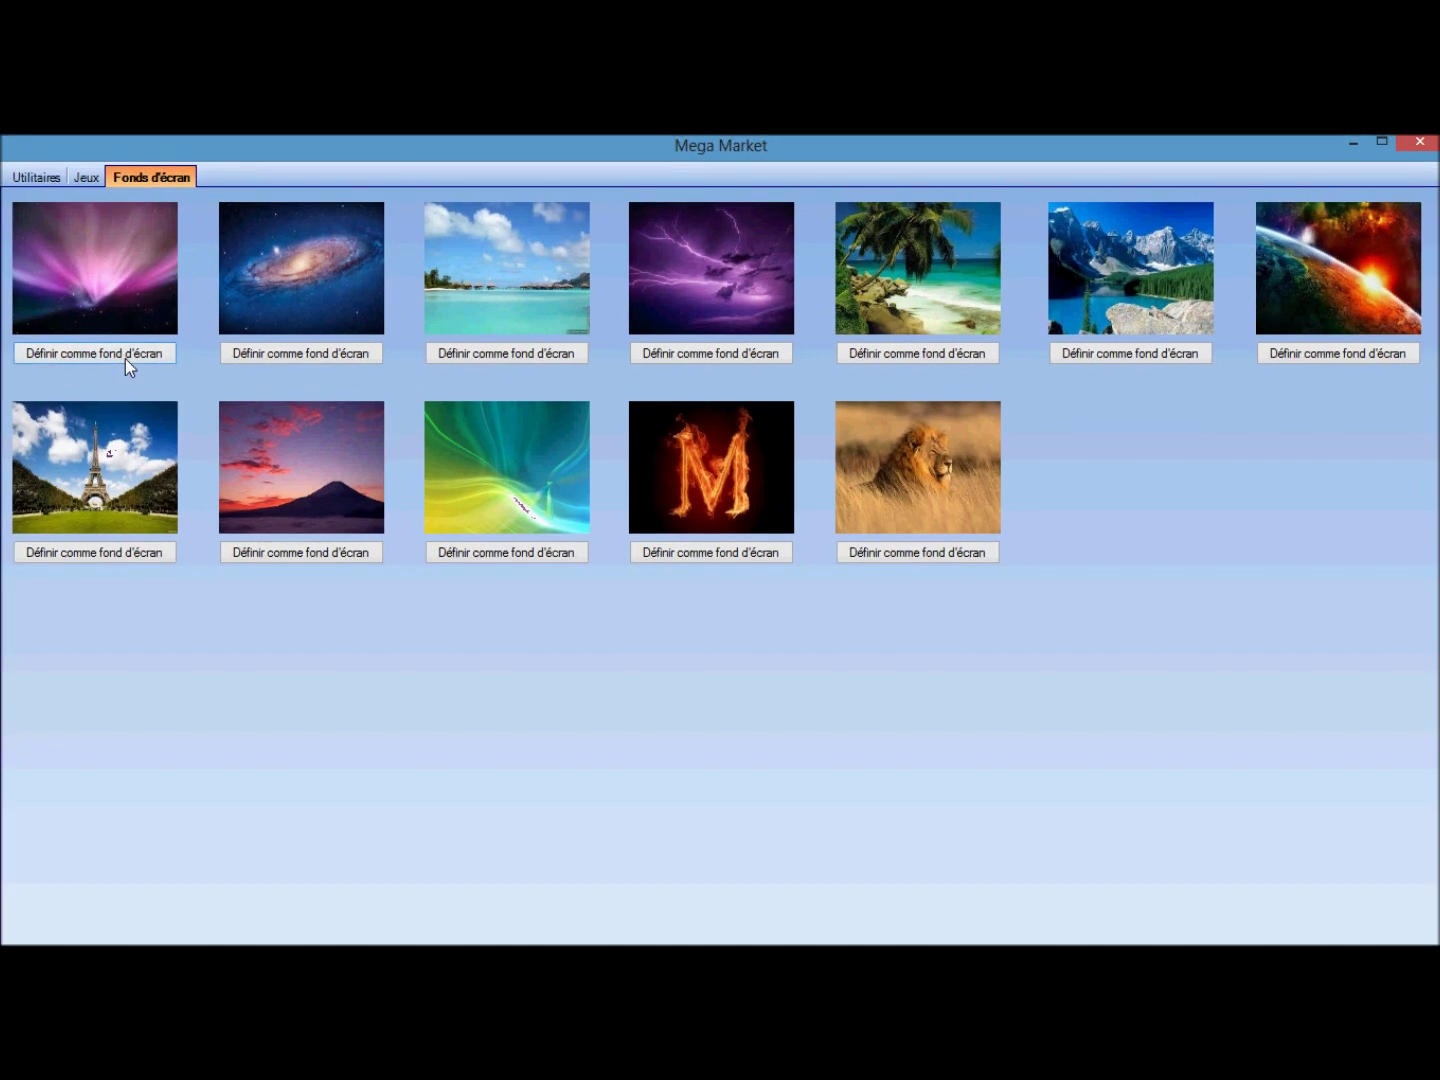
click(140, 353)
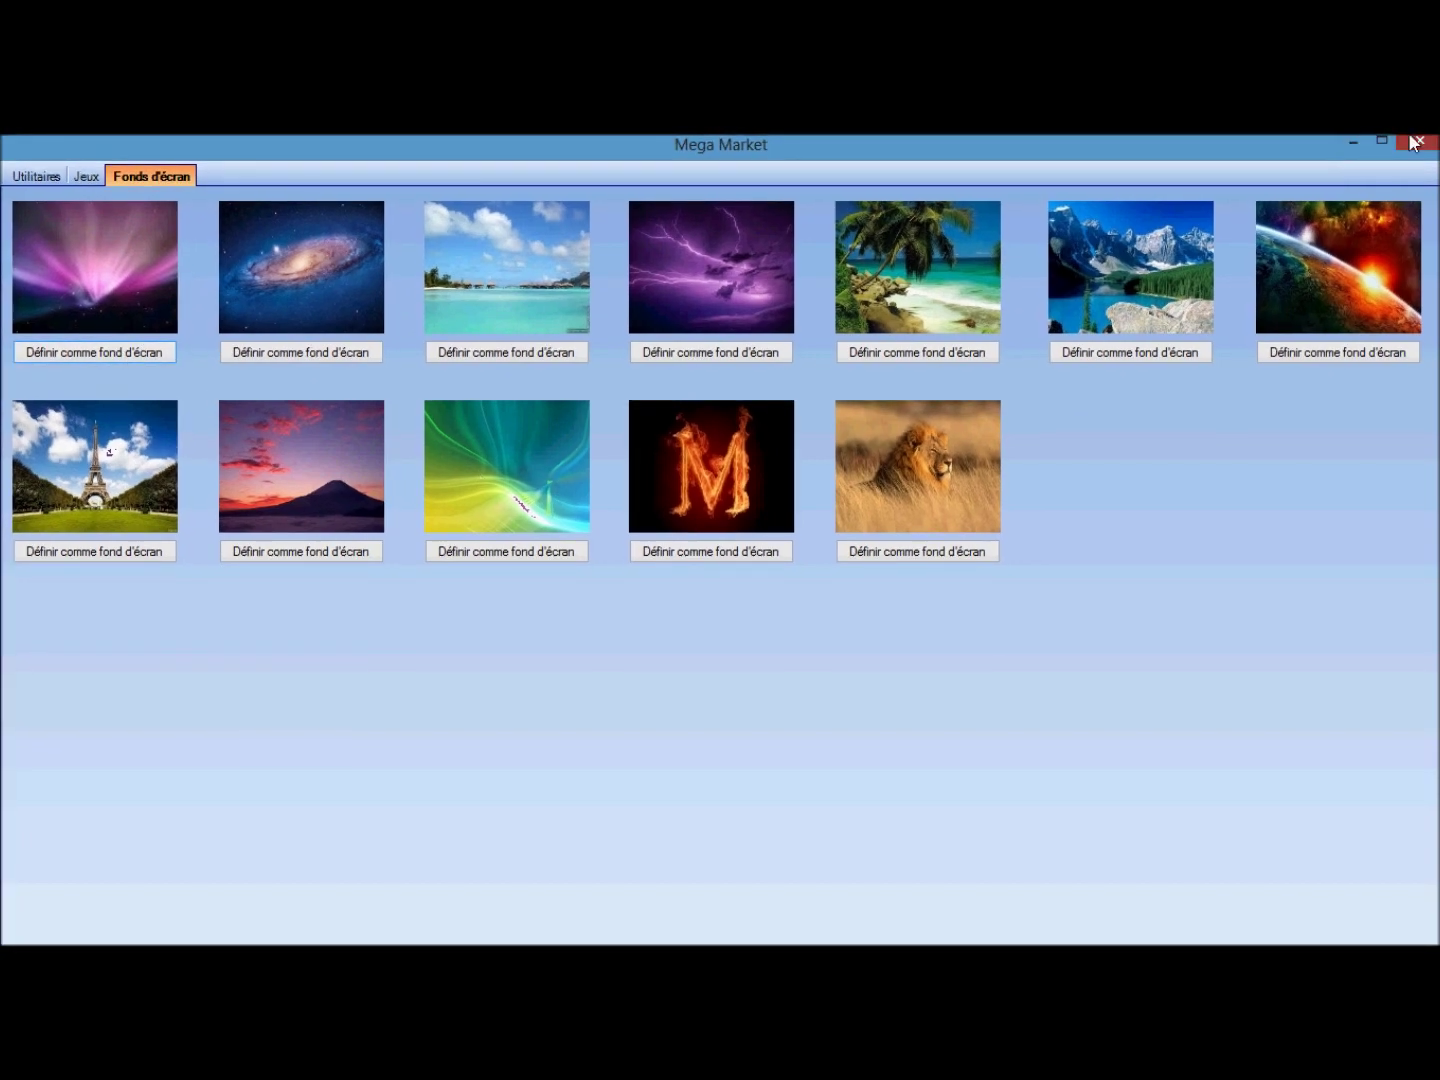
click(1420, 142)
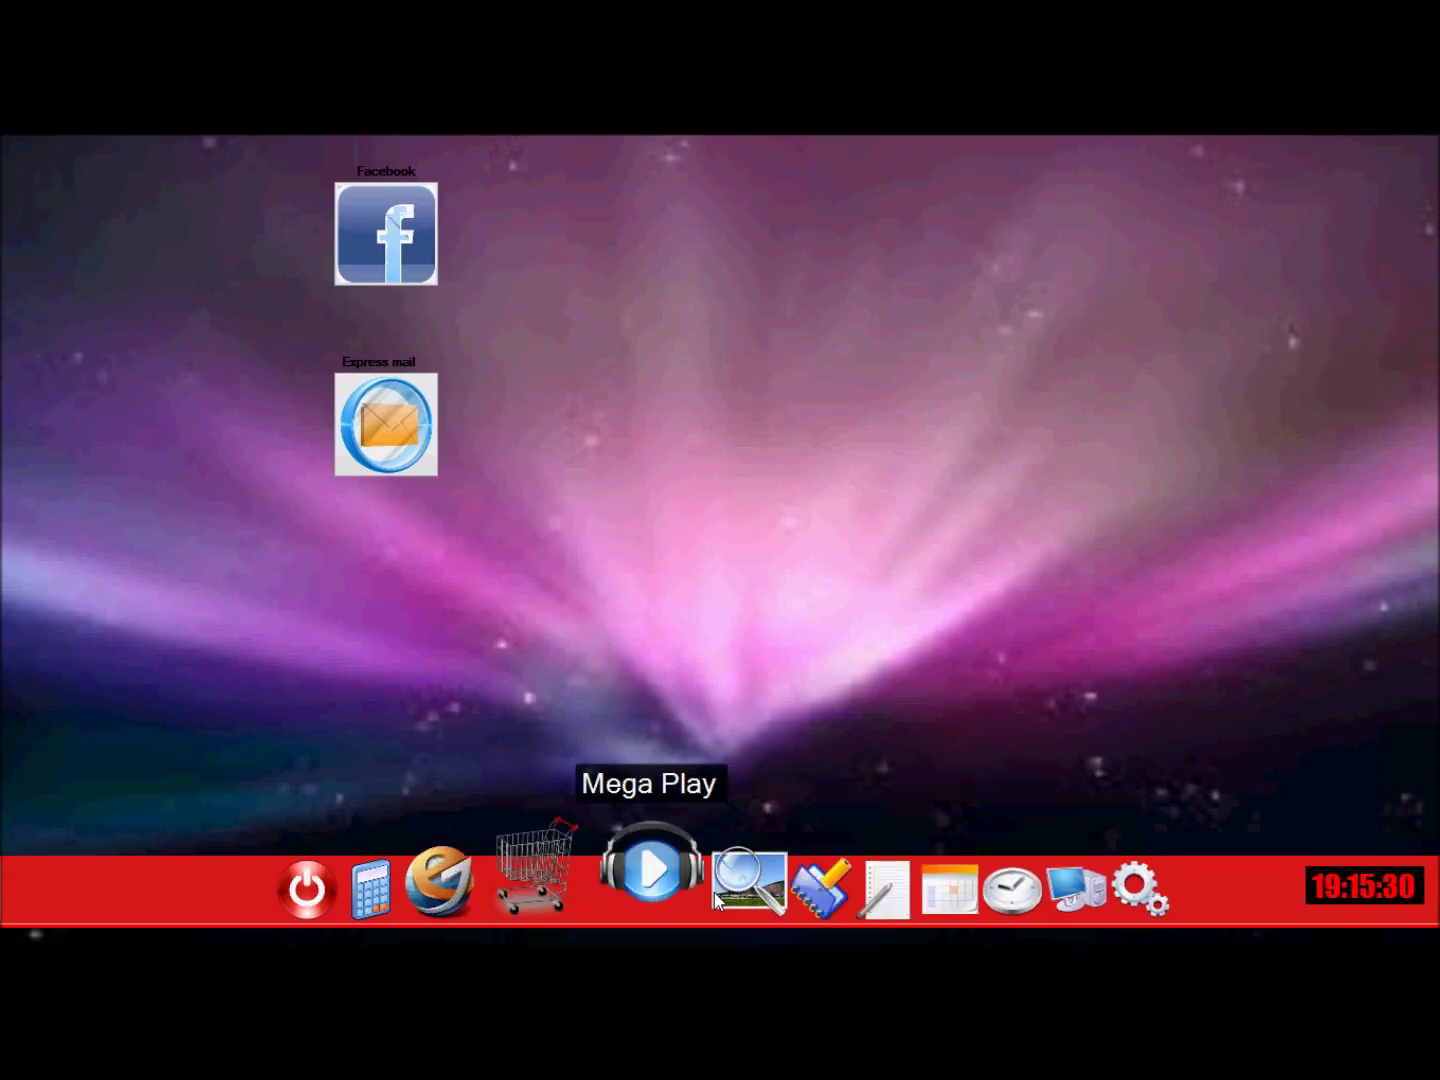
Install the Draw game from Mega Market's Jeux category.
click(553, 881)
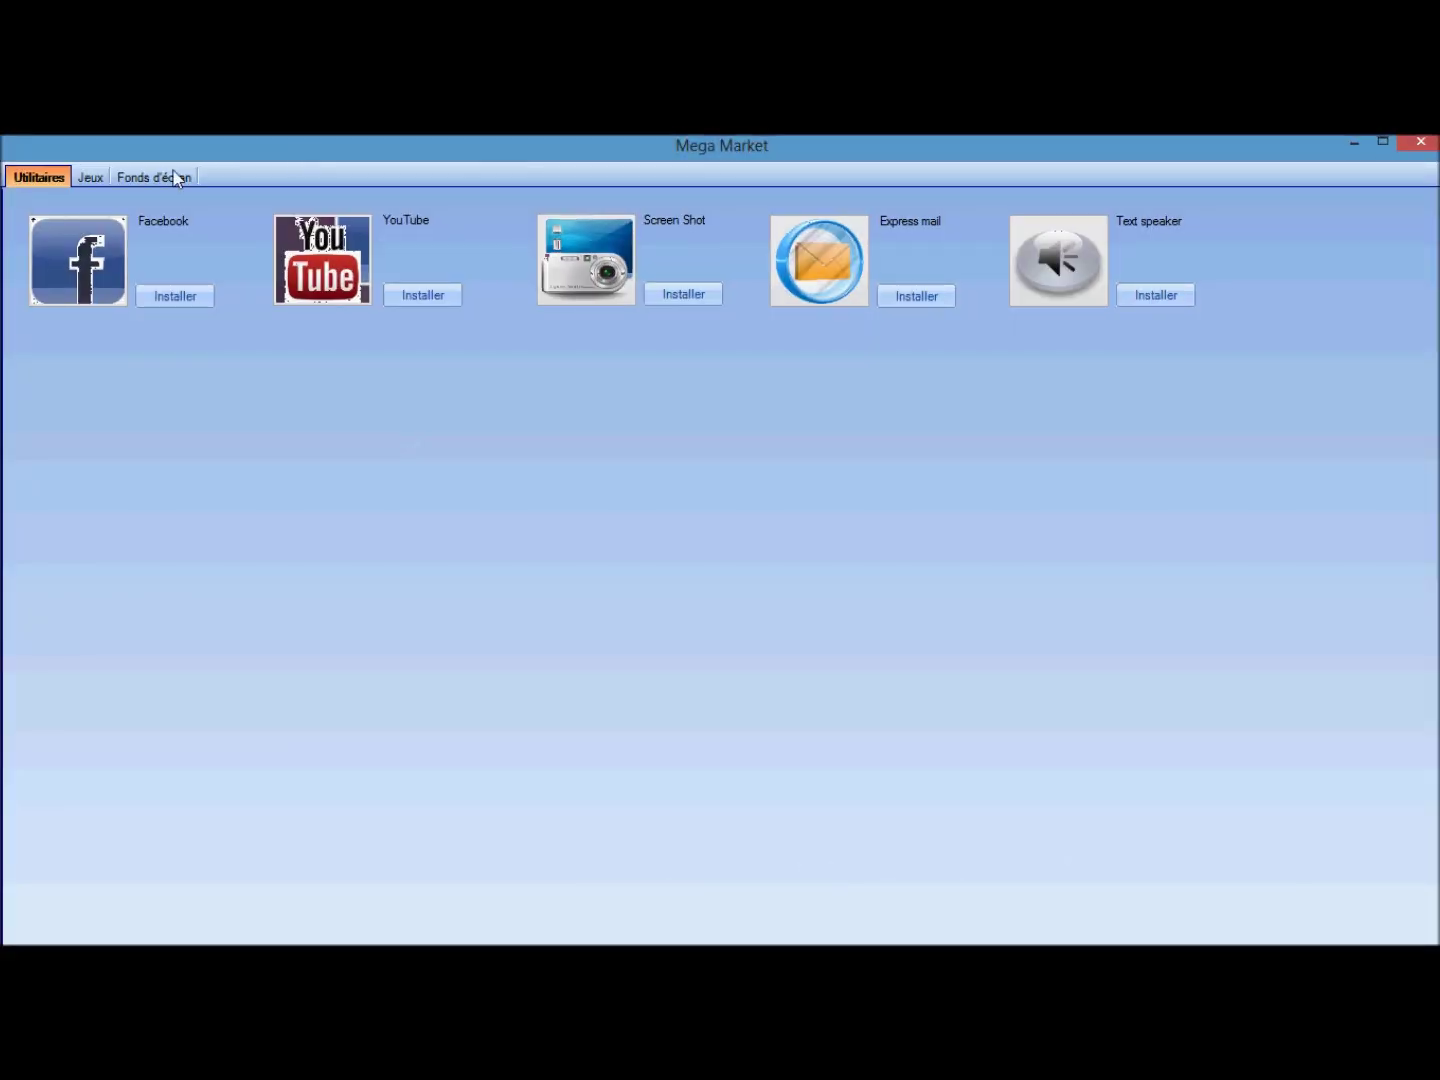
click(176, 177)
click(90, 178)
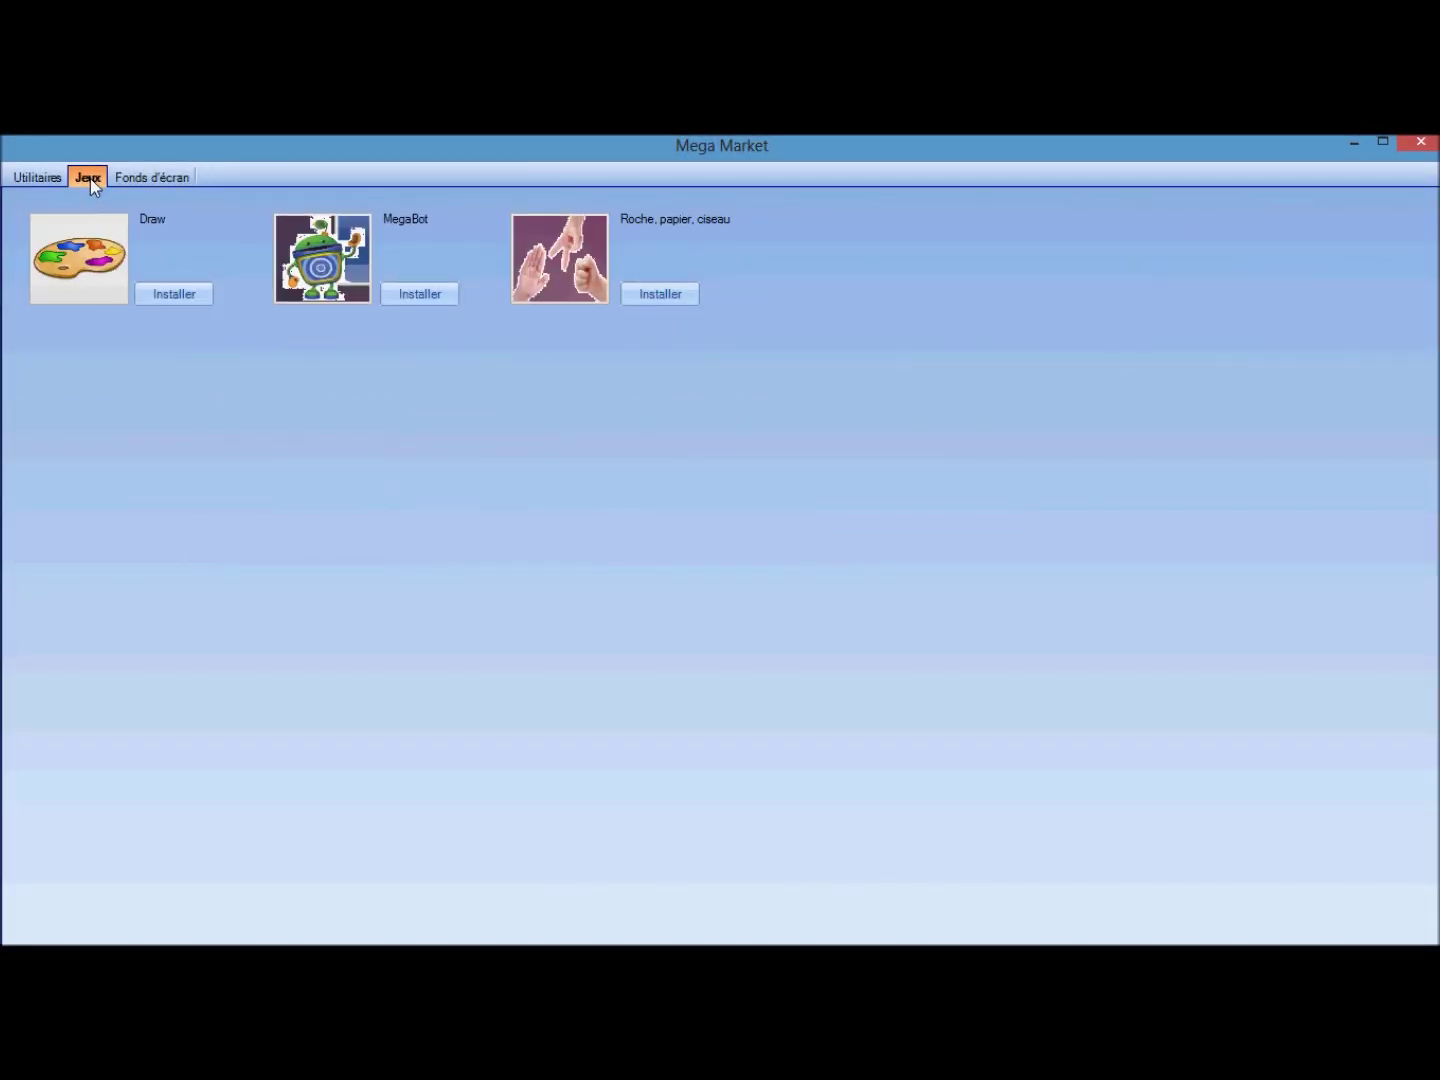
click(174, 299)
click(765, 595)
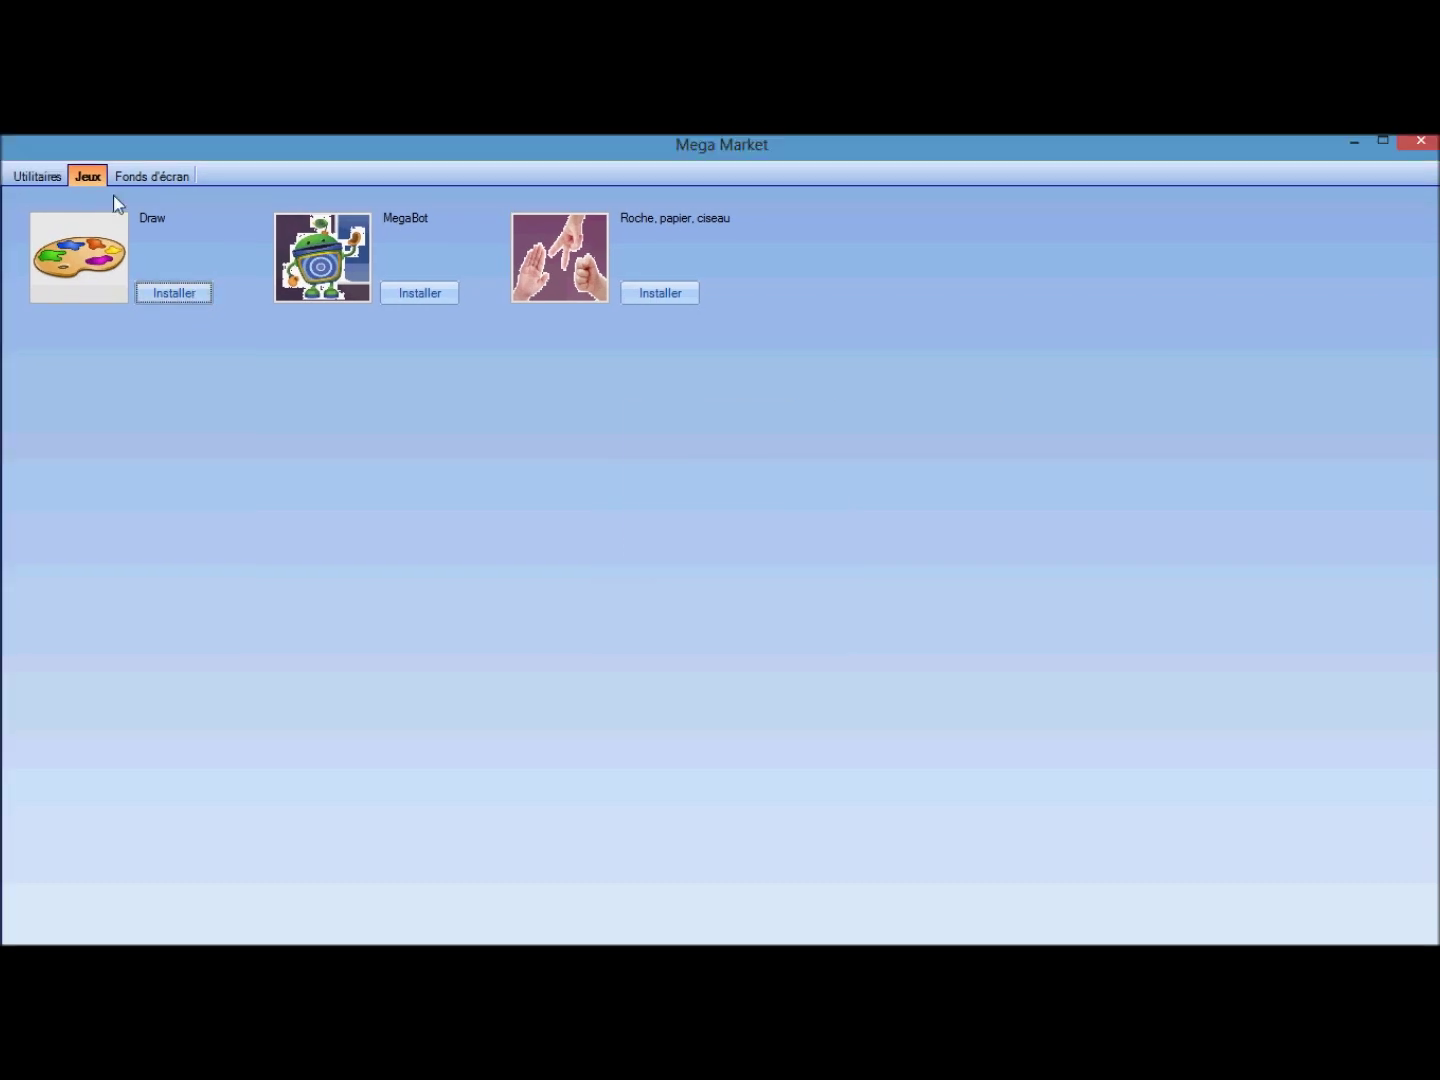
Restore the lion wallpaper, close the market, and open the Facebook app.
click(150, 177)
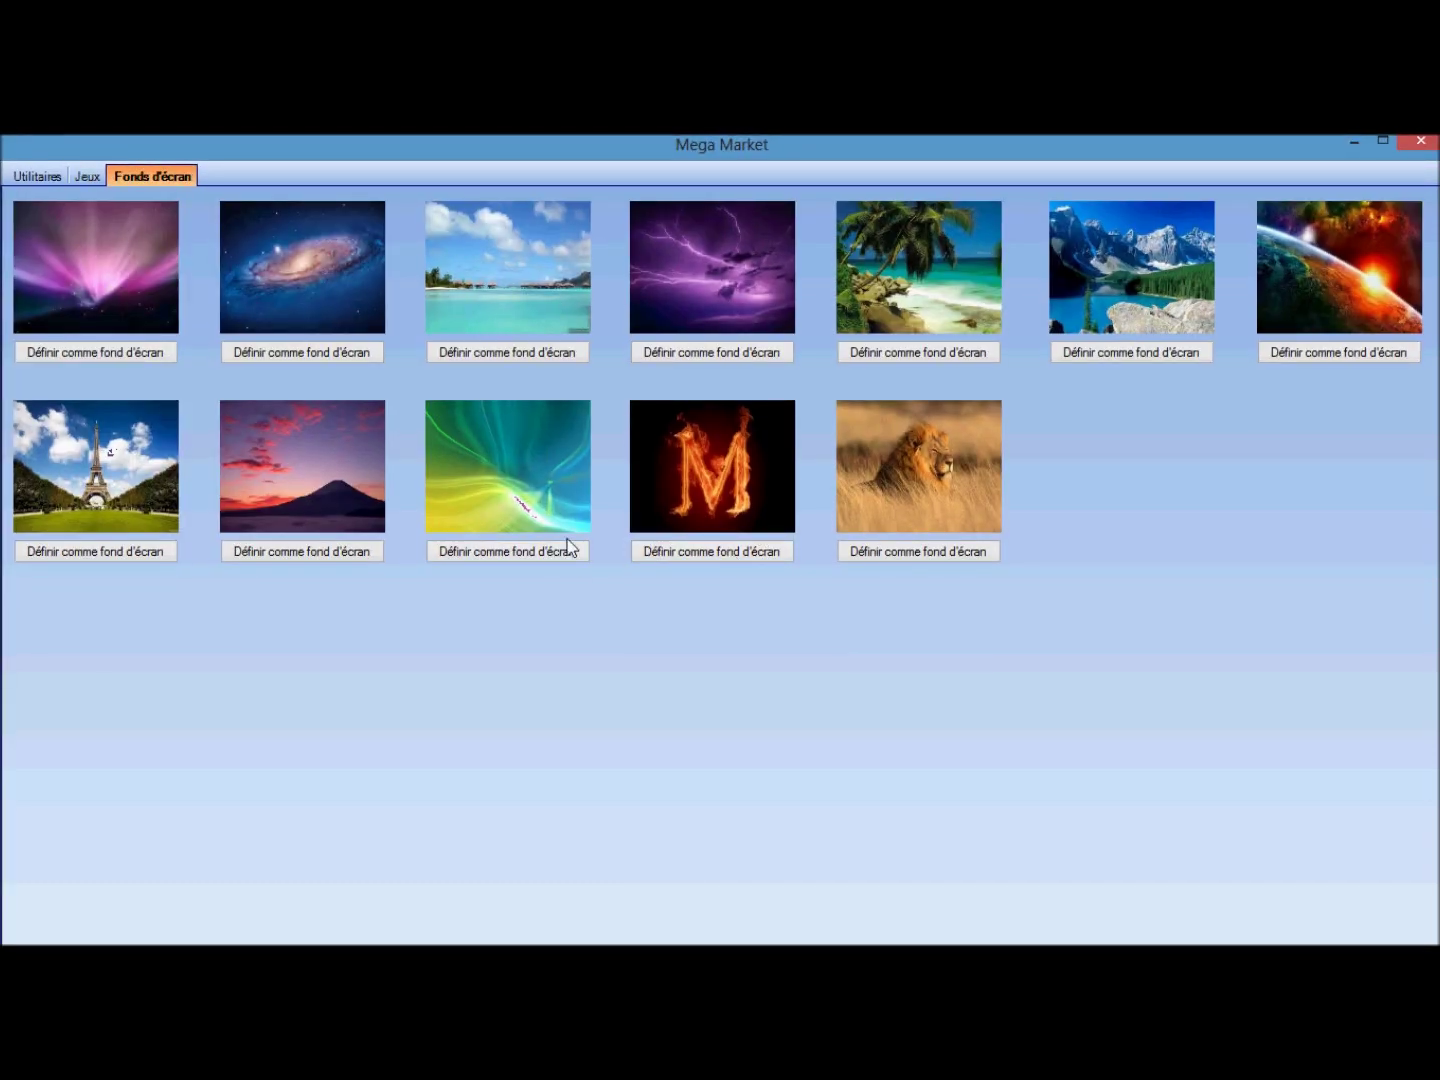
click(946, 551)
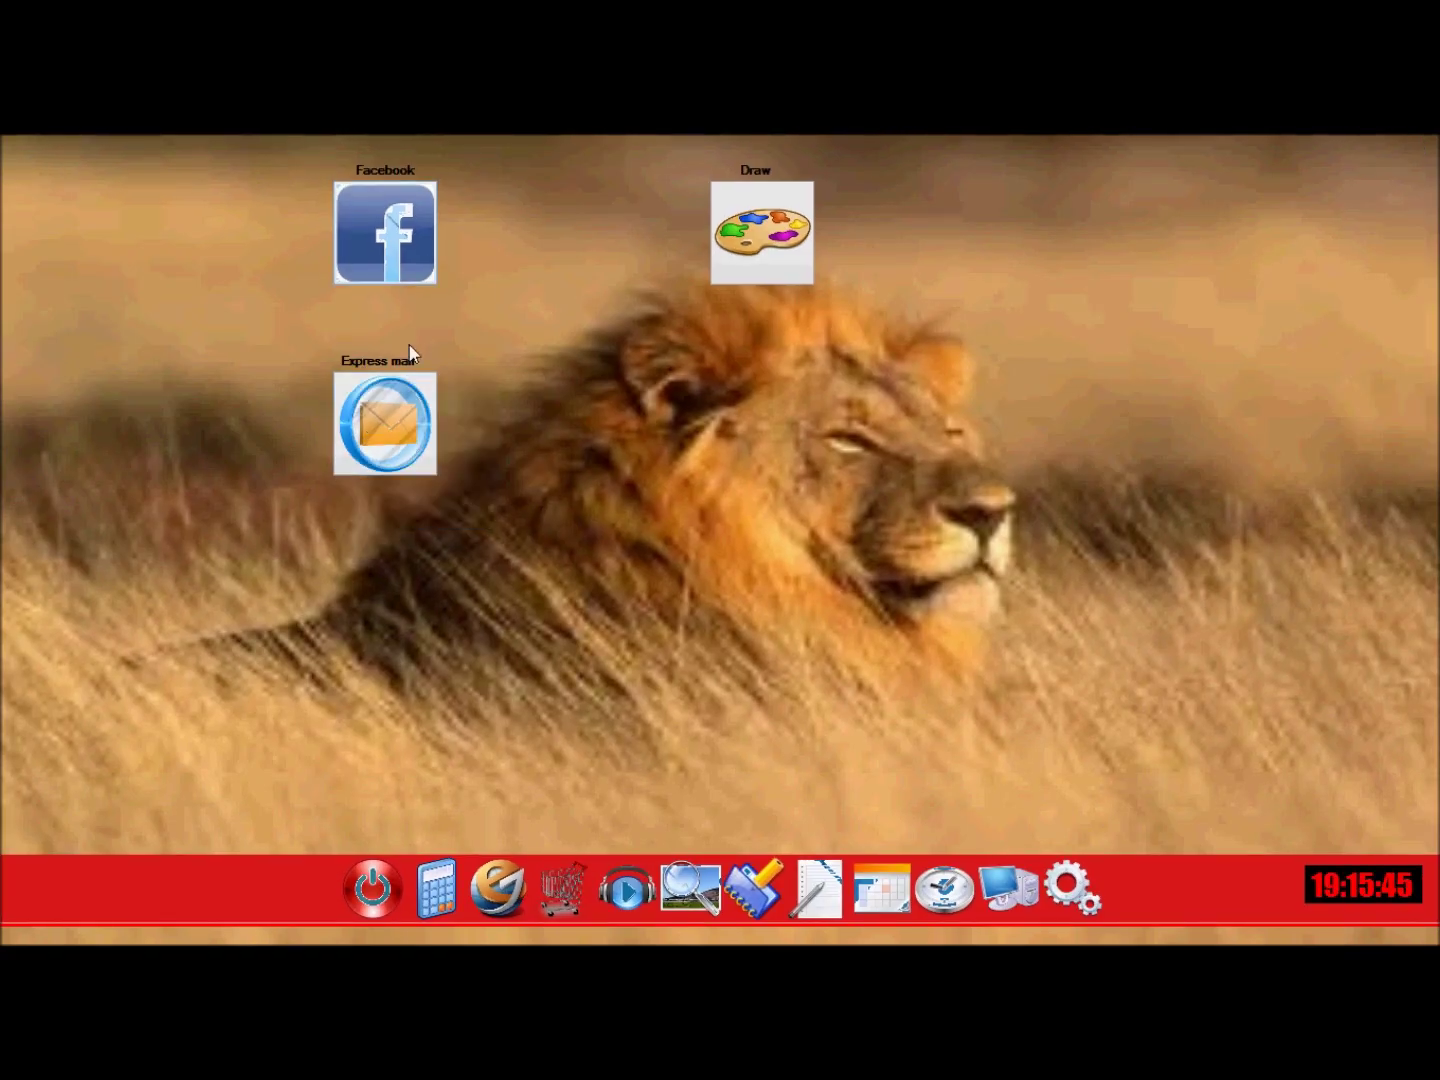
double_click(368, 242)
drag(373, 241, 508, 211)
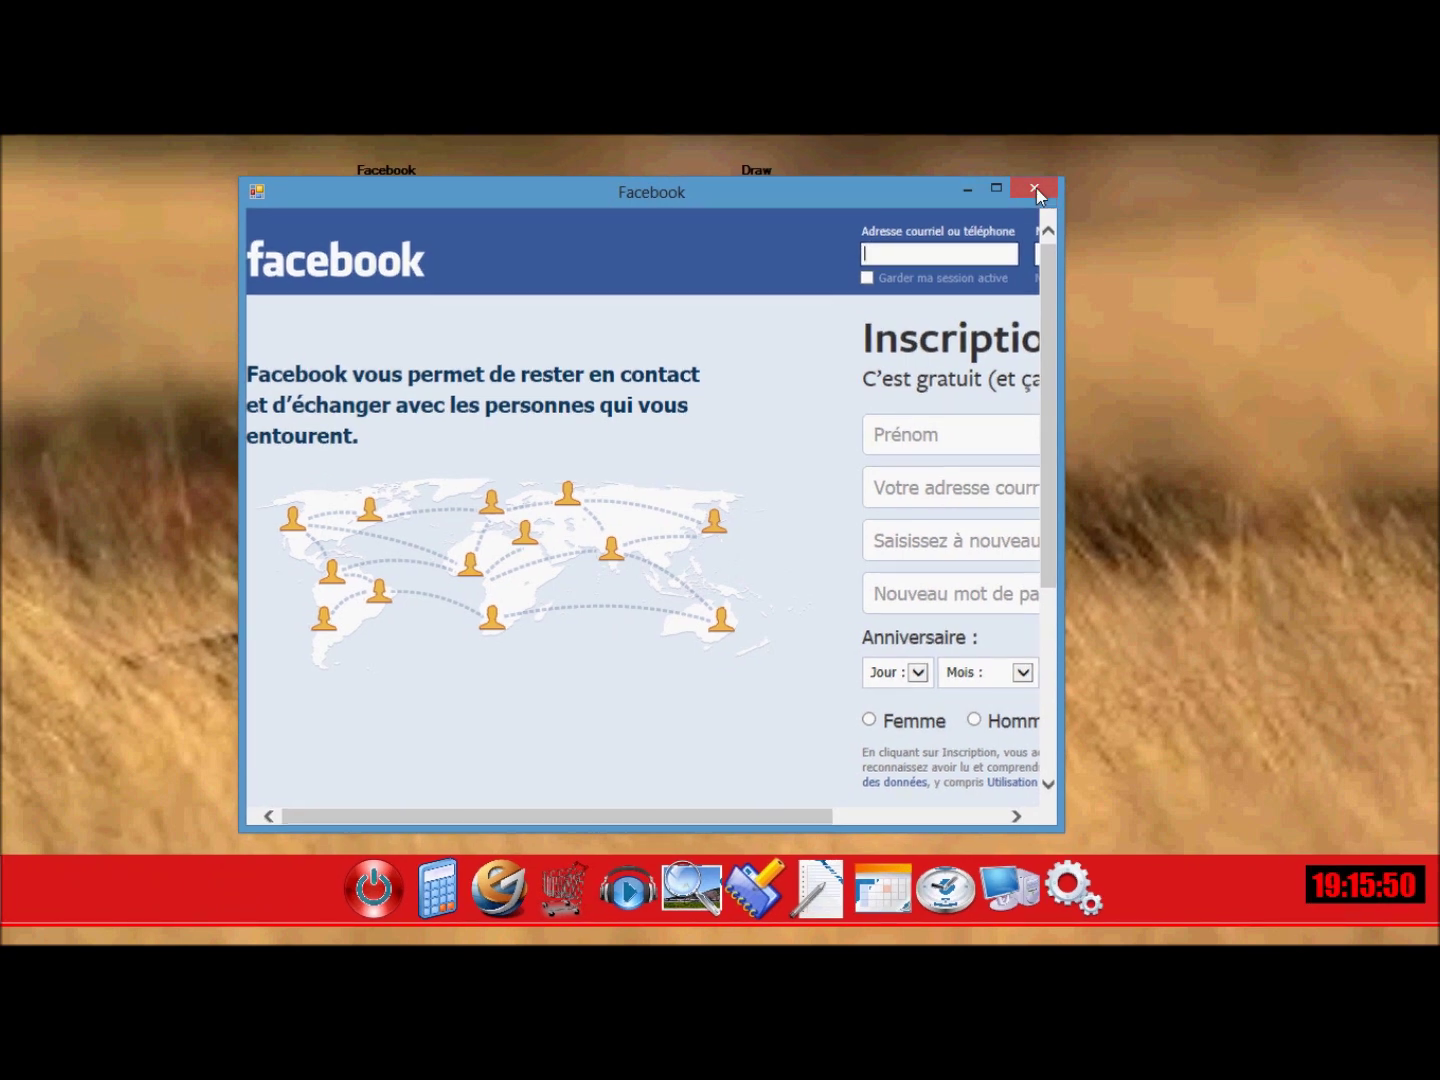
Close Facebook, paint a red freehand curve on the Draw canvas, then close Draw.
click(1036, 188)
double_click(772, 228)
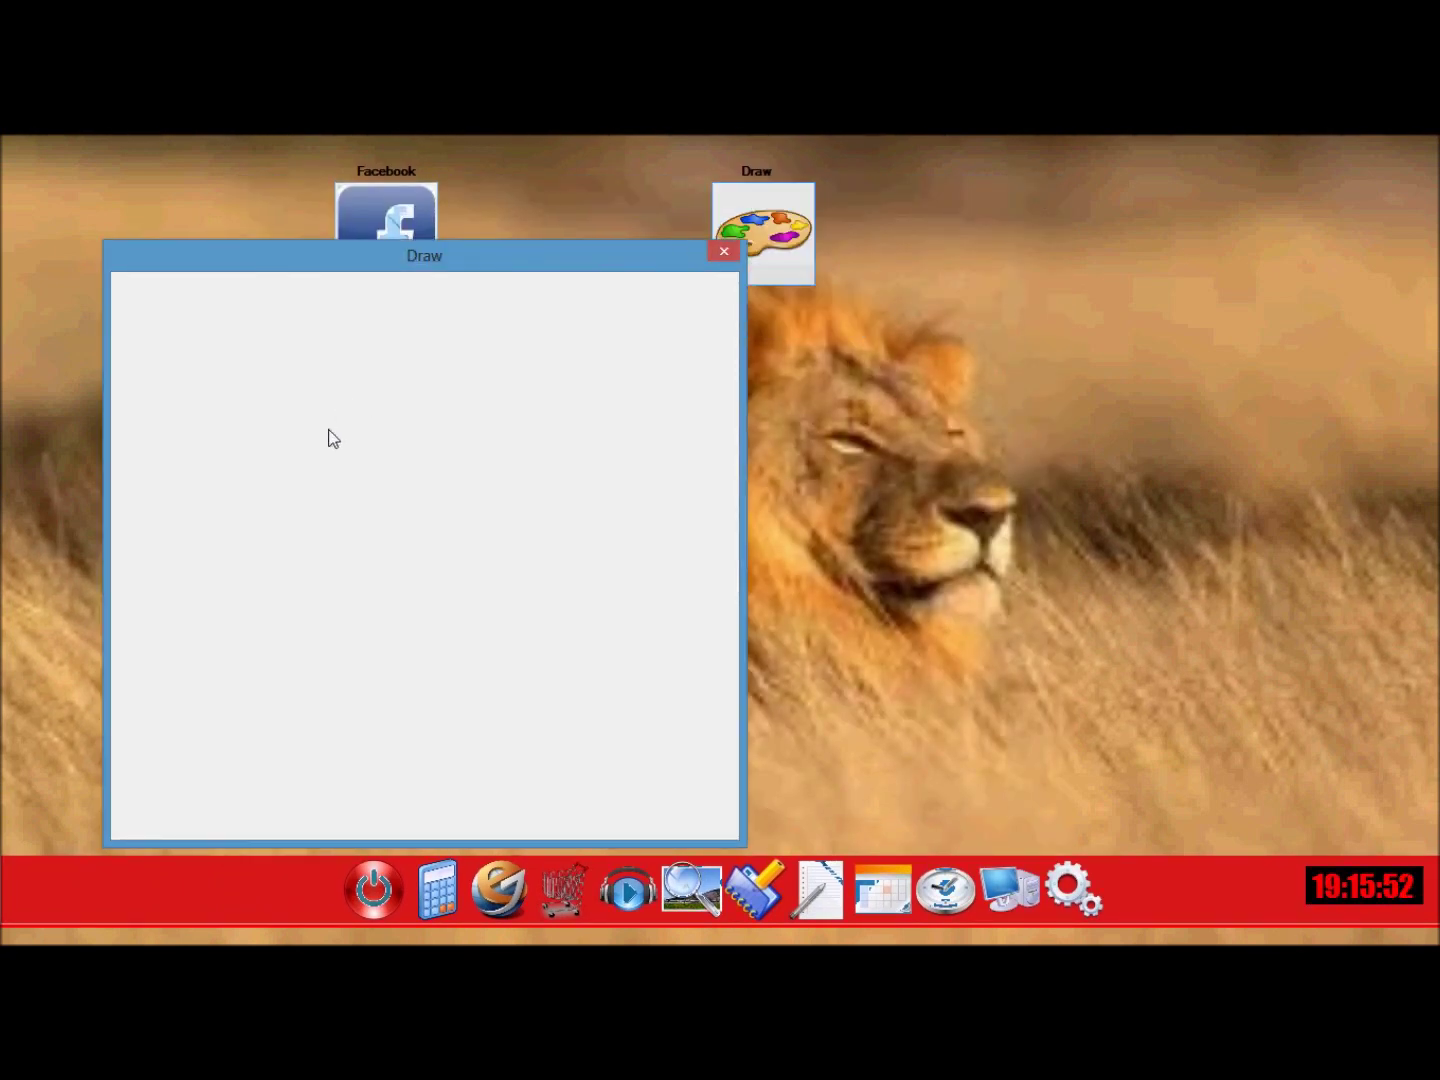
click(209, 624)
mouse_move(272, 478)
mouse_down()
mouse_move(356, 528)
mouse_move(356, 560)
mouse_move(473, 627)
mouse_move(756, 385)
mouse_move(757, 323)
mouse_move(718, 267)
mouse_up()
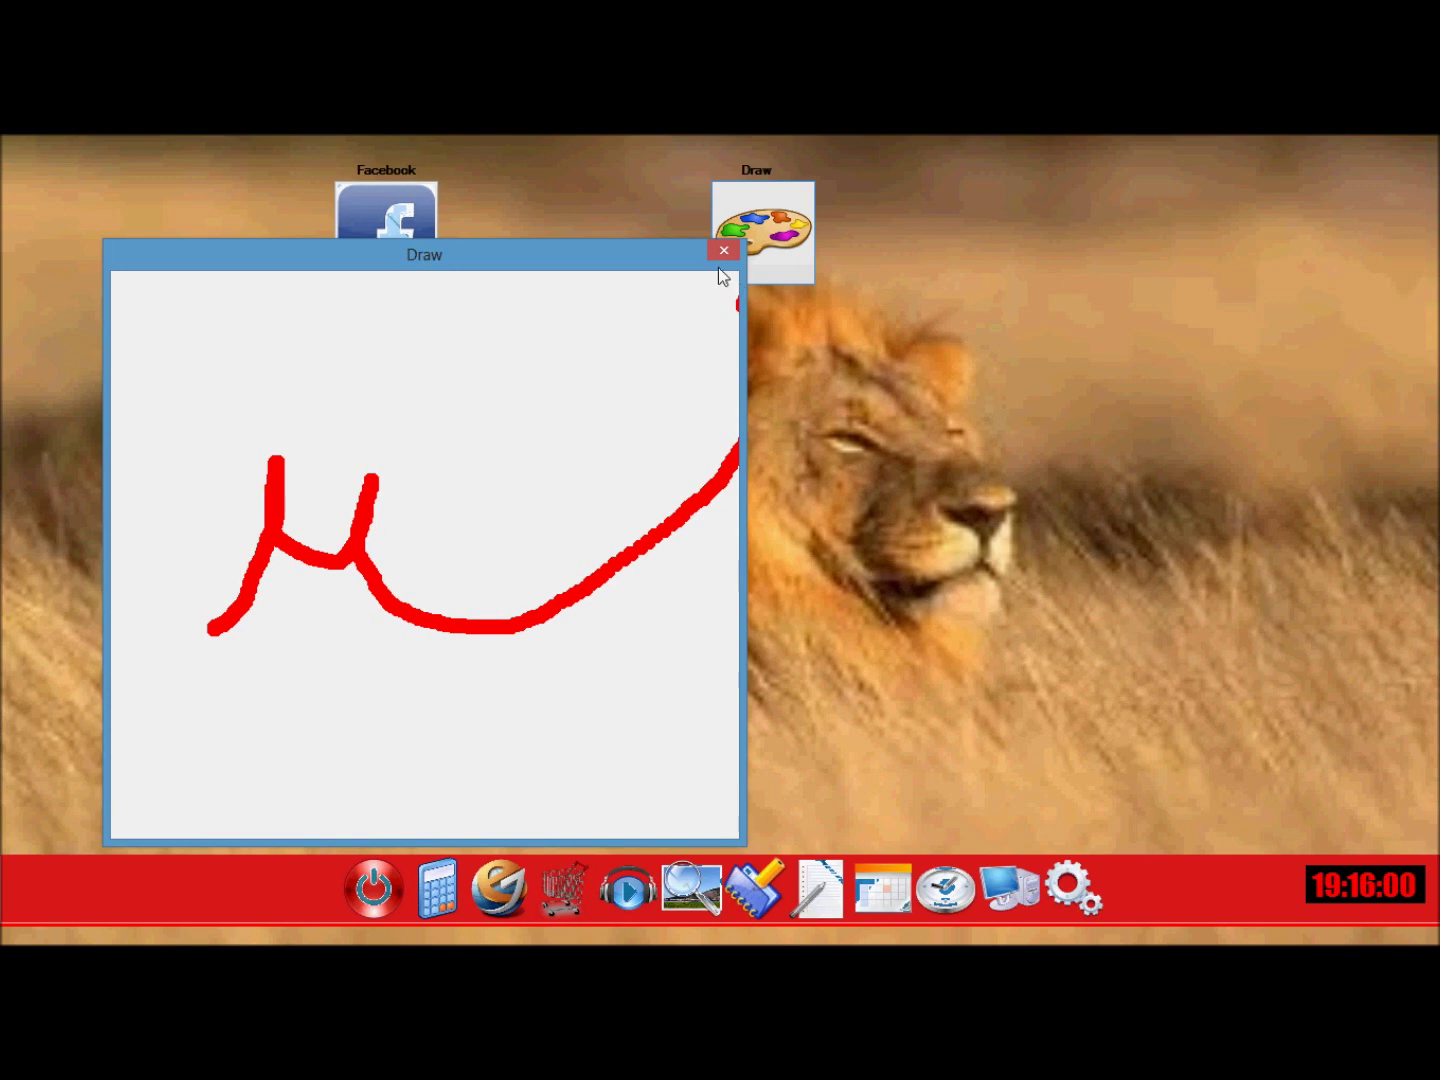
drag(572, 254, 821, 223)
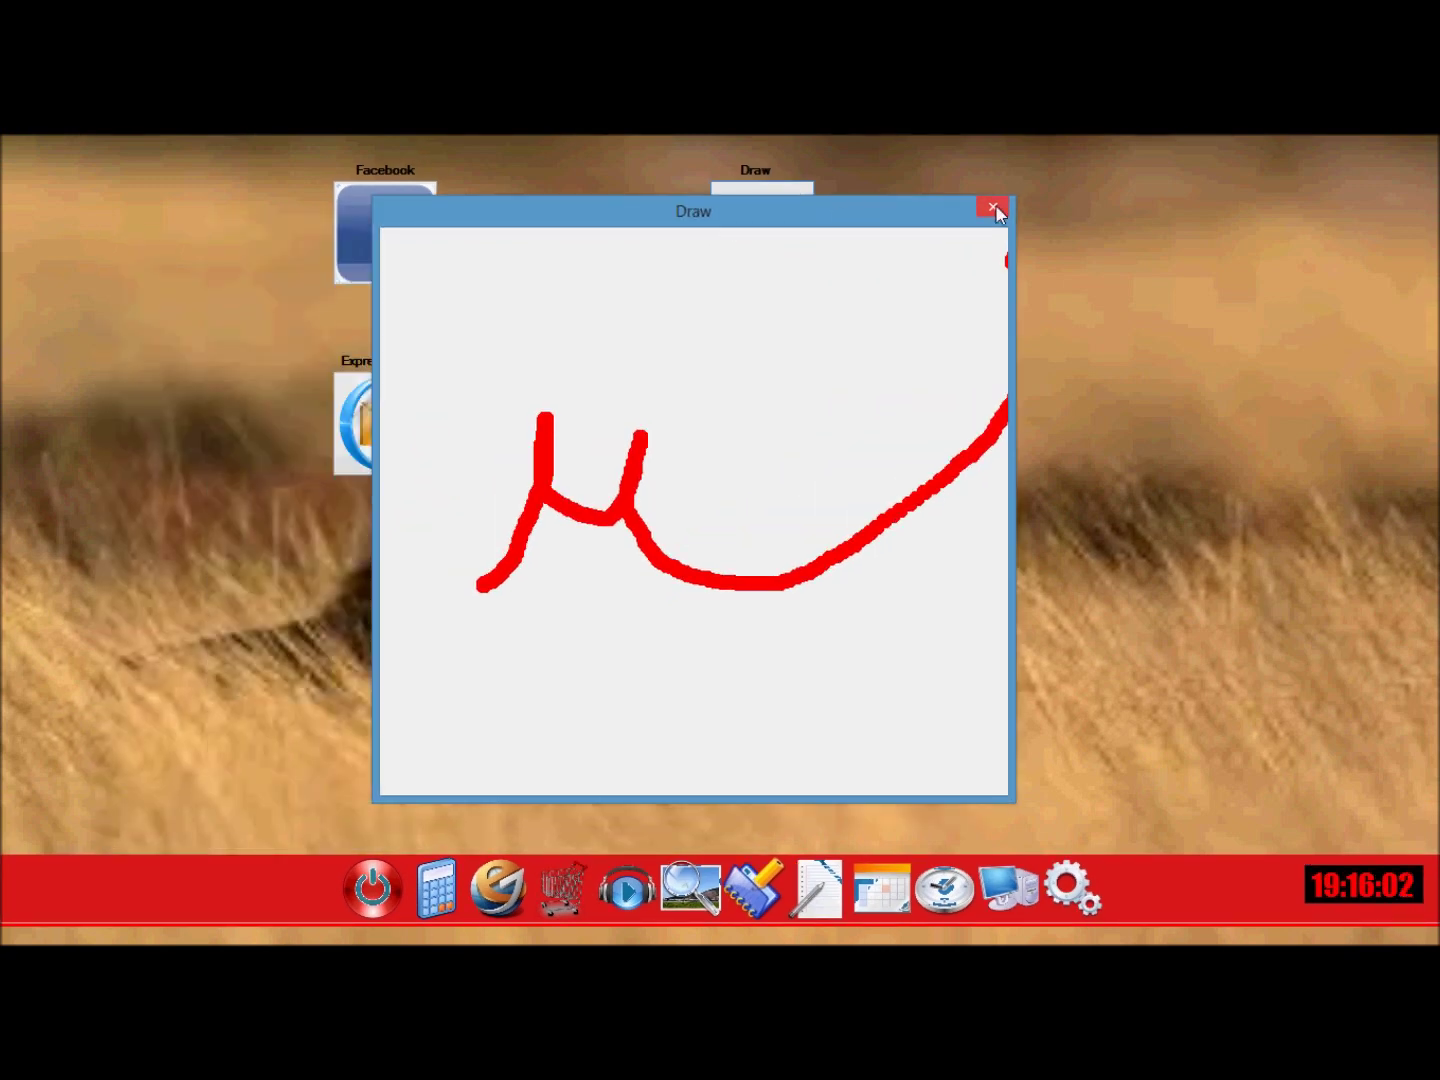
click(993, 209)
Sign in to Express mail with the account e-mail and password, then close the compose window.
double_click(391, 462)
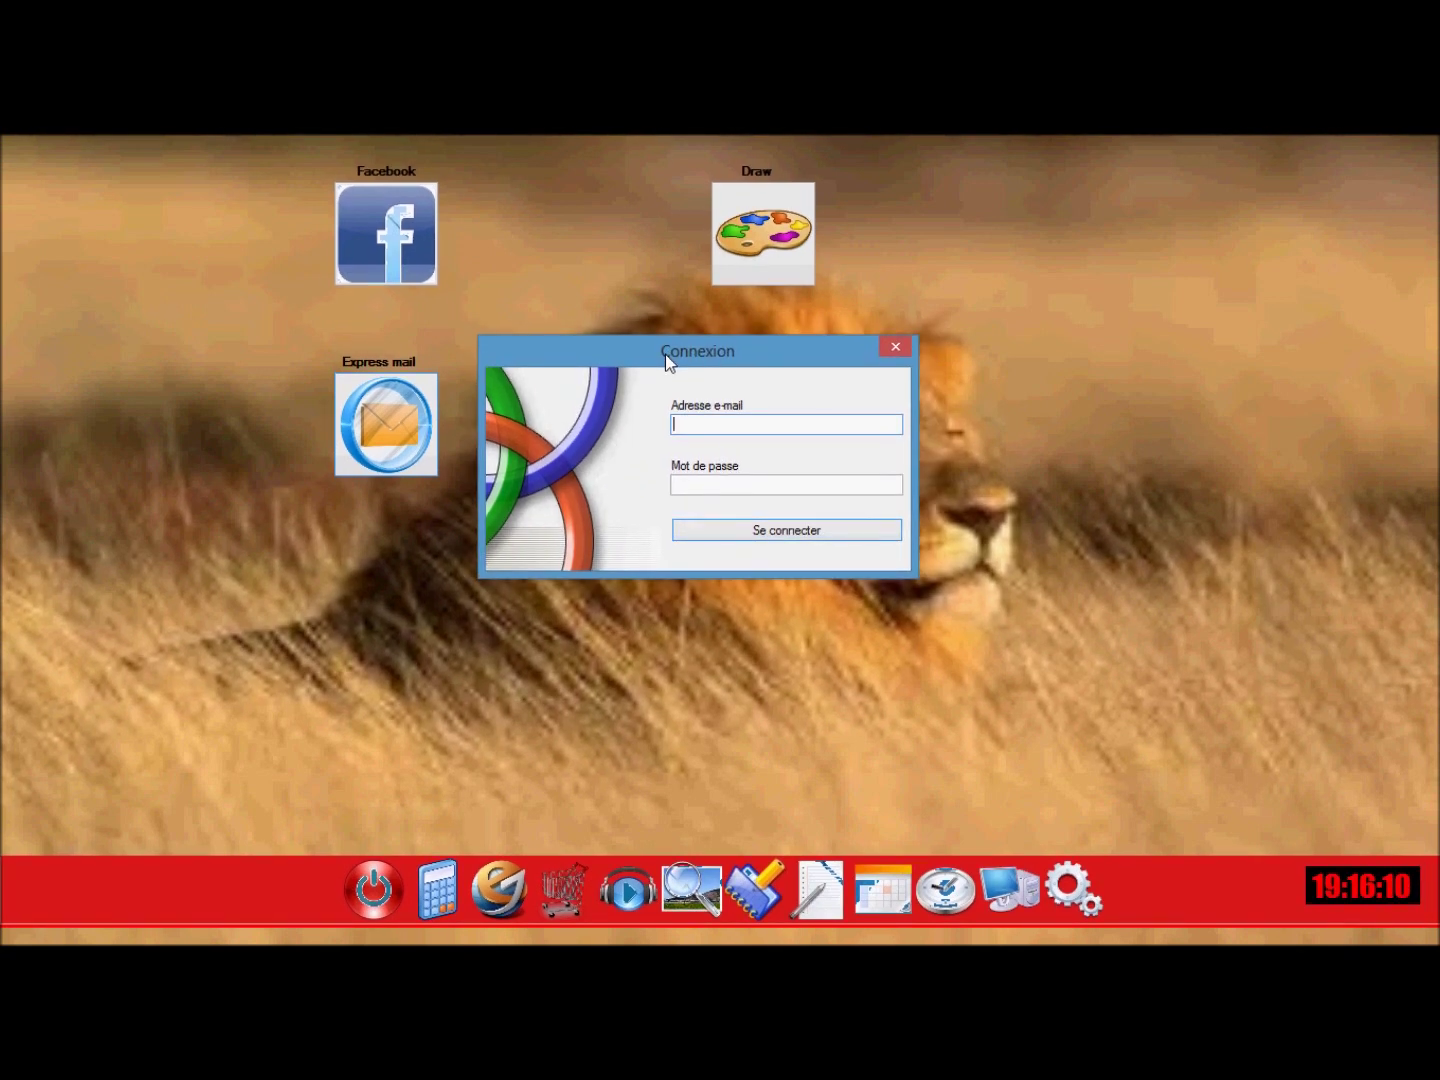
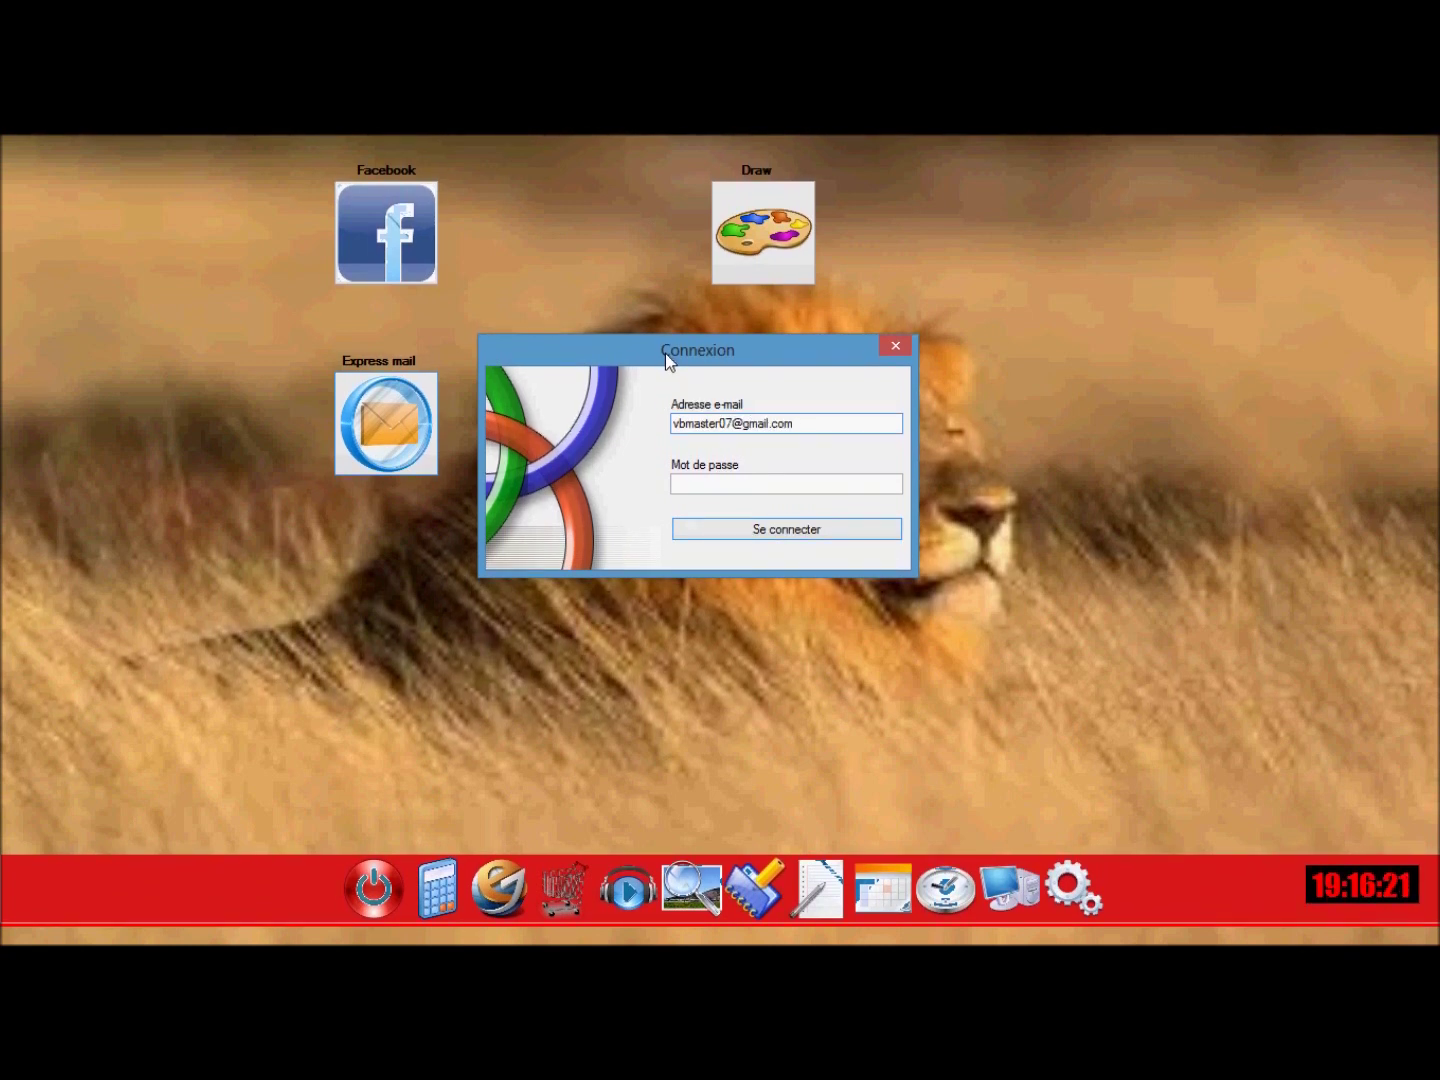
key(Tab)
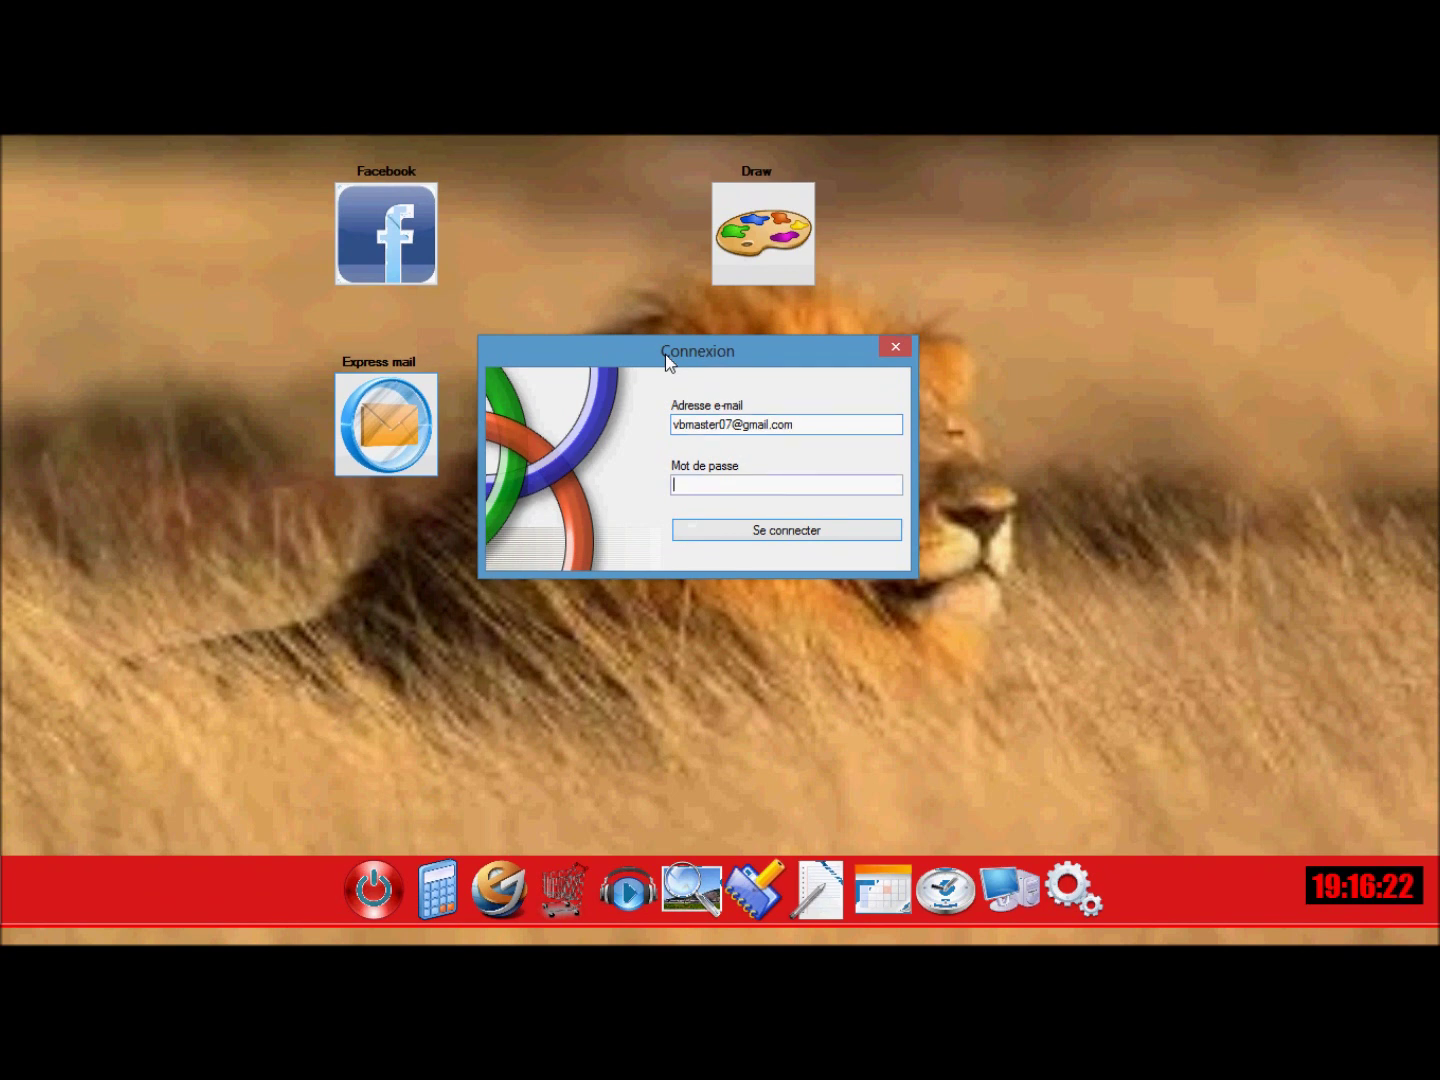
text(****)
key(BackSpace)
key(BackSpace)
text(*******)
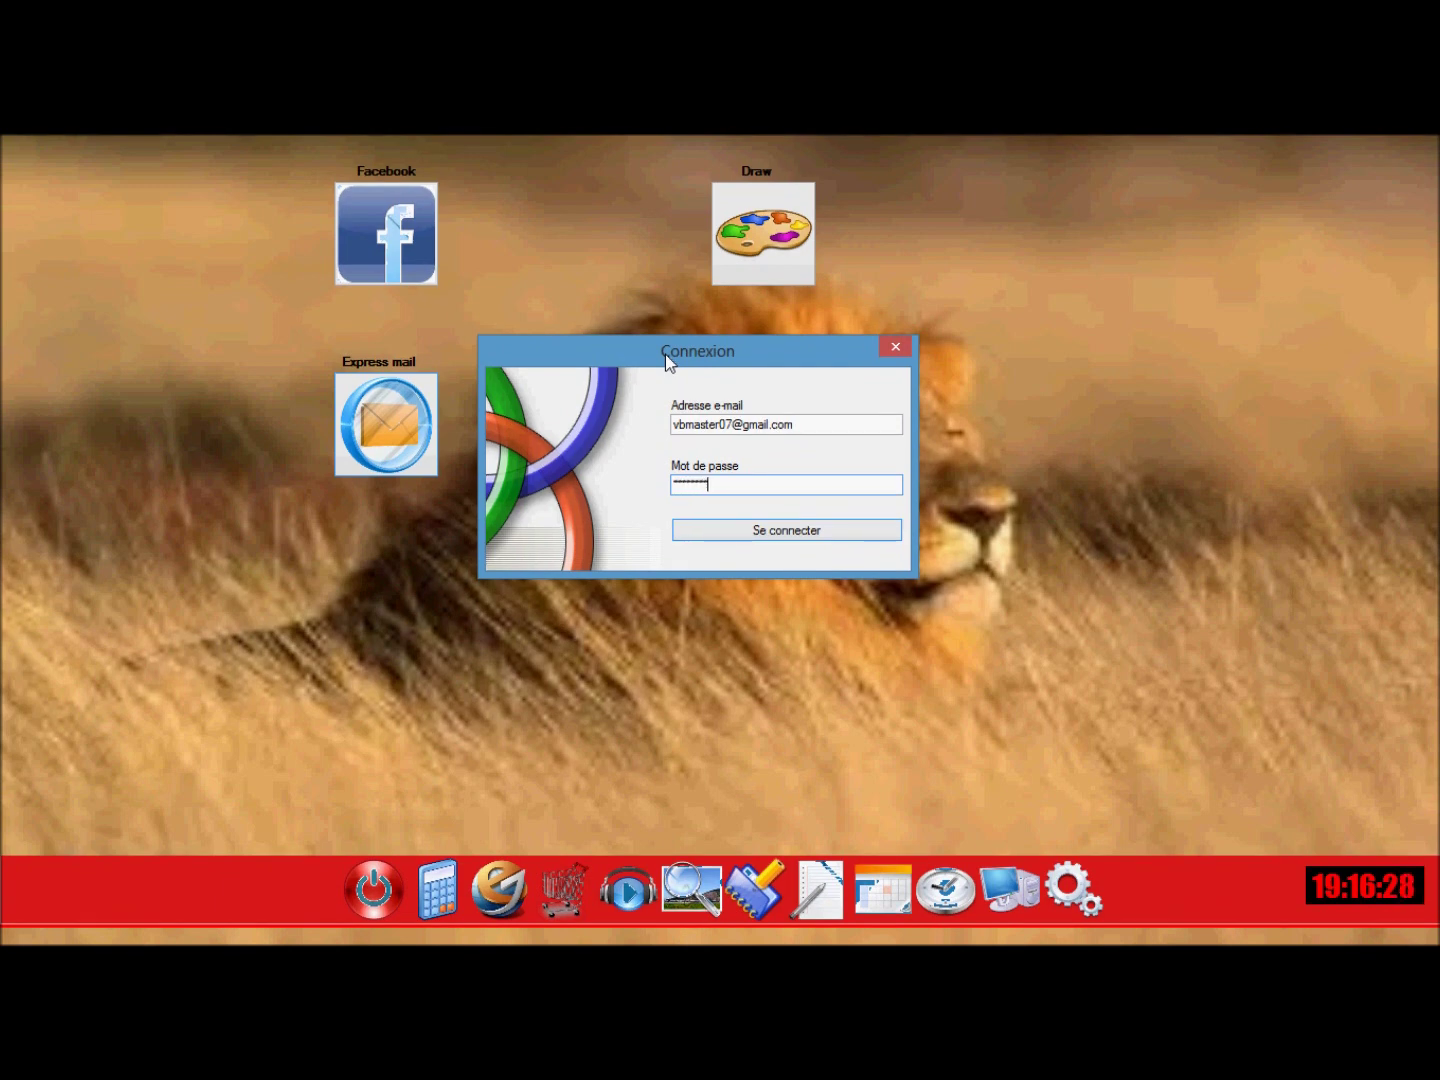
click(779, 540)
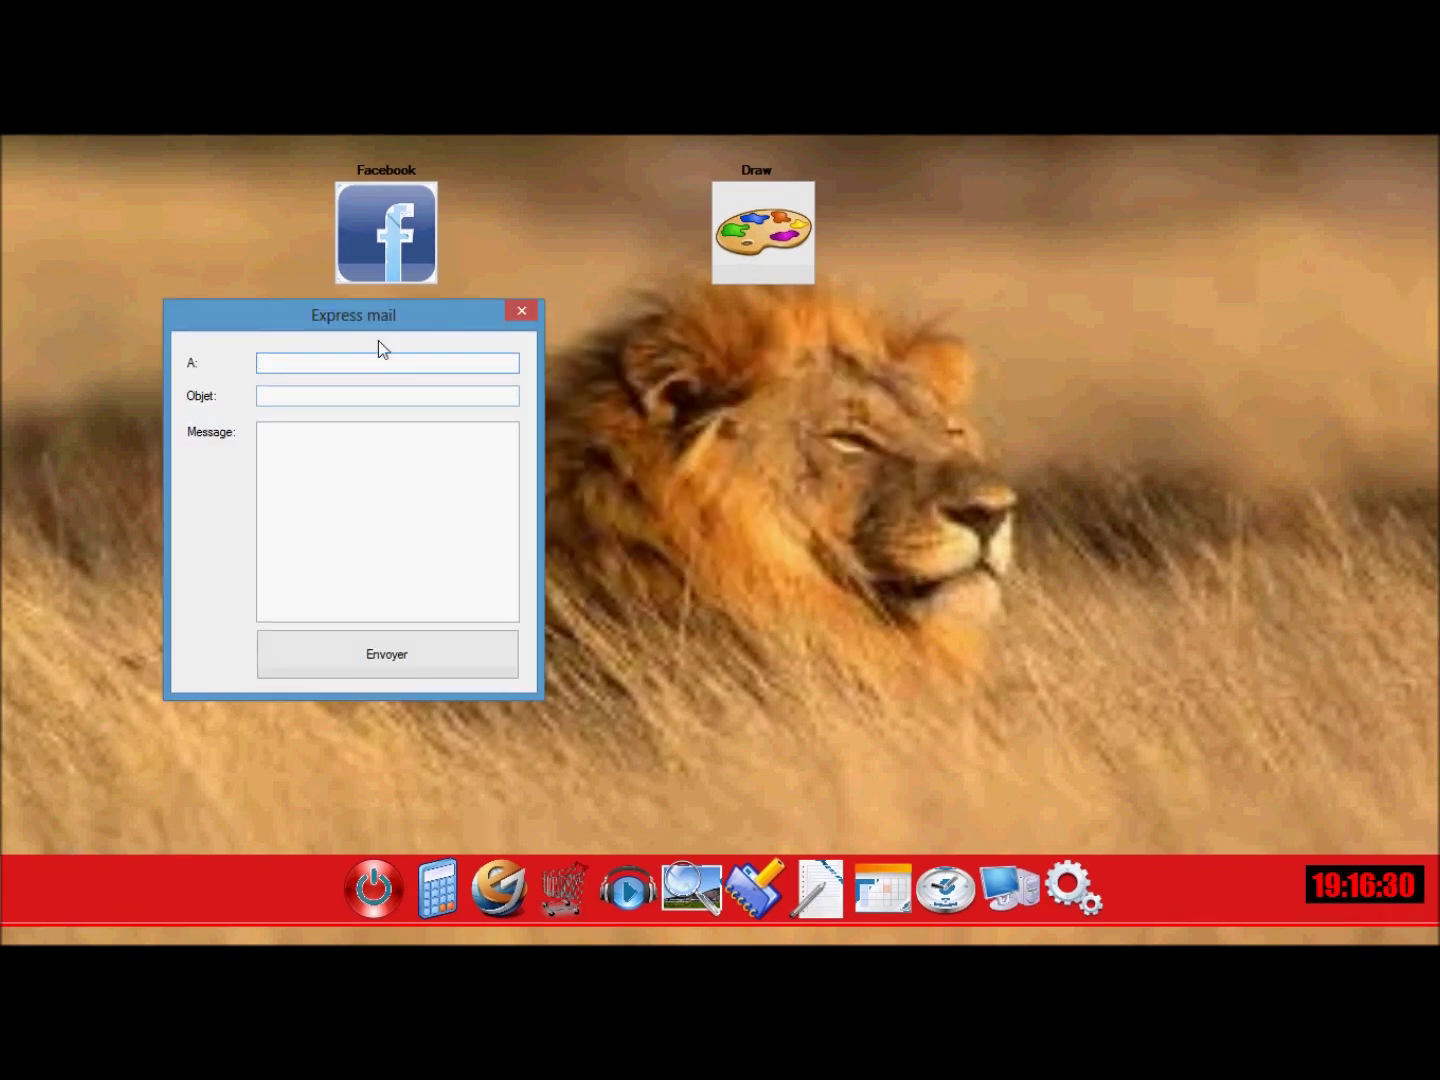
drag(341, 321, 657, 344)
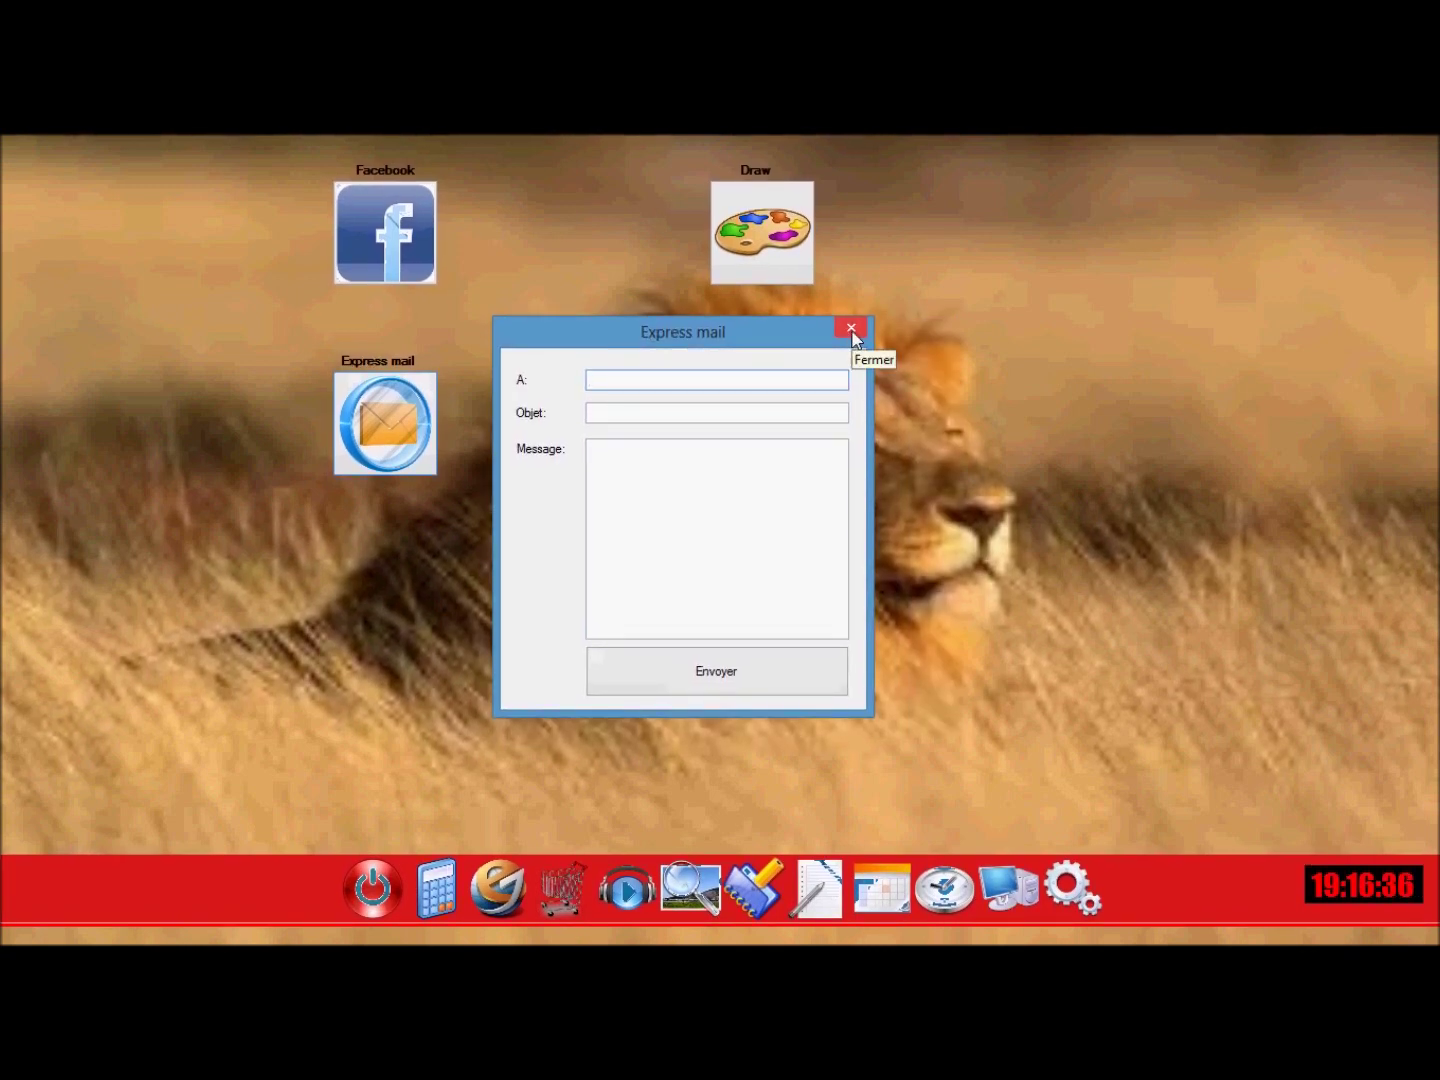
click(851, 330)
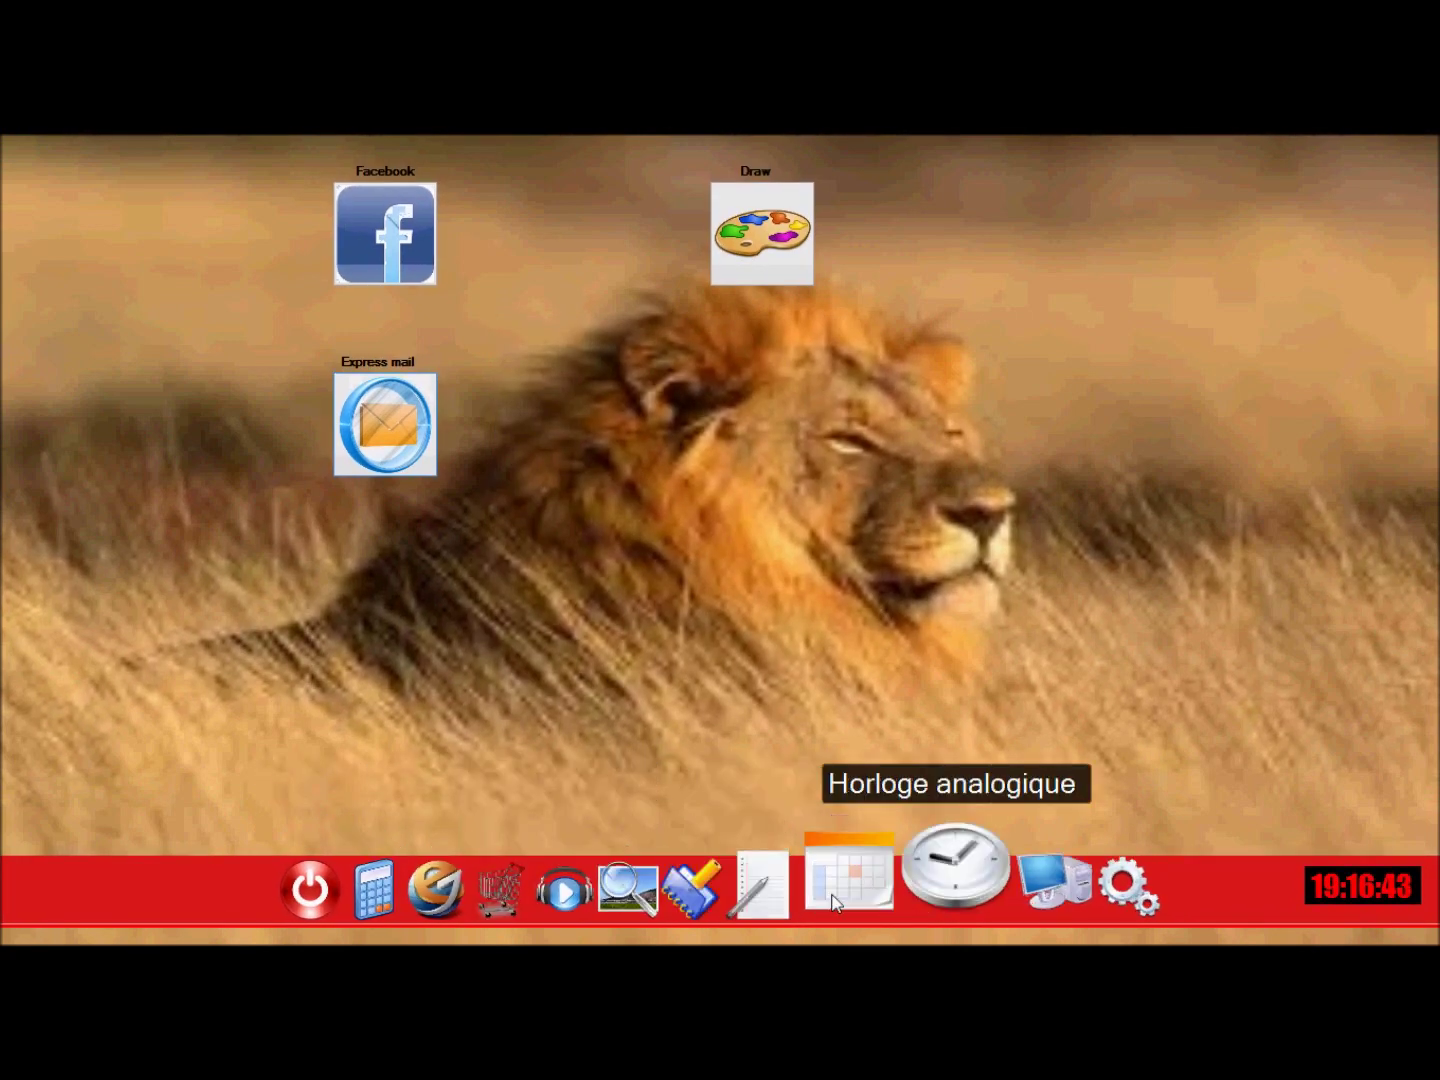
Remove Facebook via Programmes et applications in the Mega OS settings and apply.
click(1062, 877)
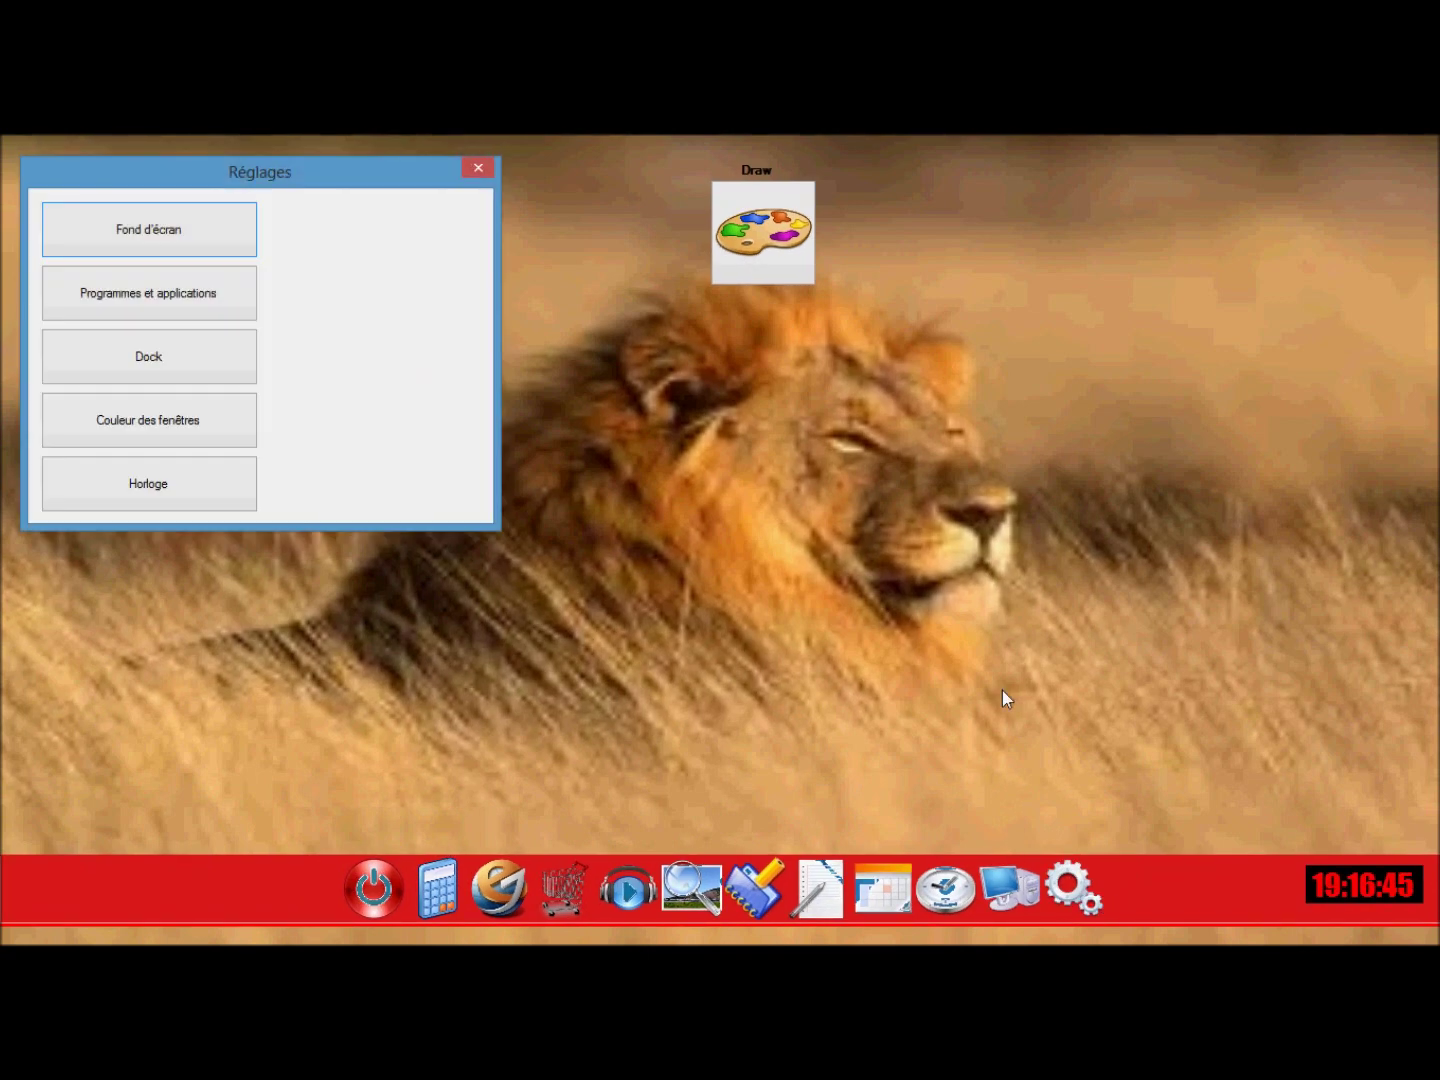
click(155, 302)
drag(132, 206, 391, 273)
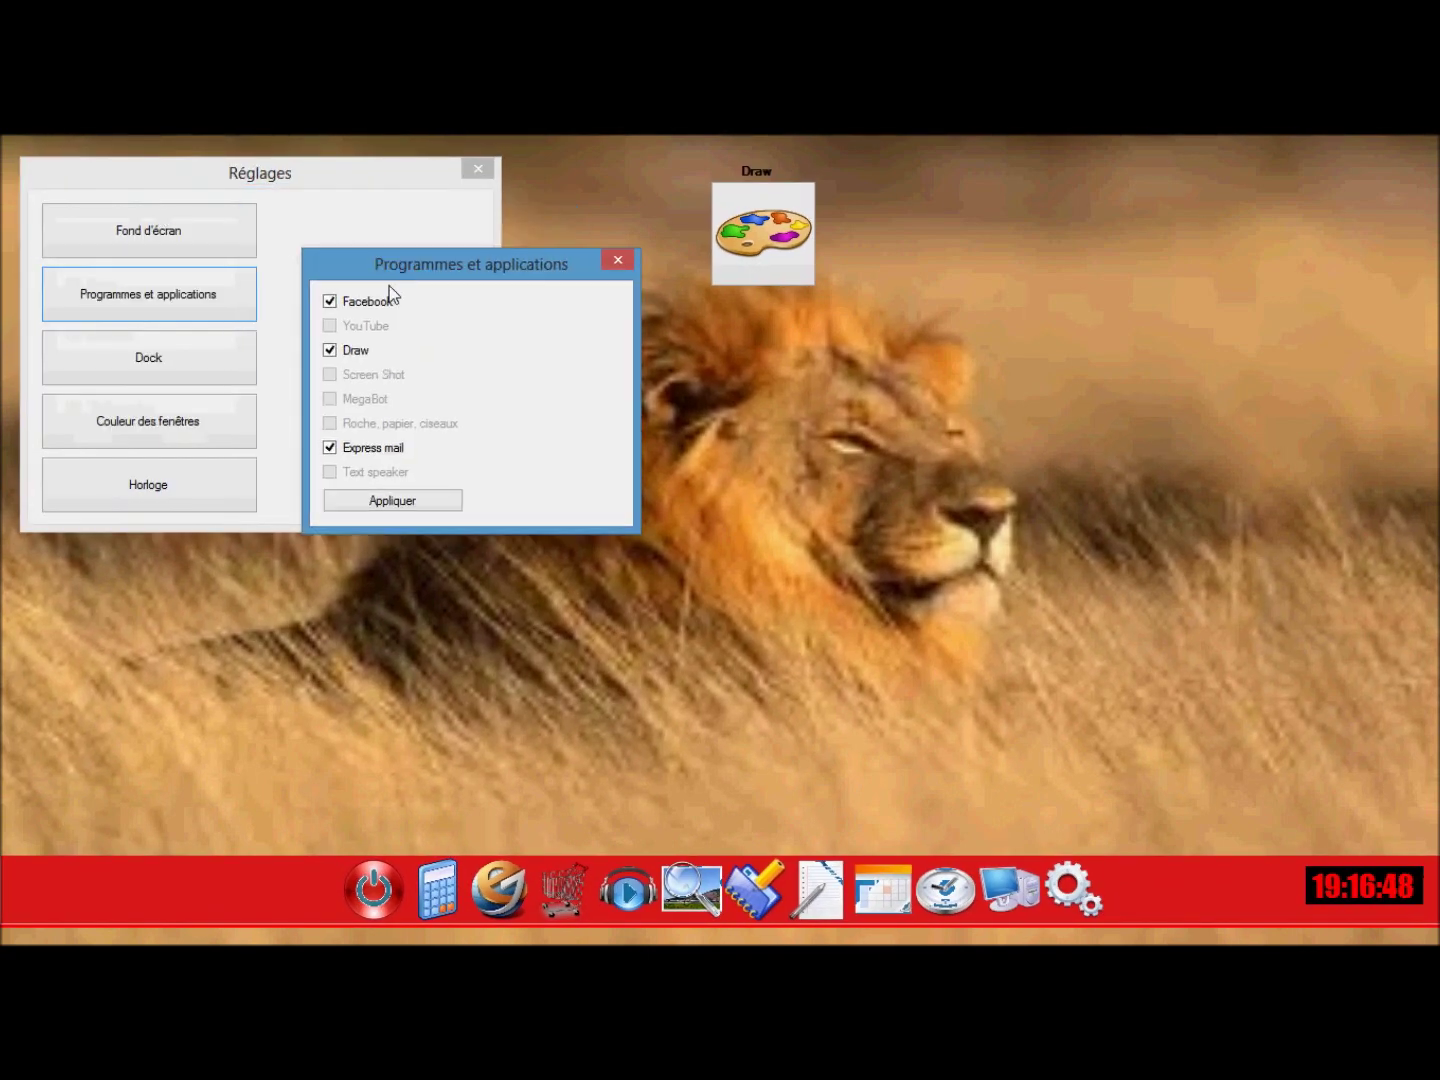
click(331, 301)
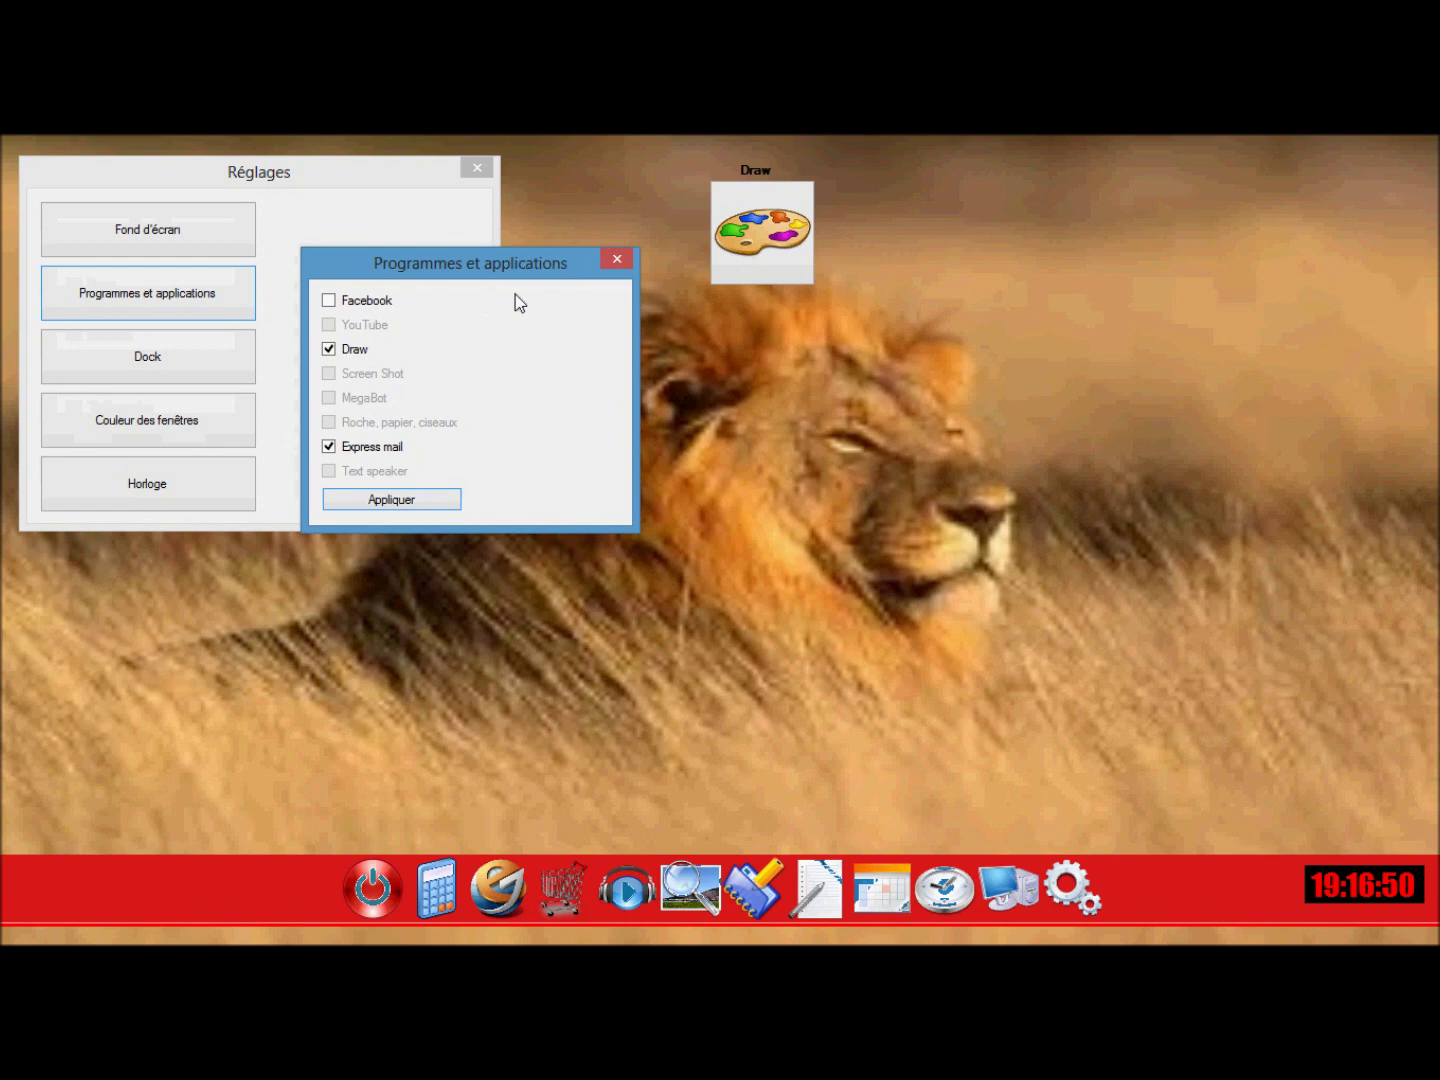
click(617, 259)
click(478, 168)
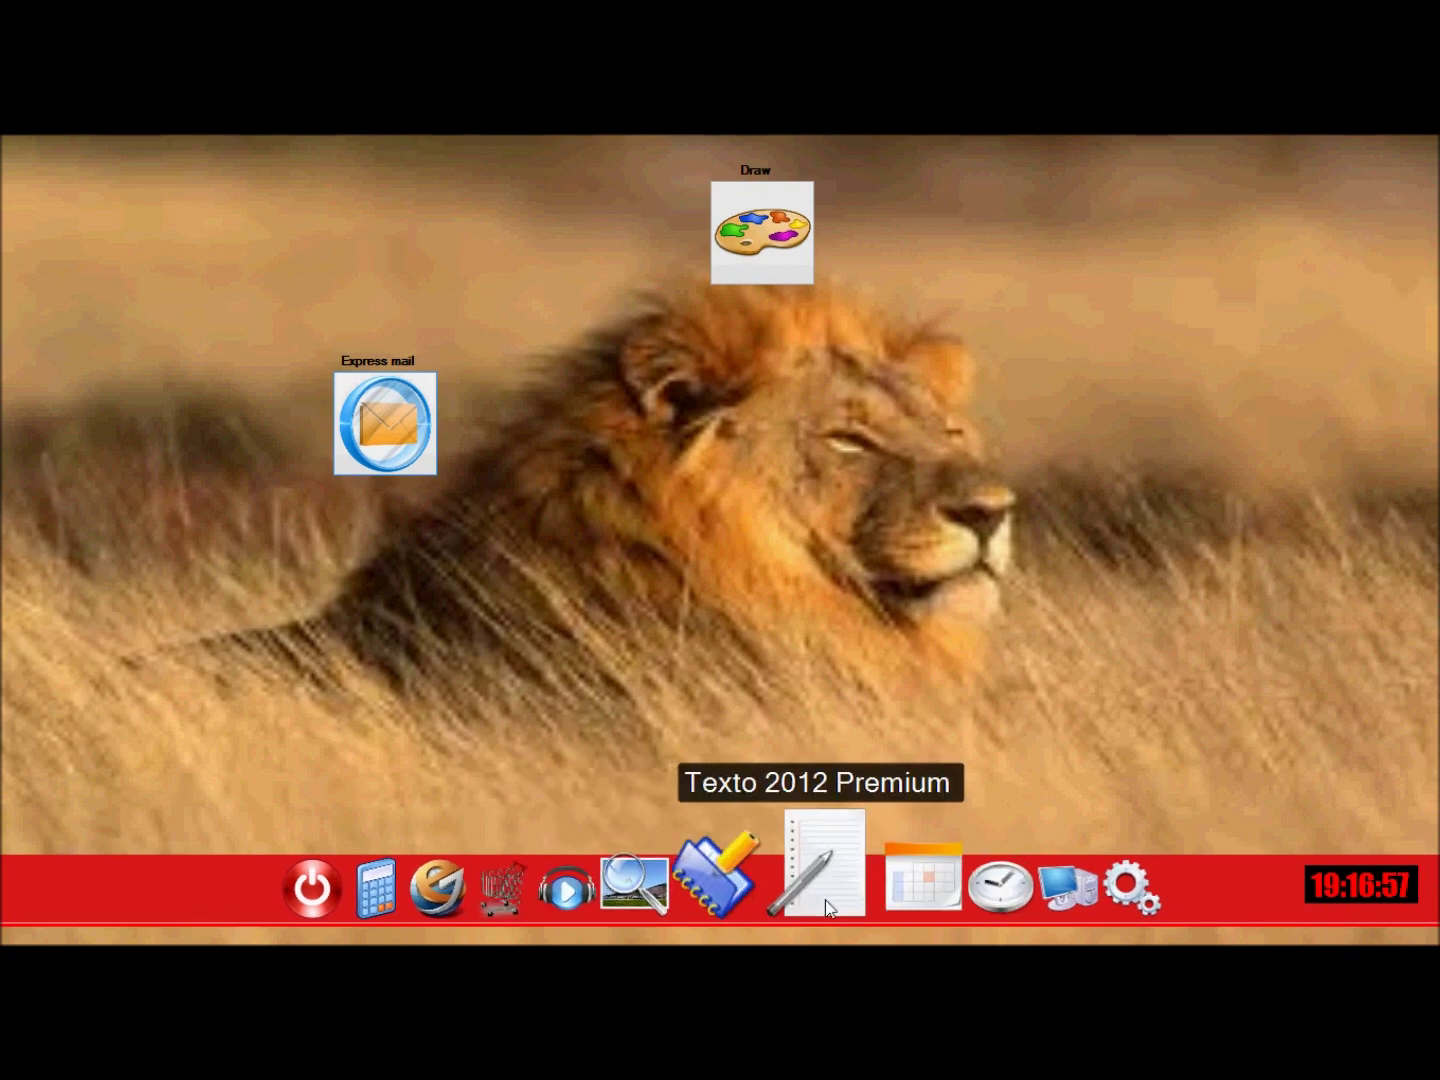
Open Texto 2012 and set the font size to 18.
click(822, 880)
drag(411, 140, 671, 273)
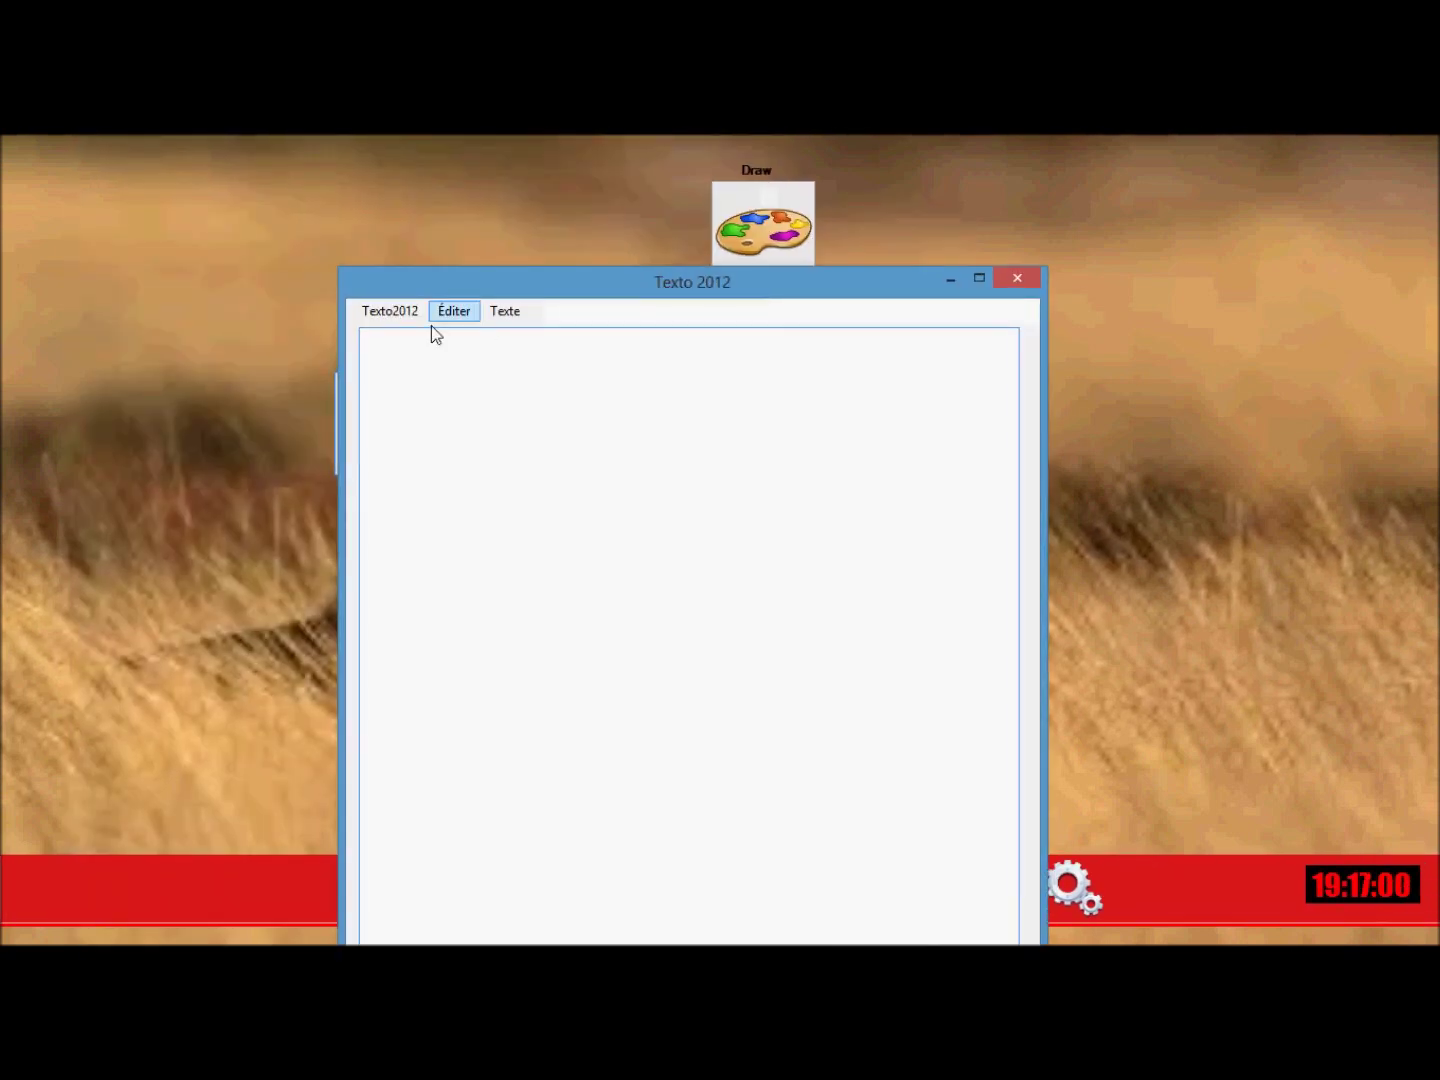
click(505, 312)
click(570, 336)
scroll(840, 395, down, 1)
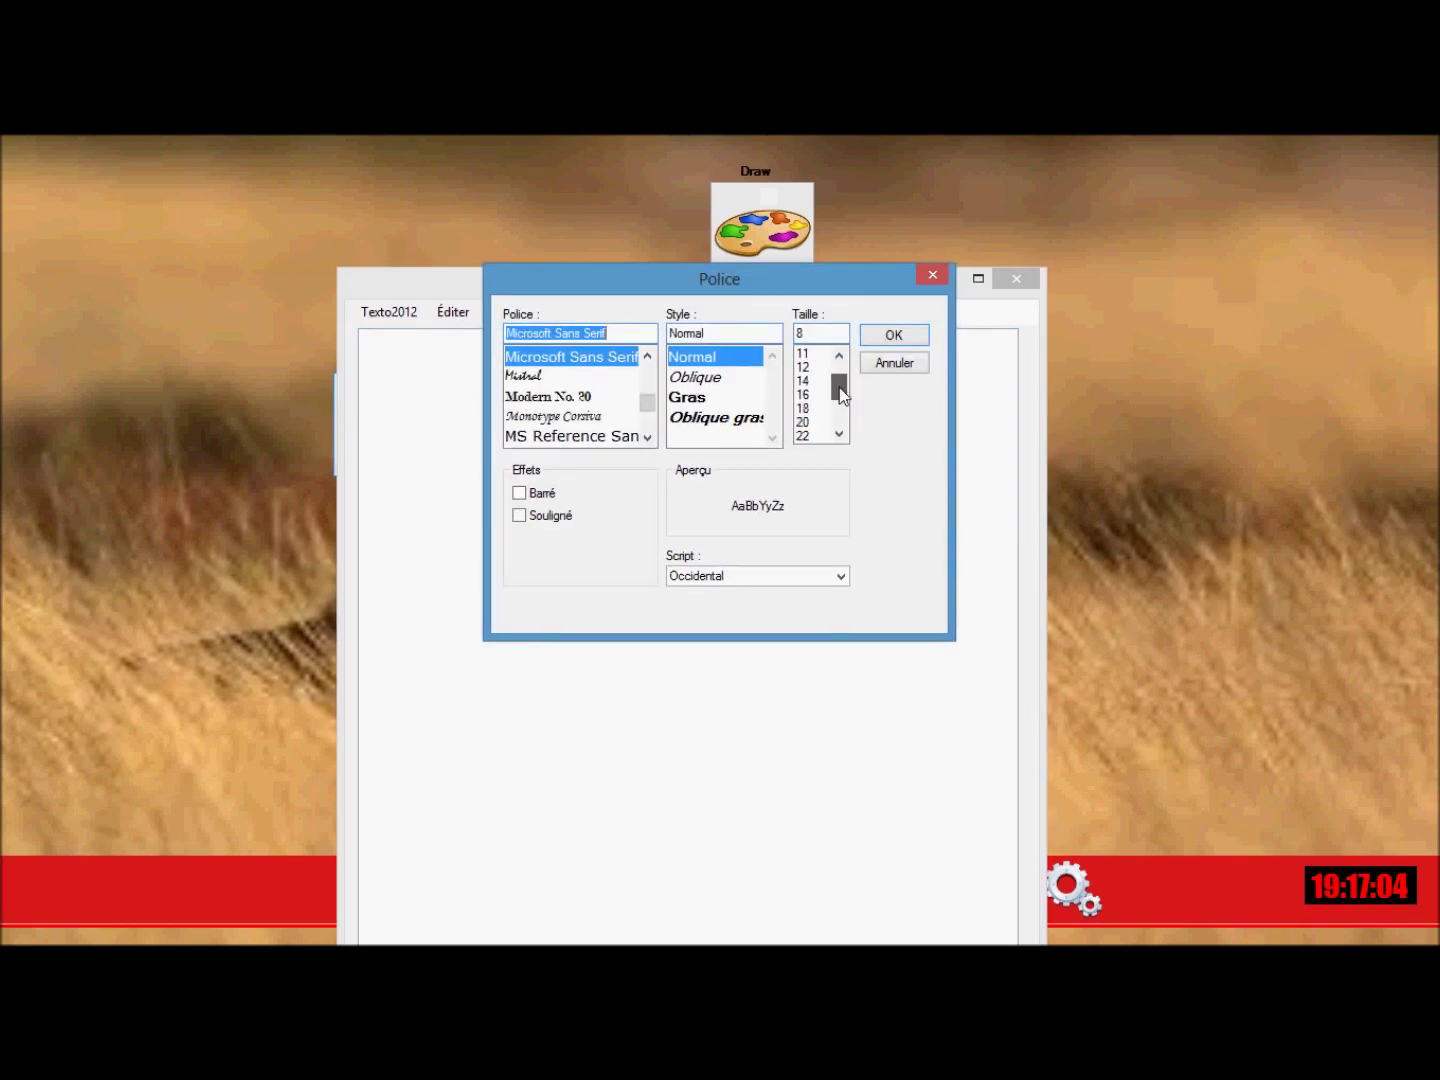
click(826, 406)
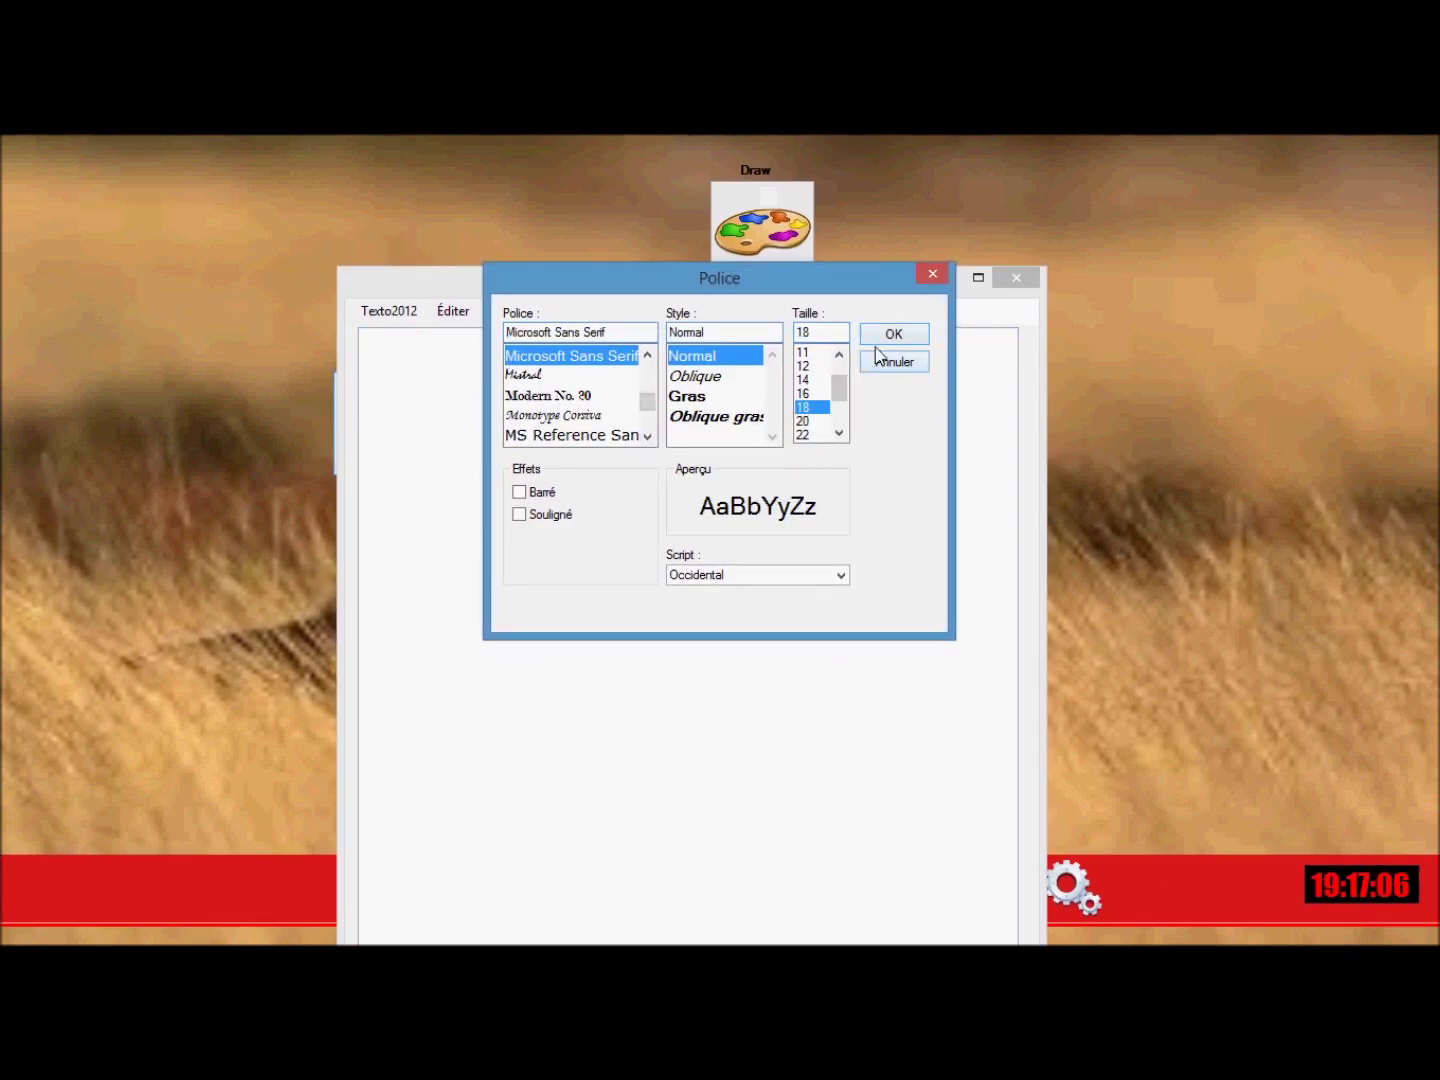
click(880, 337)
Make the text colour Bleu marine and the page background Rouge.
click(504, 311)
mouse_move(619, 368)
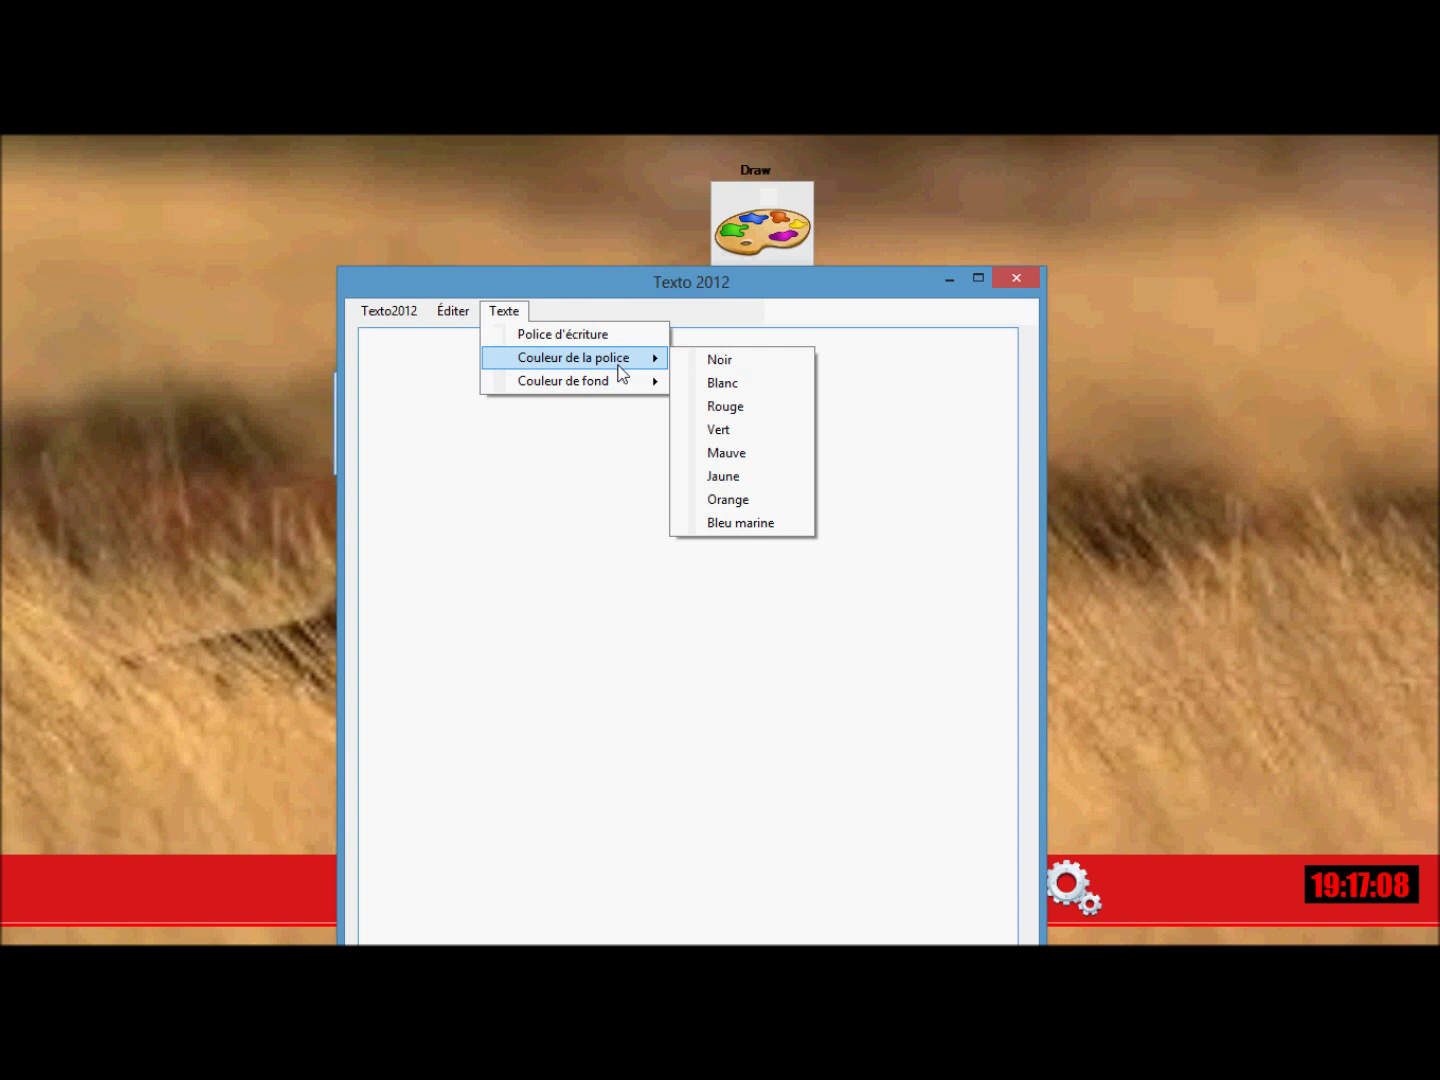
click(779, 524)
click(504, 312)
mouse_move(589, 383)
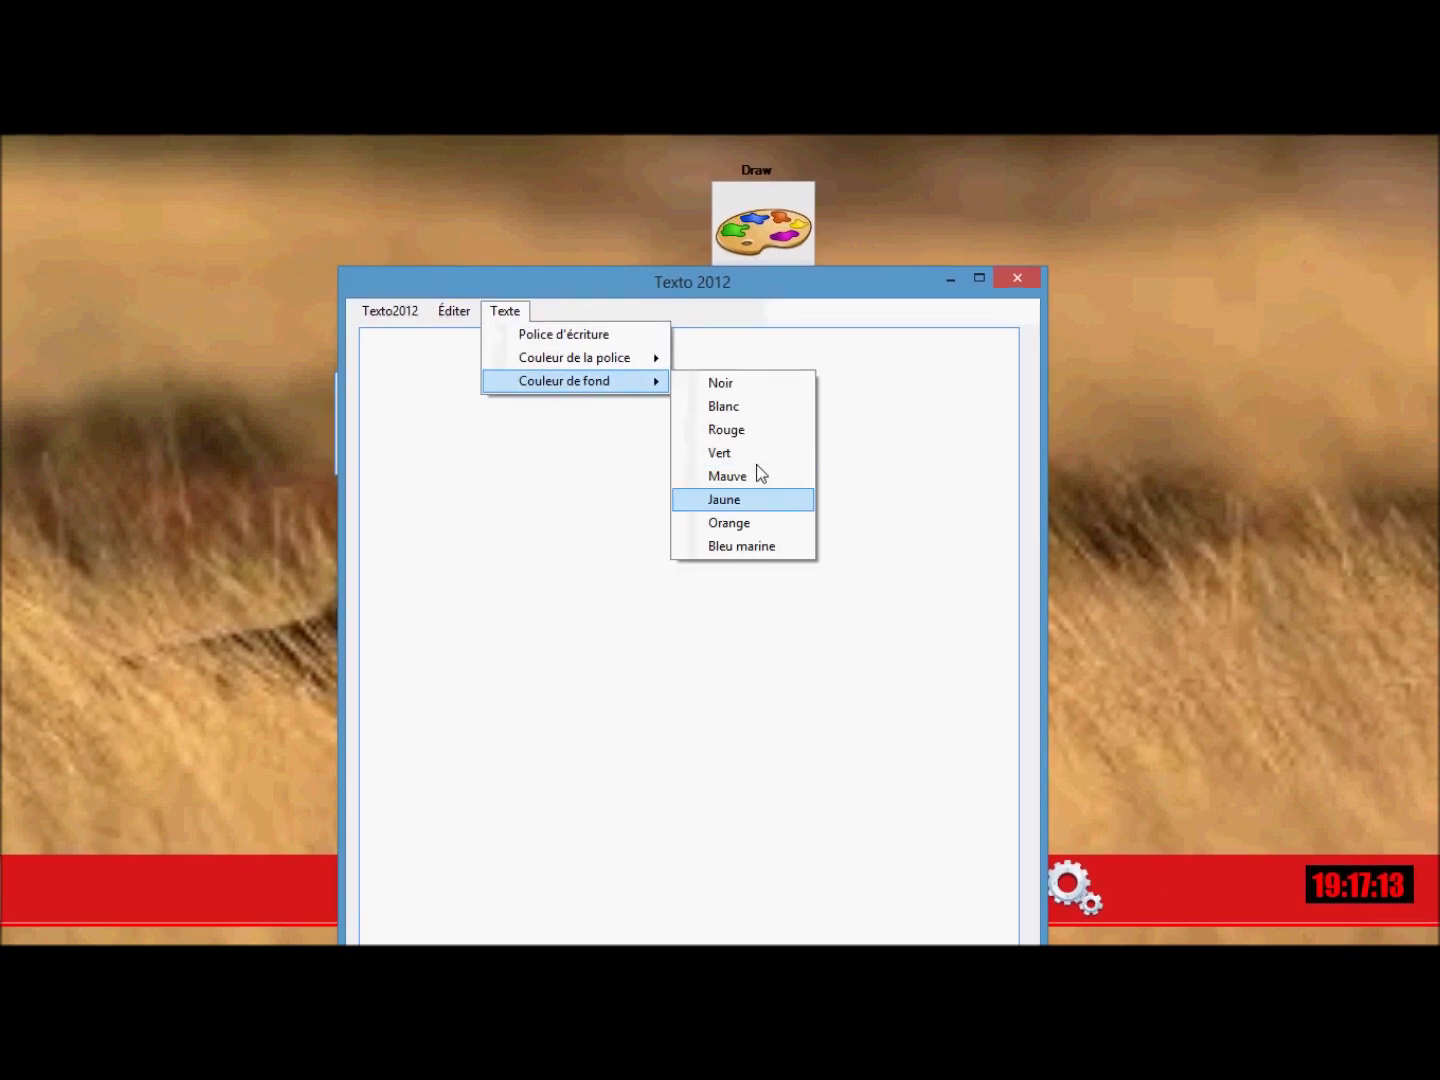
click(735, 431)
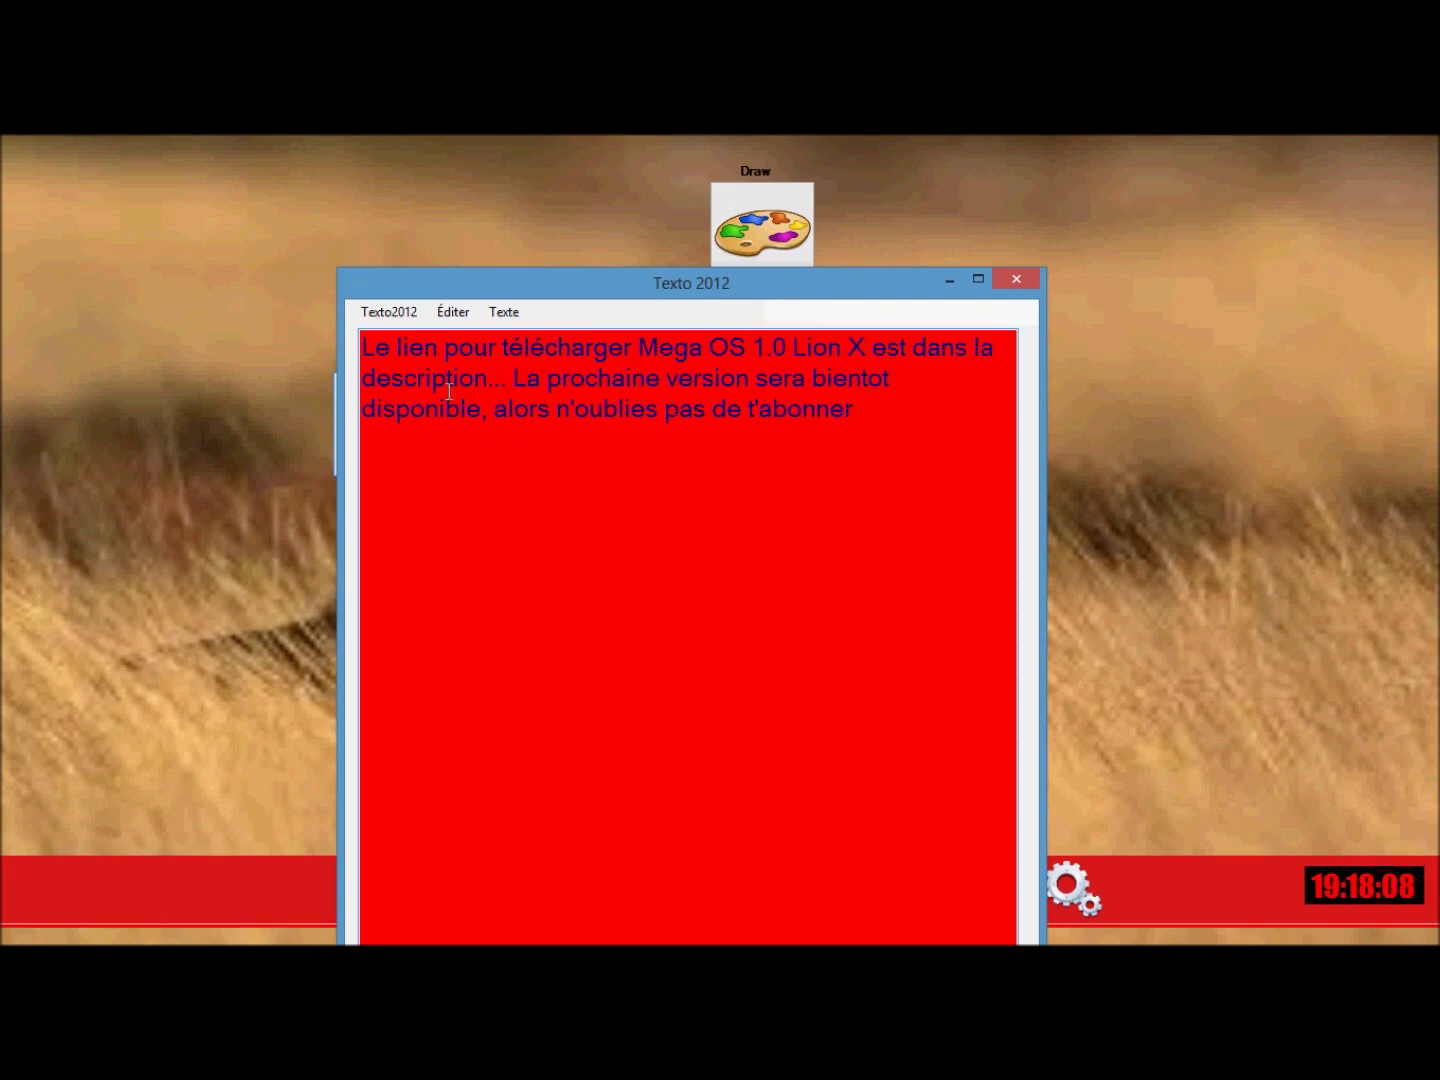
Type the message ending 'dès qu'elle sera sortit...', correcting 'sortir' to 'sortit...'.
text(tre au courant dès)
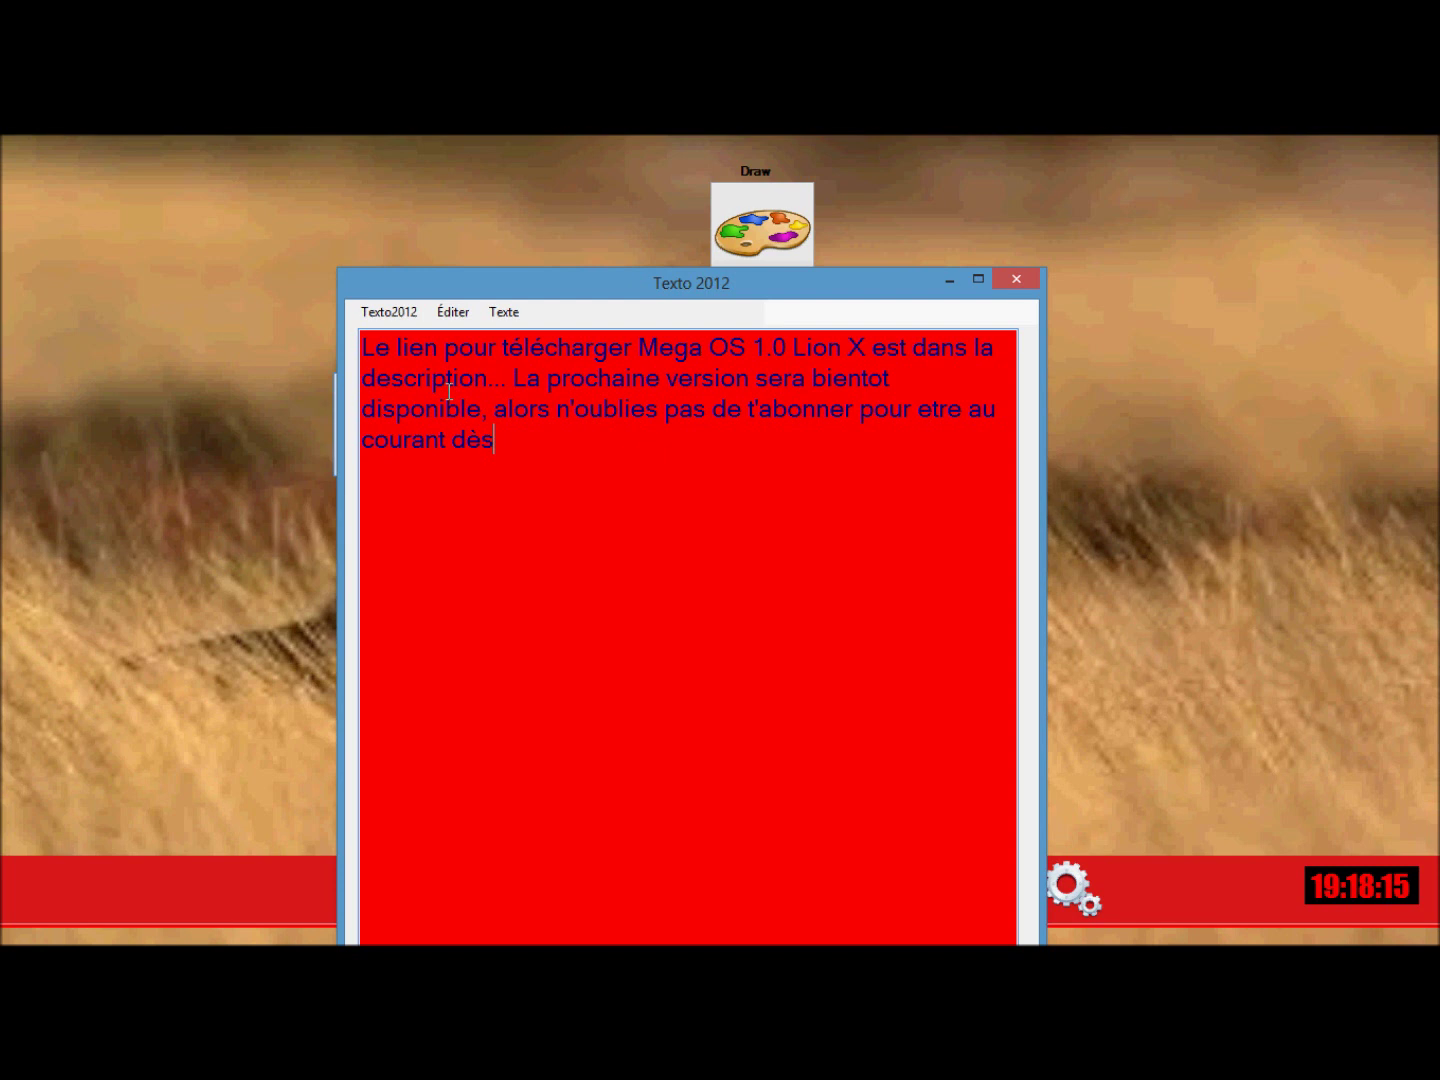
text( qu'elle sera sort)
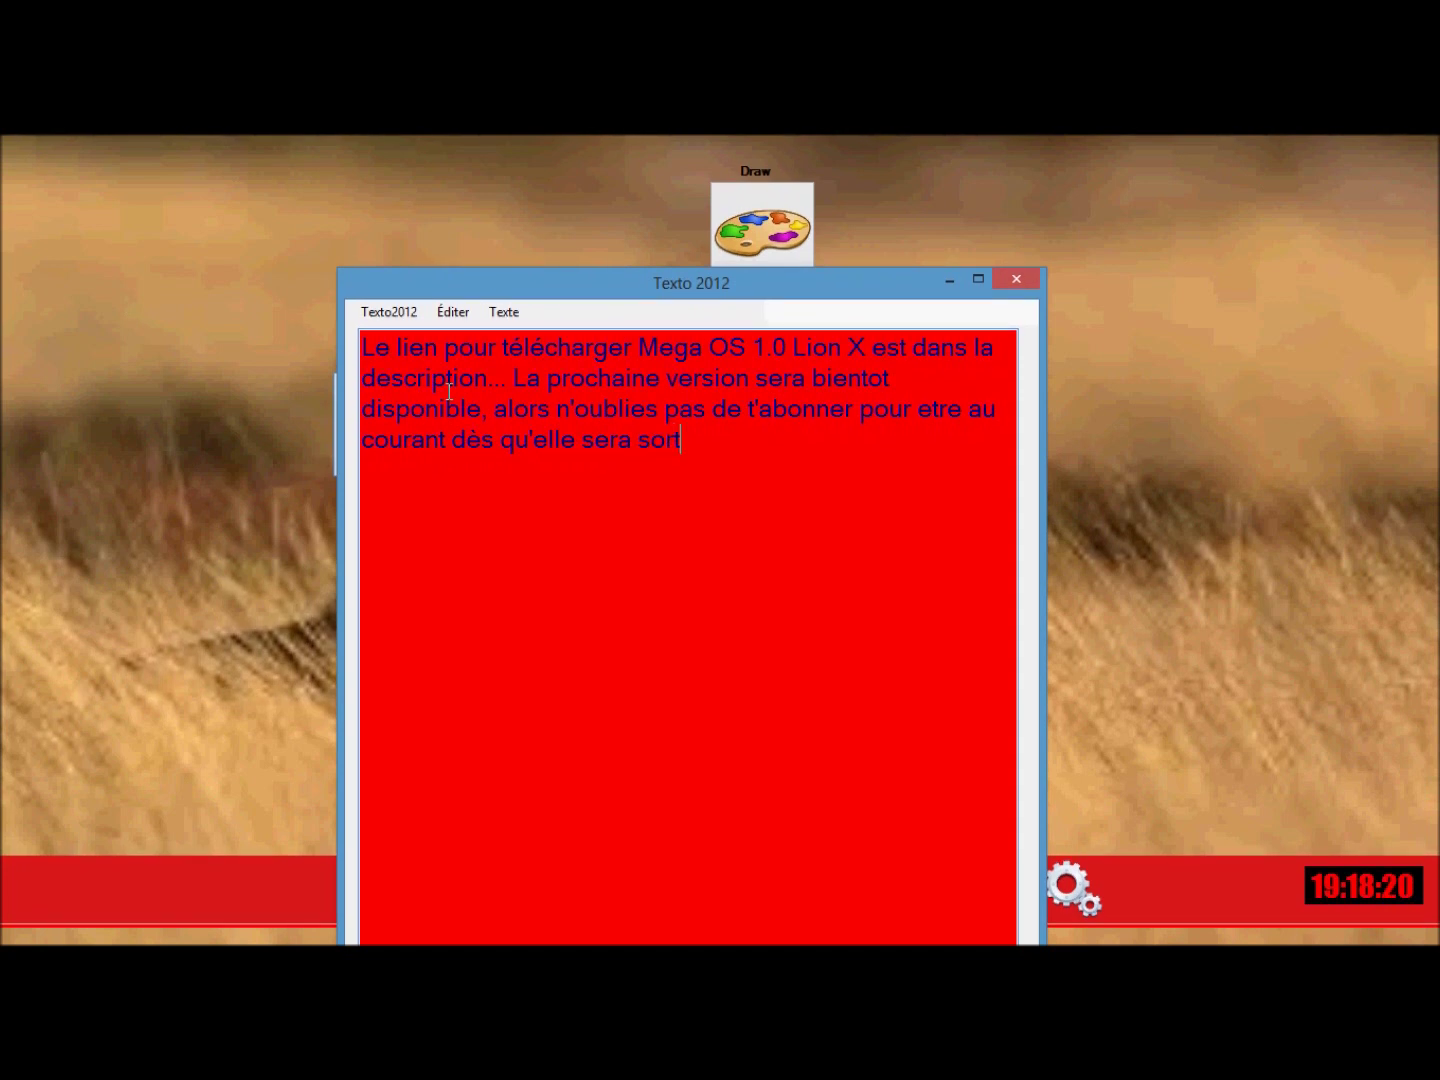
text(ir)
key(BackSpace)
text(t...)
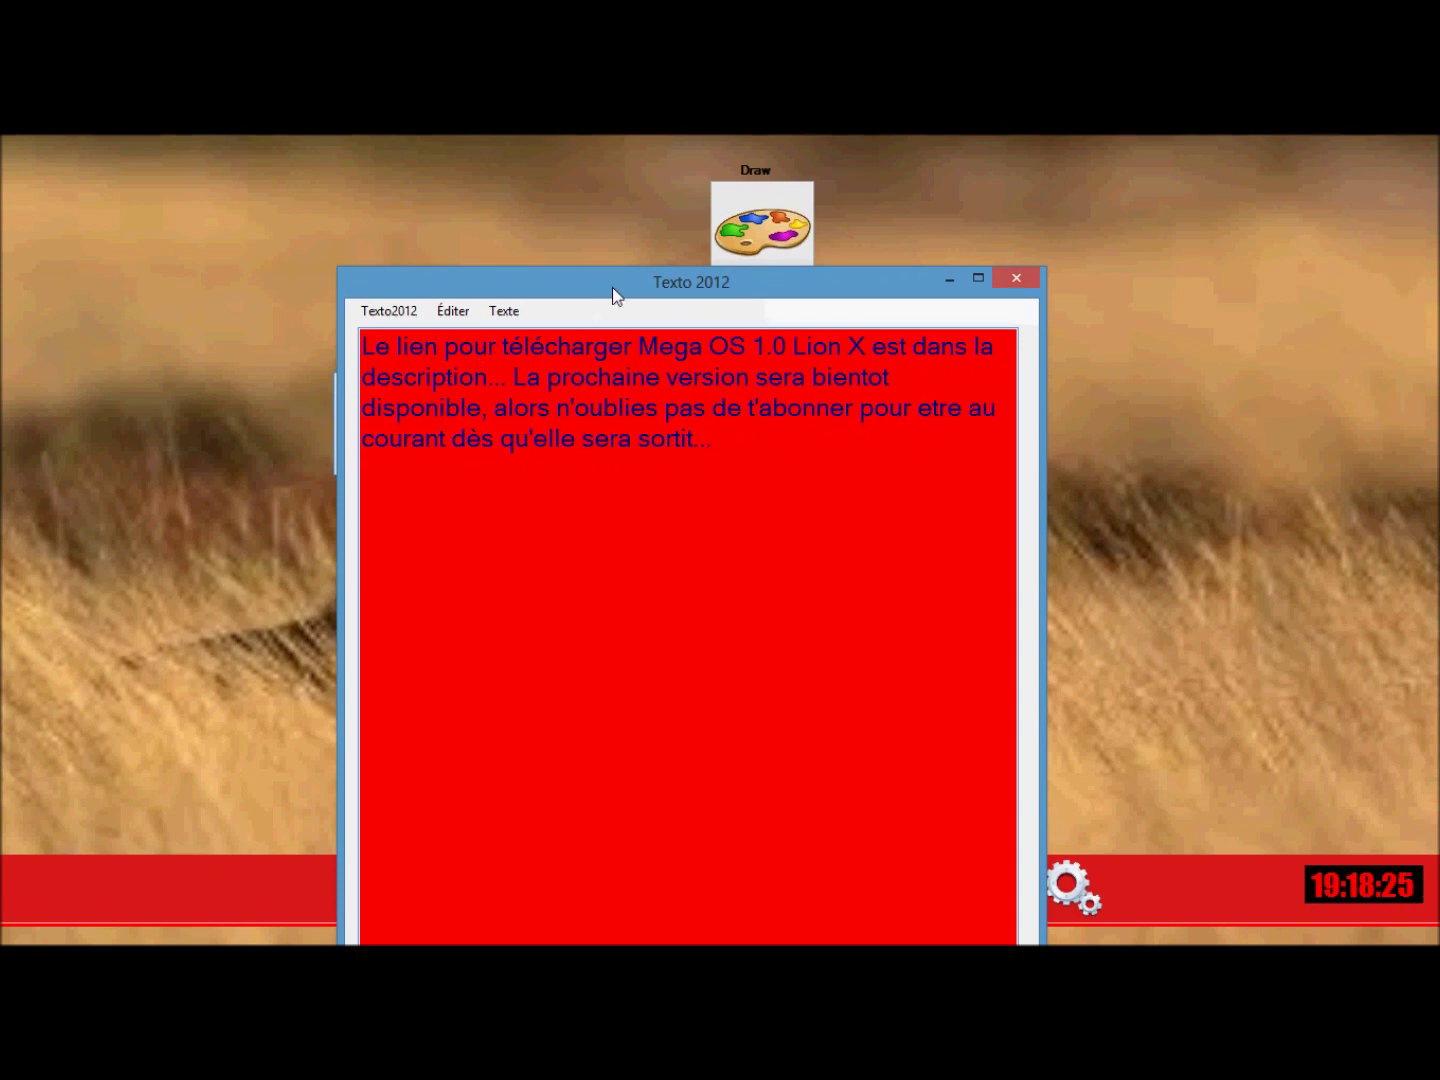
drag(612, 287, 653, 241)
click(431, 265)
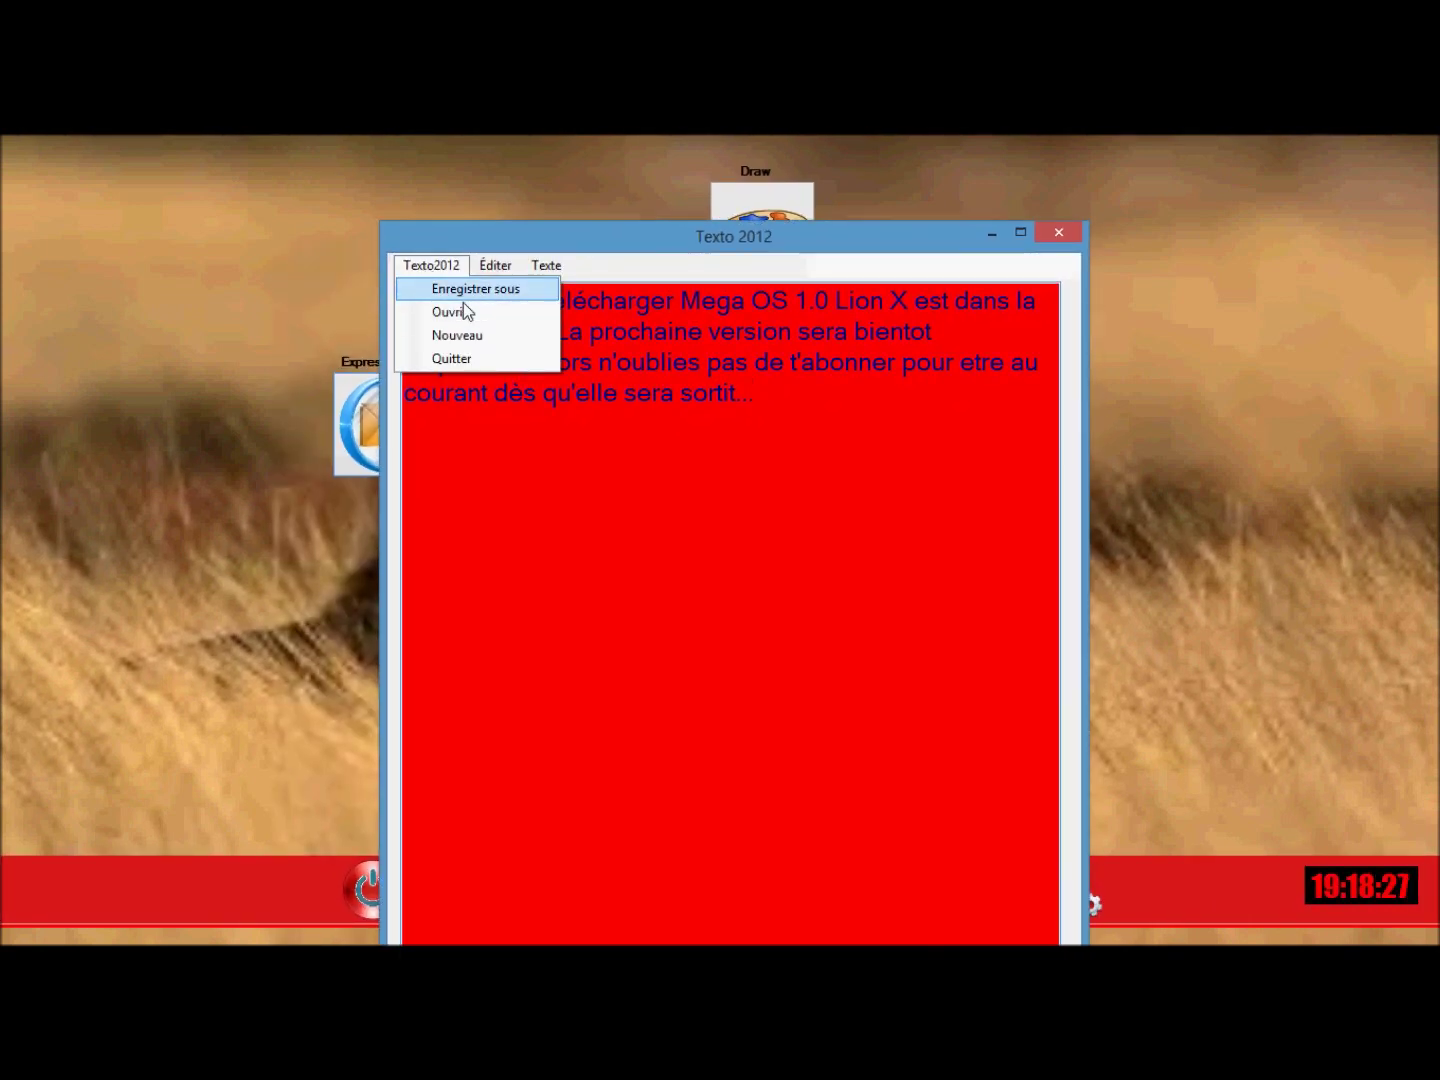
click(462, 290)
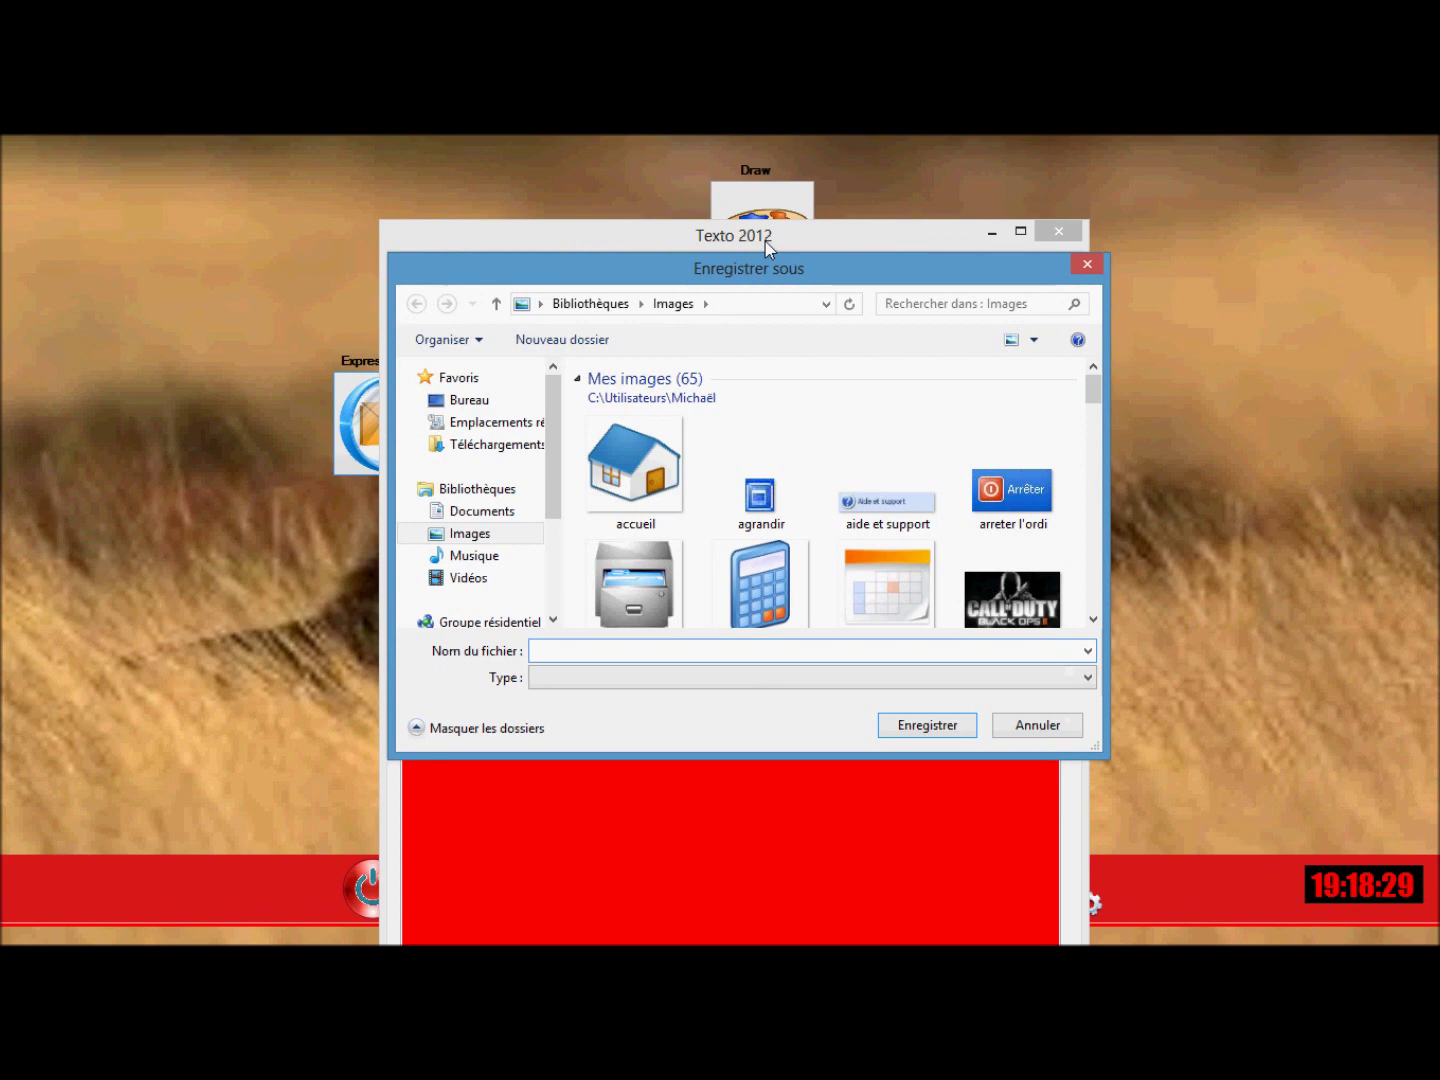
click(1086, 264)
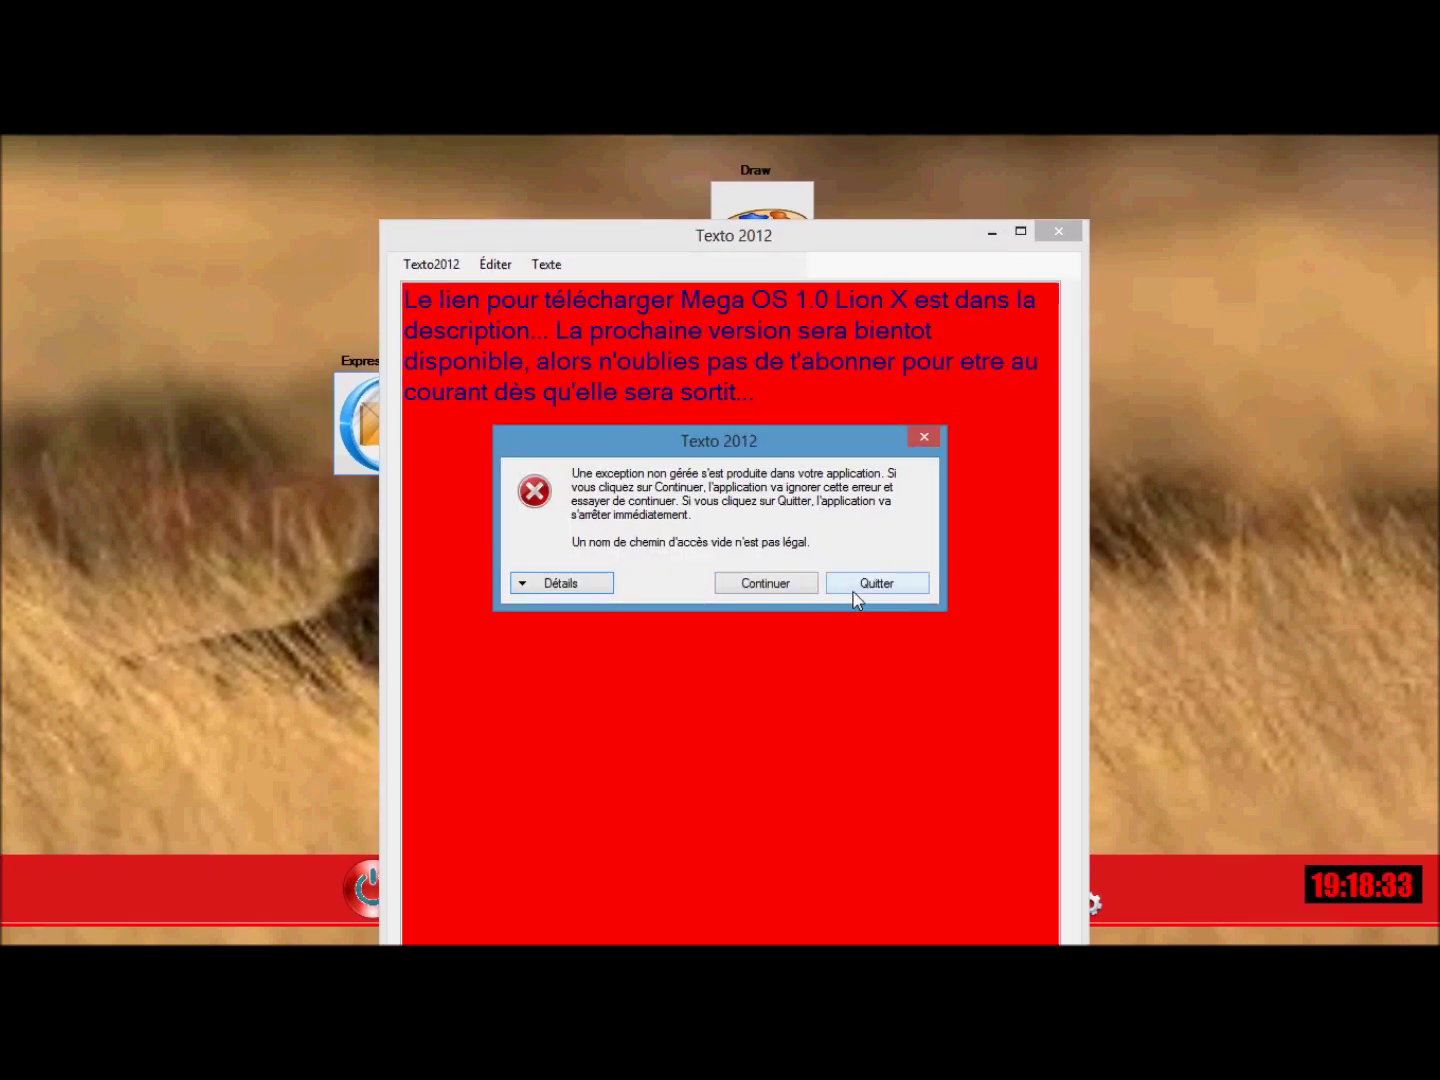
click(773, 588)
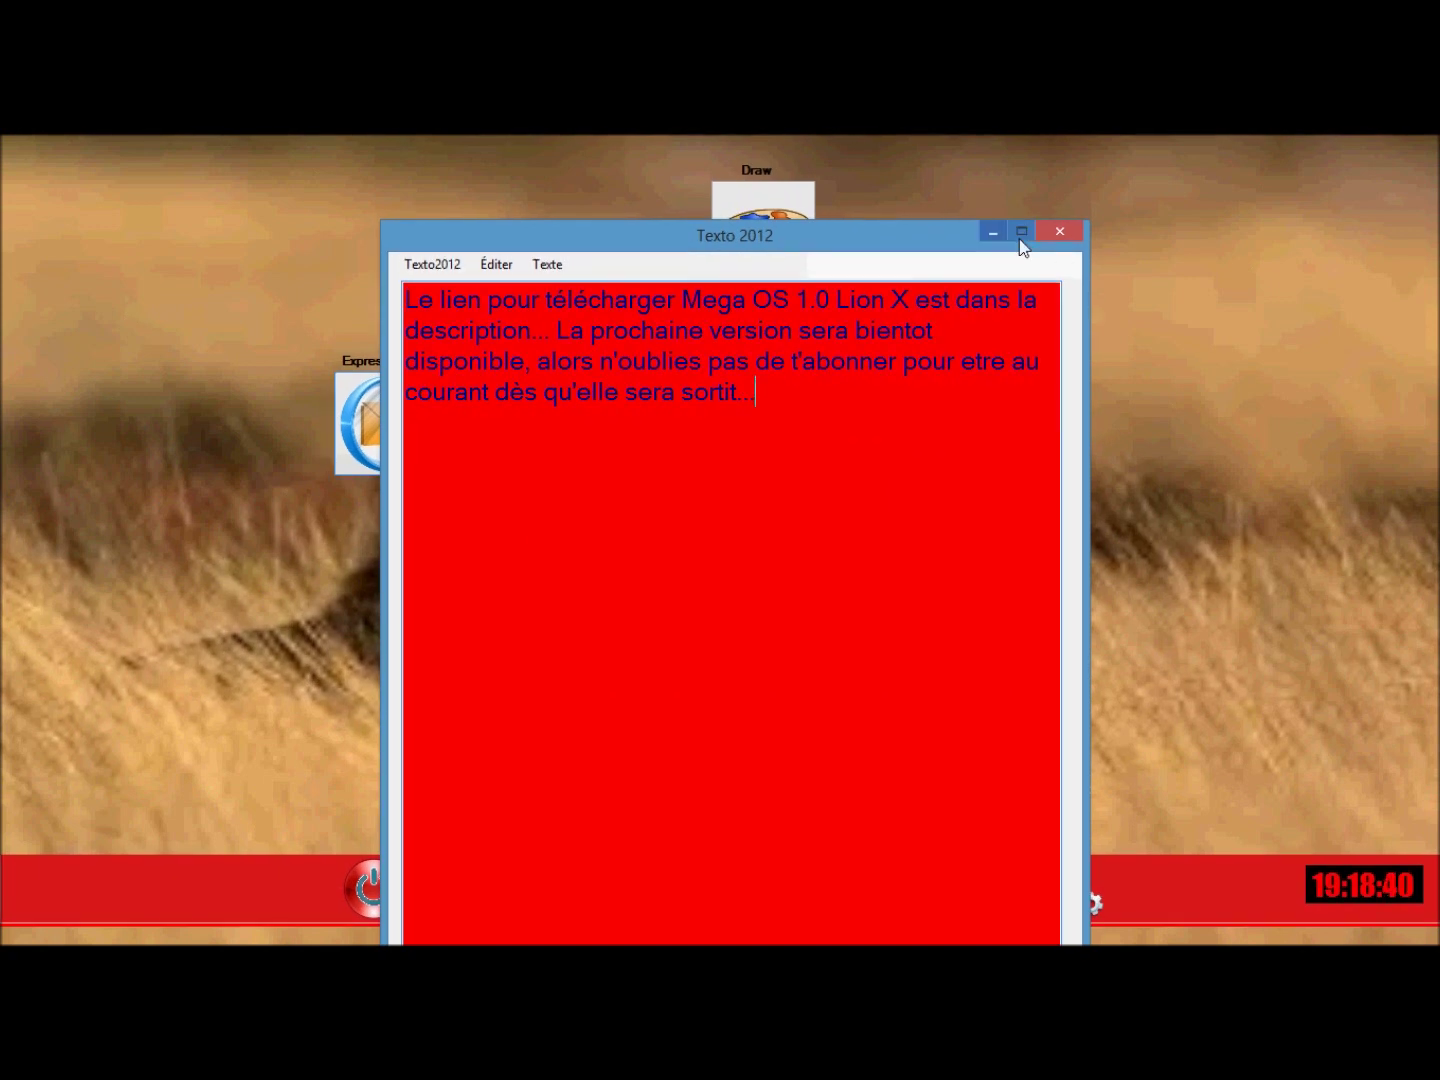
Copy the passage from 'alors n'oublies' onward and paste it after 'sortit...'.
drag(945, 239, 987, 199)
click(590, 224)
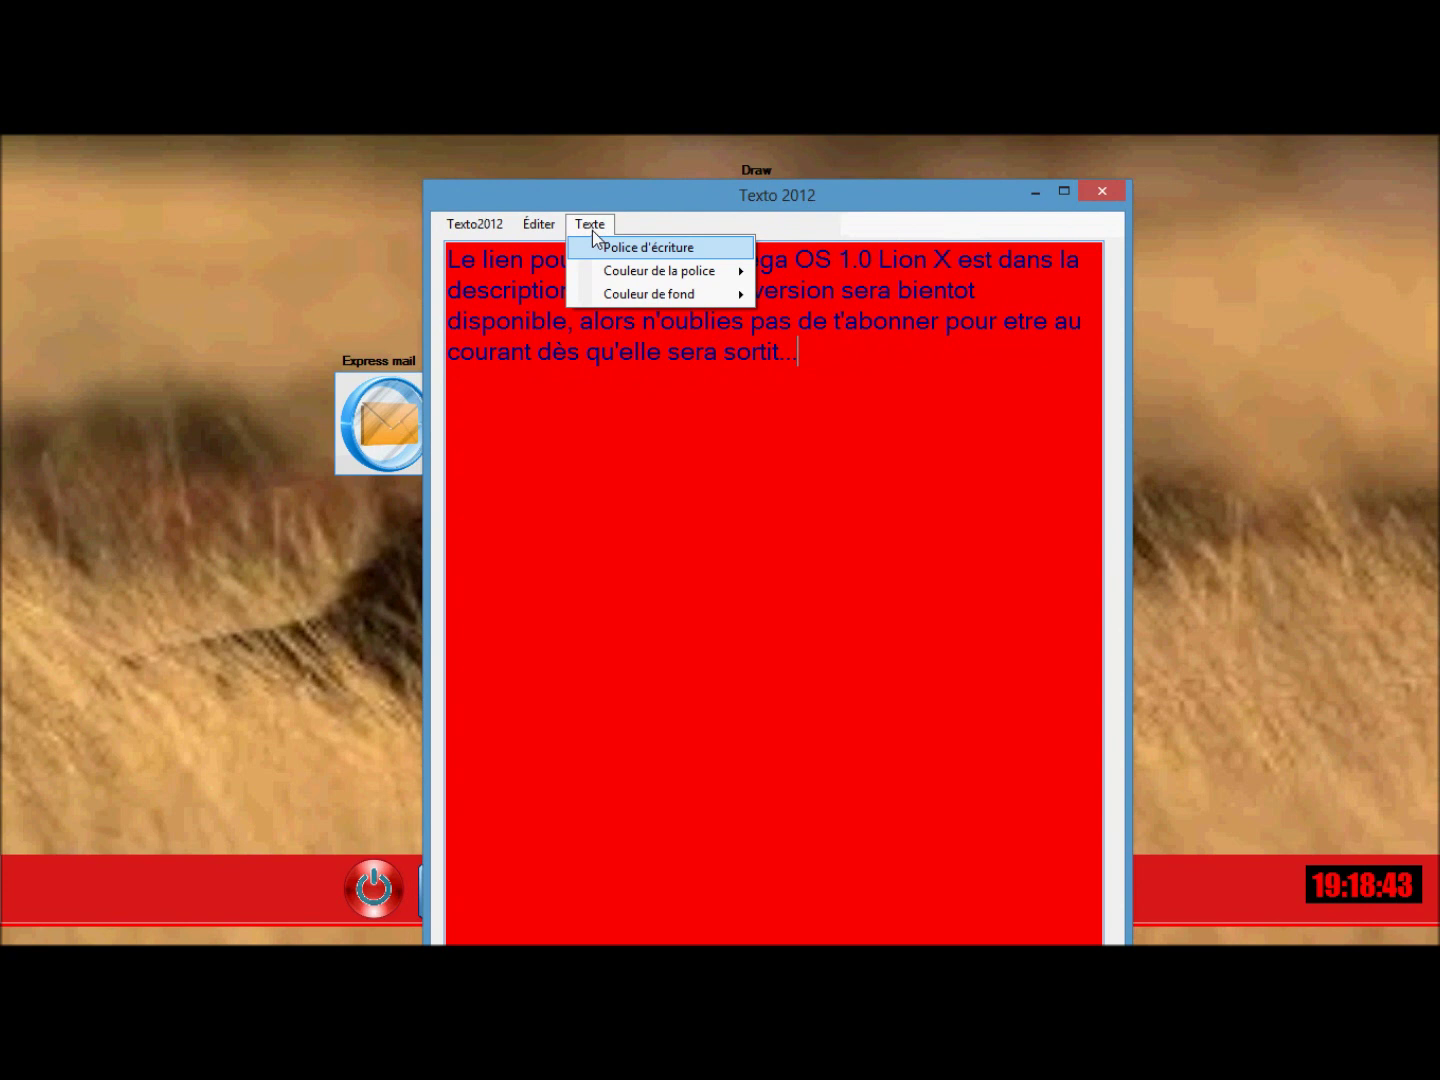
click(633, 352)
drag(805, 356, 580, 320)
key(cmd+c)
click(538, 224)
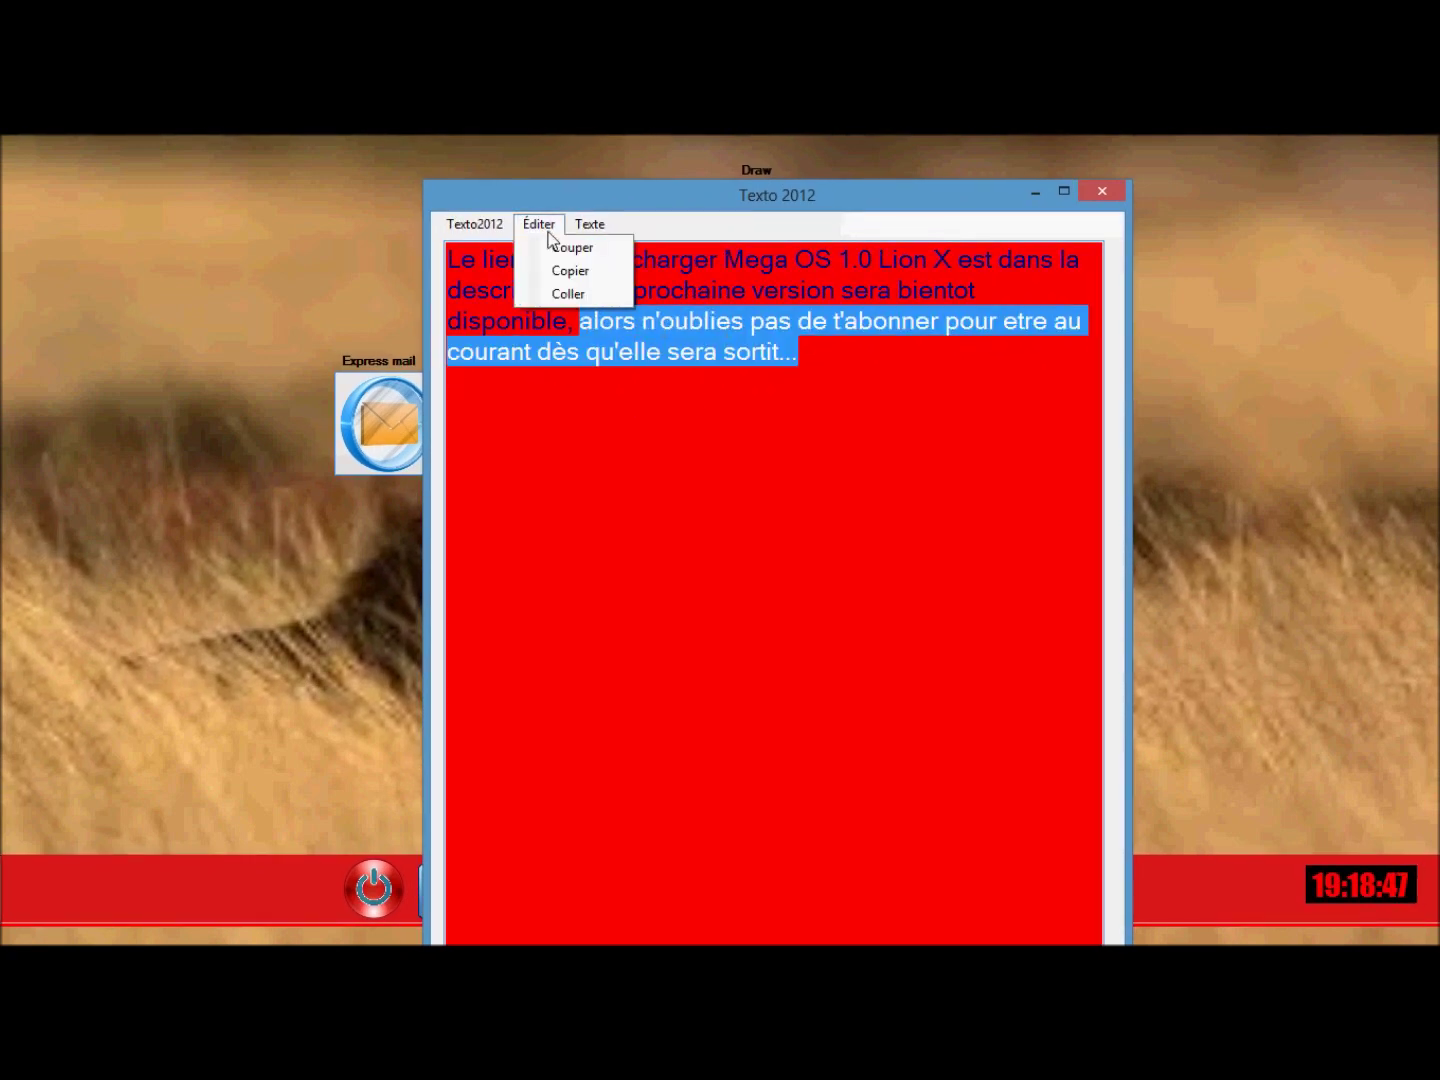
click(581, 271)
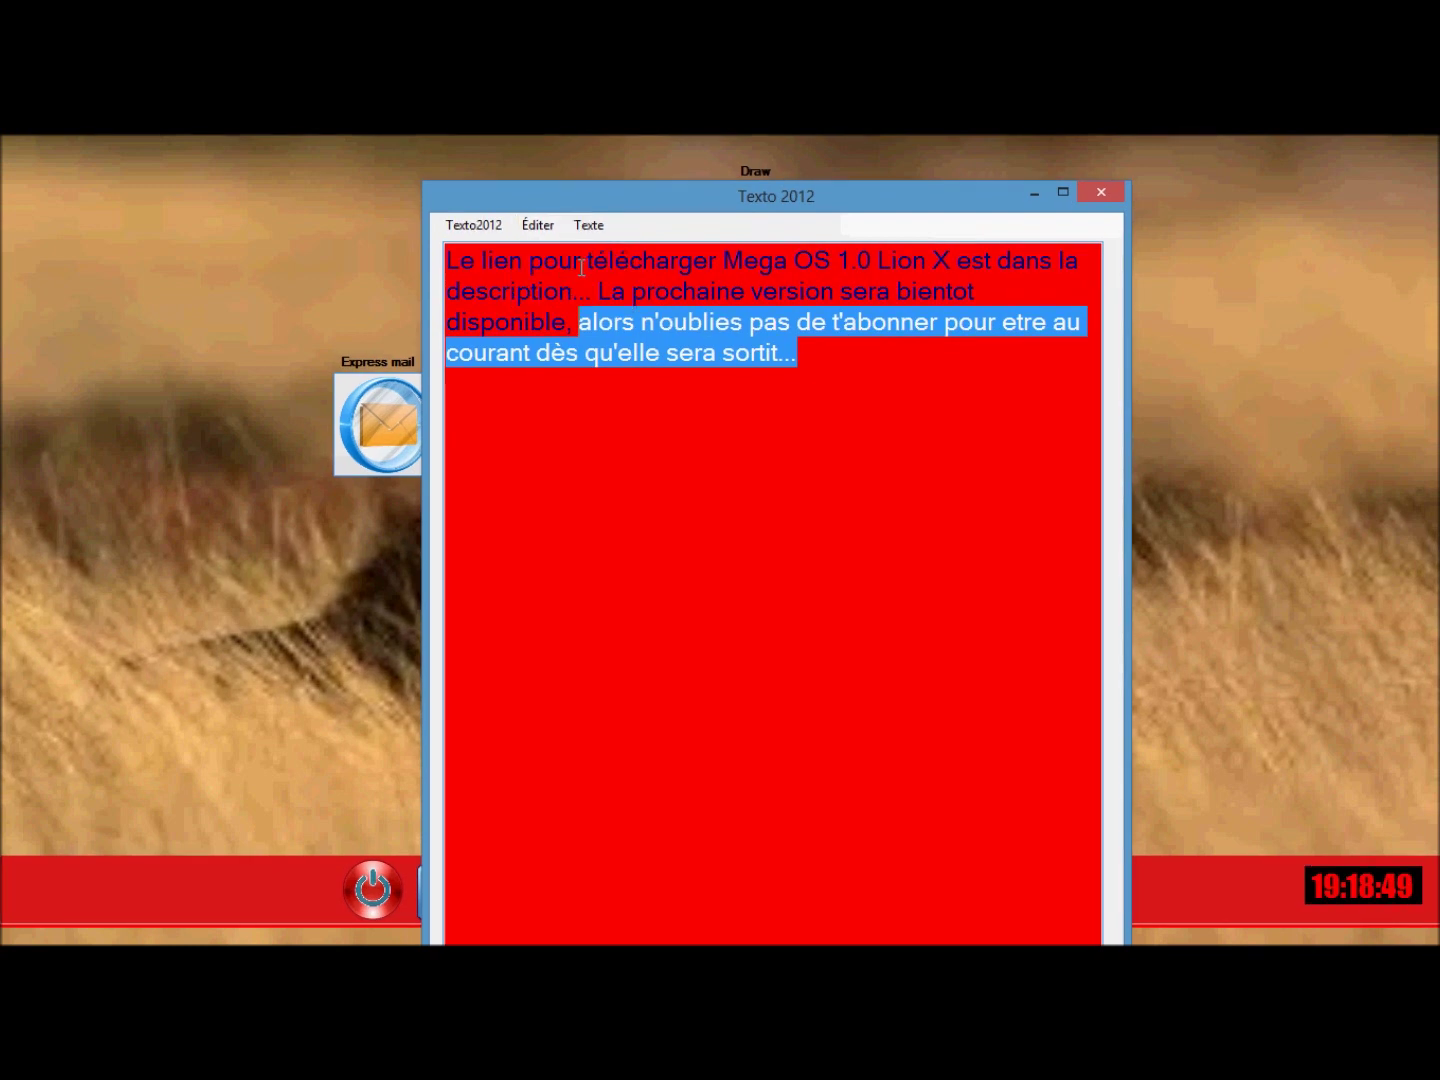
click(800, 355)
click(539, 232)
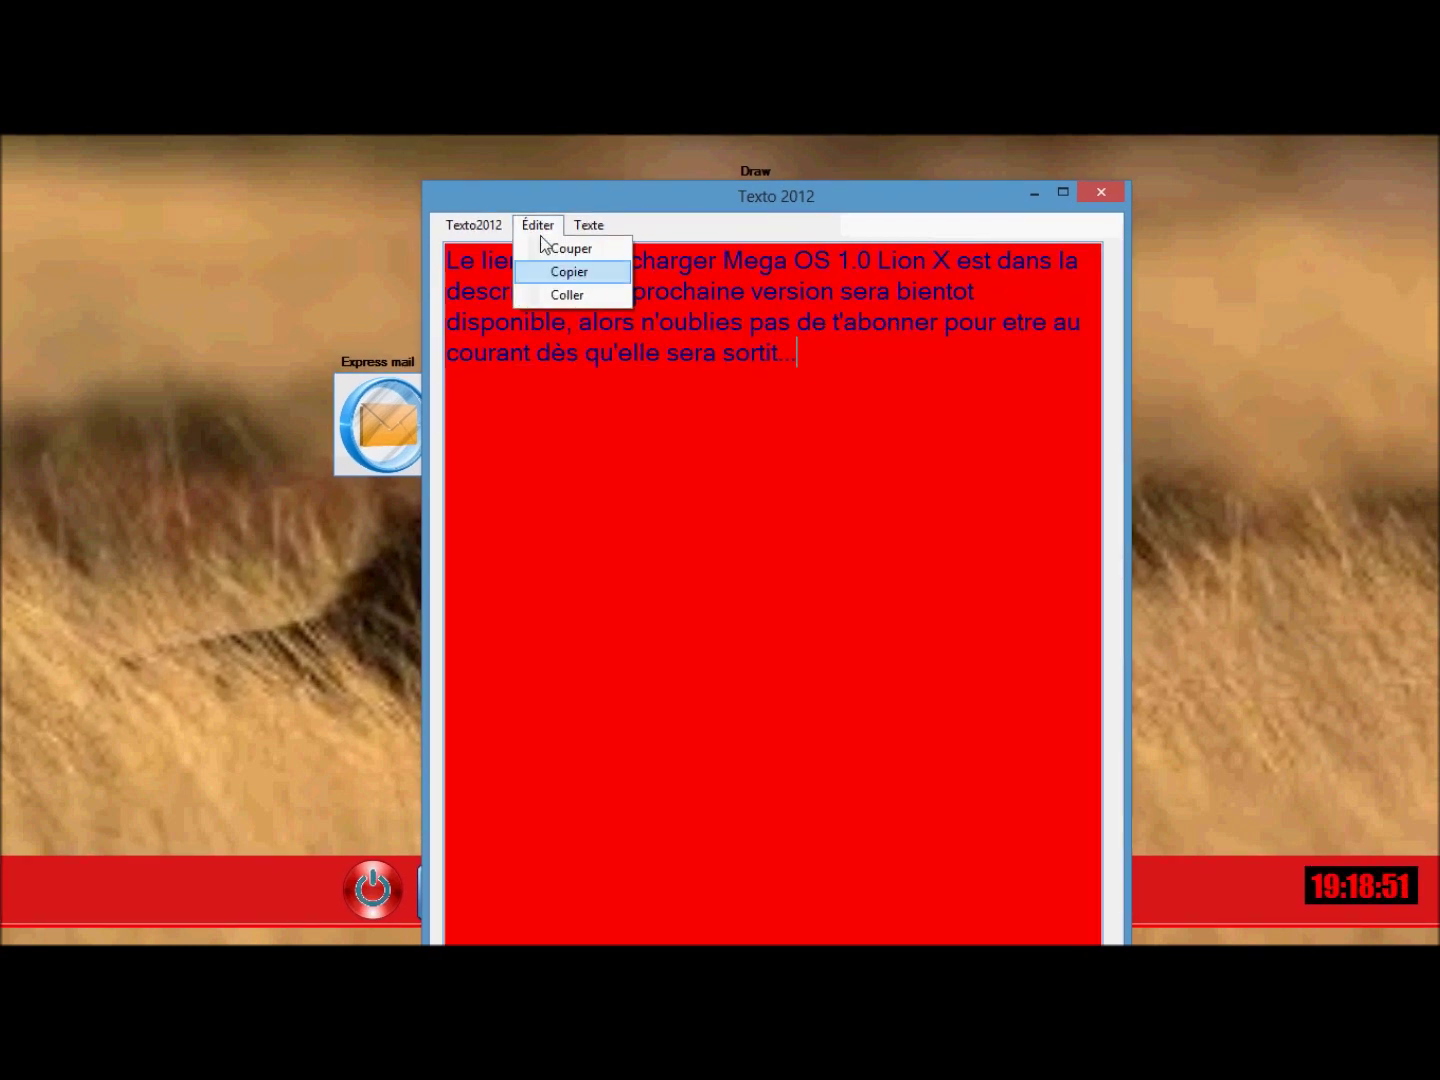
click(567, 295)
Cut the words 'lle sera sort' from the last line.
drag(931, 383, 446, 258)
click(537, 226)
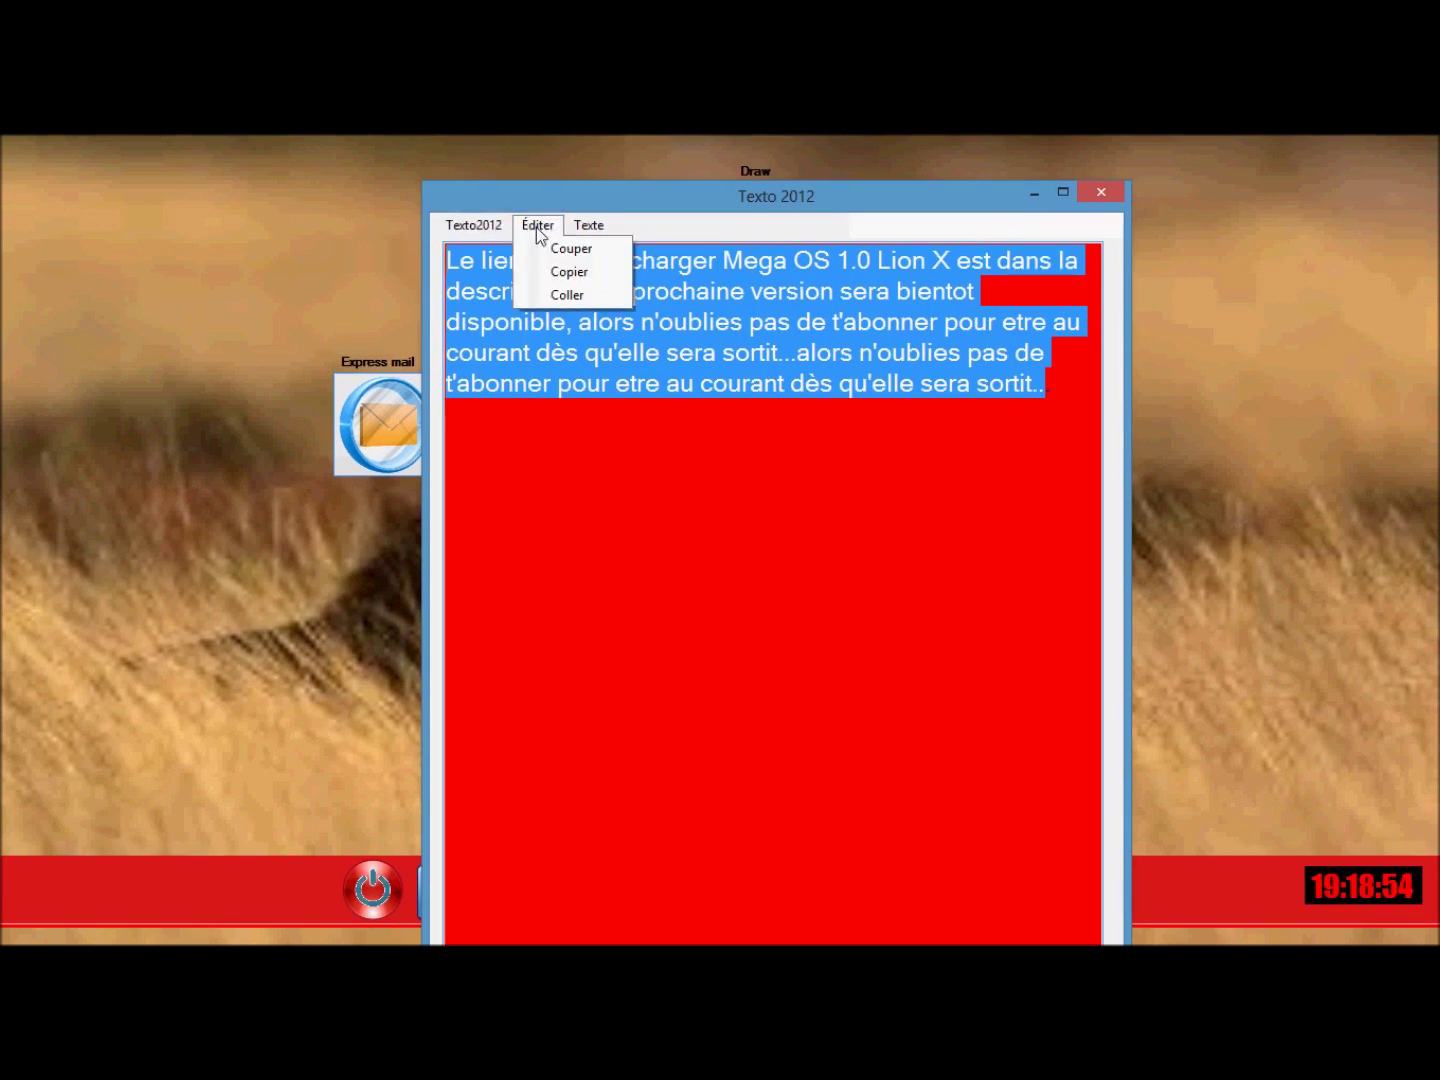
click(666, 426)
drag(1020, 387, 889, 387)
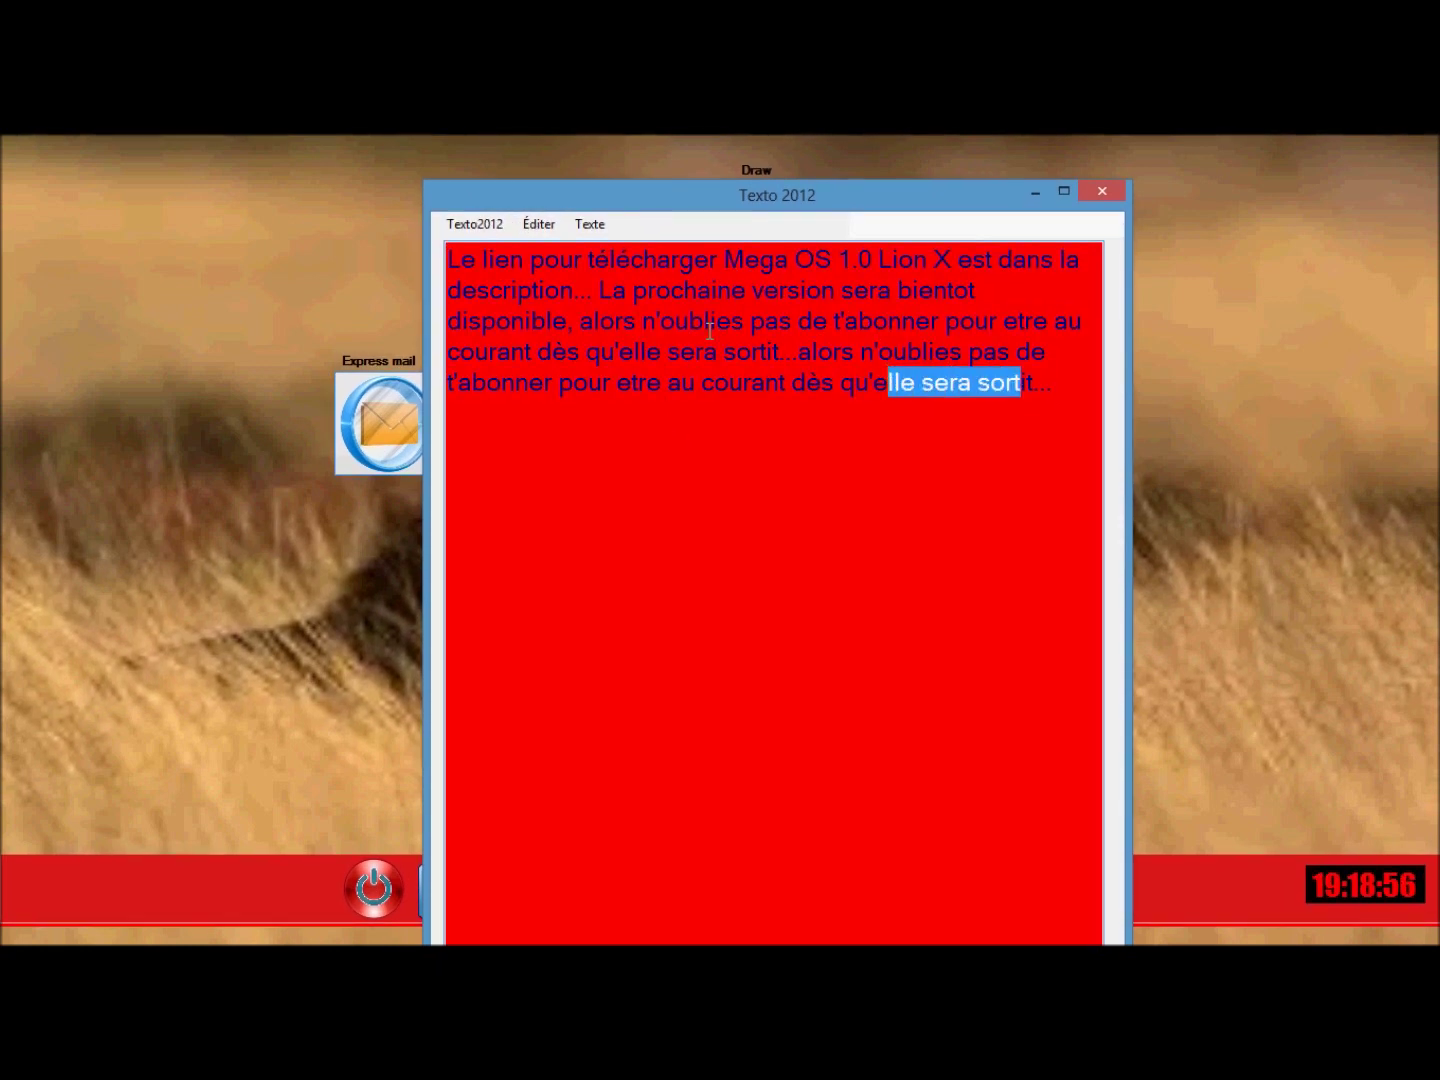
click(541, 224)
click(558, 247)
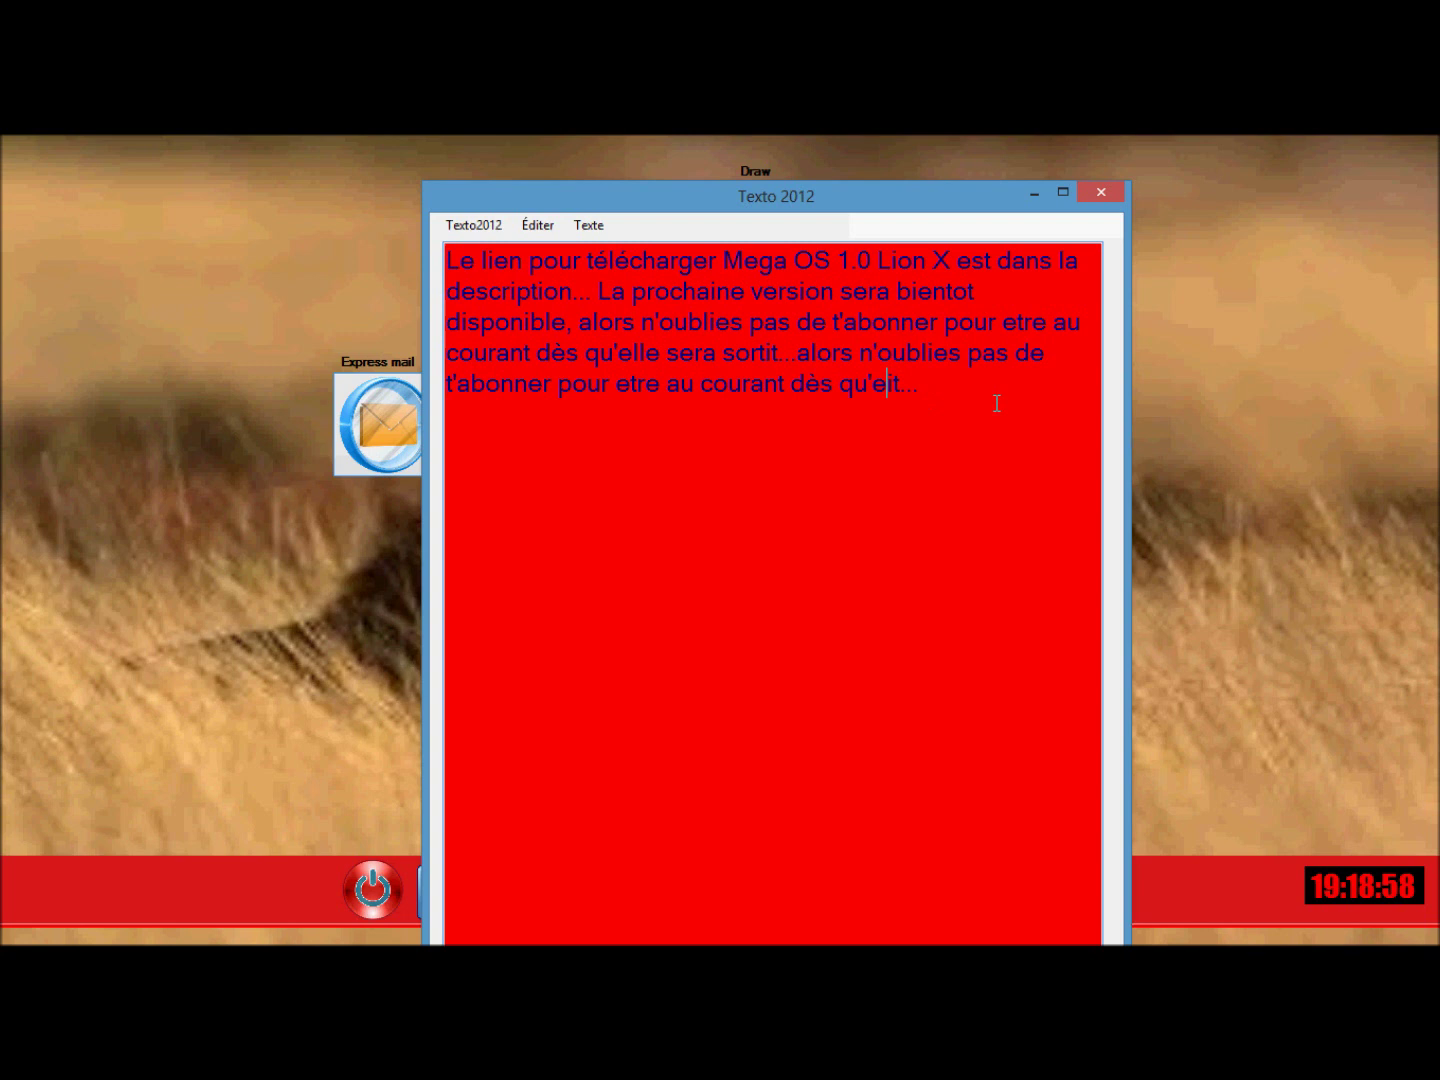
Start a new empty Texto 2012 document and close the editor.
click(465, 226)
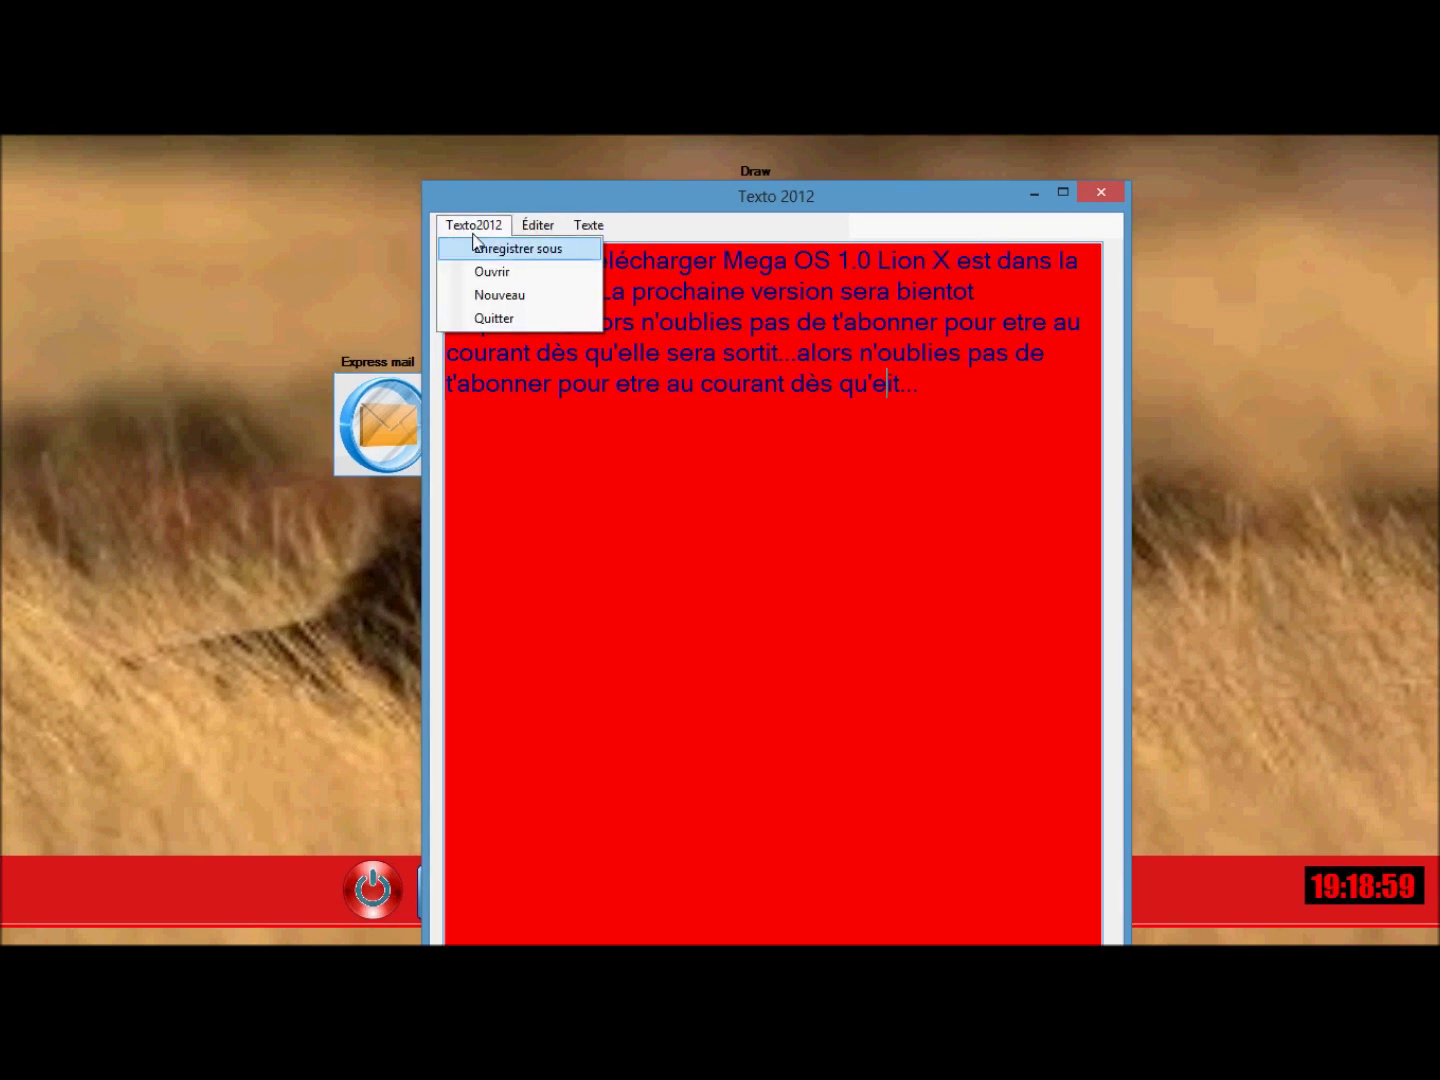
click(497, 295)
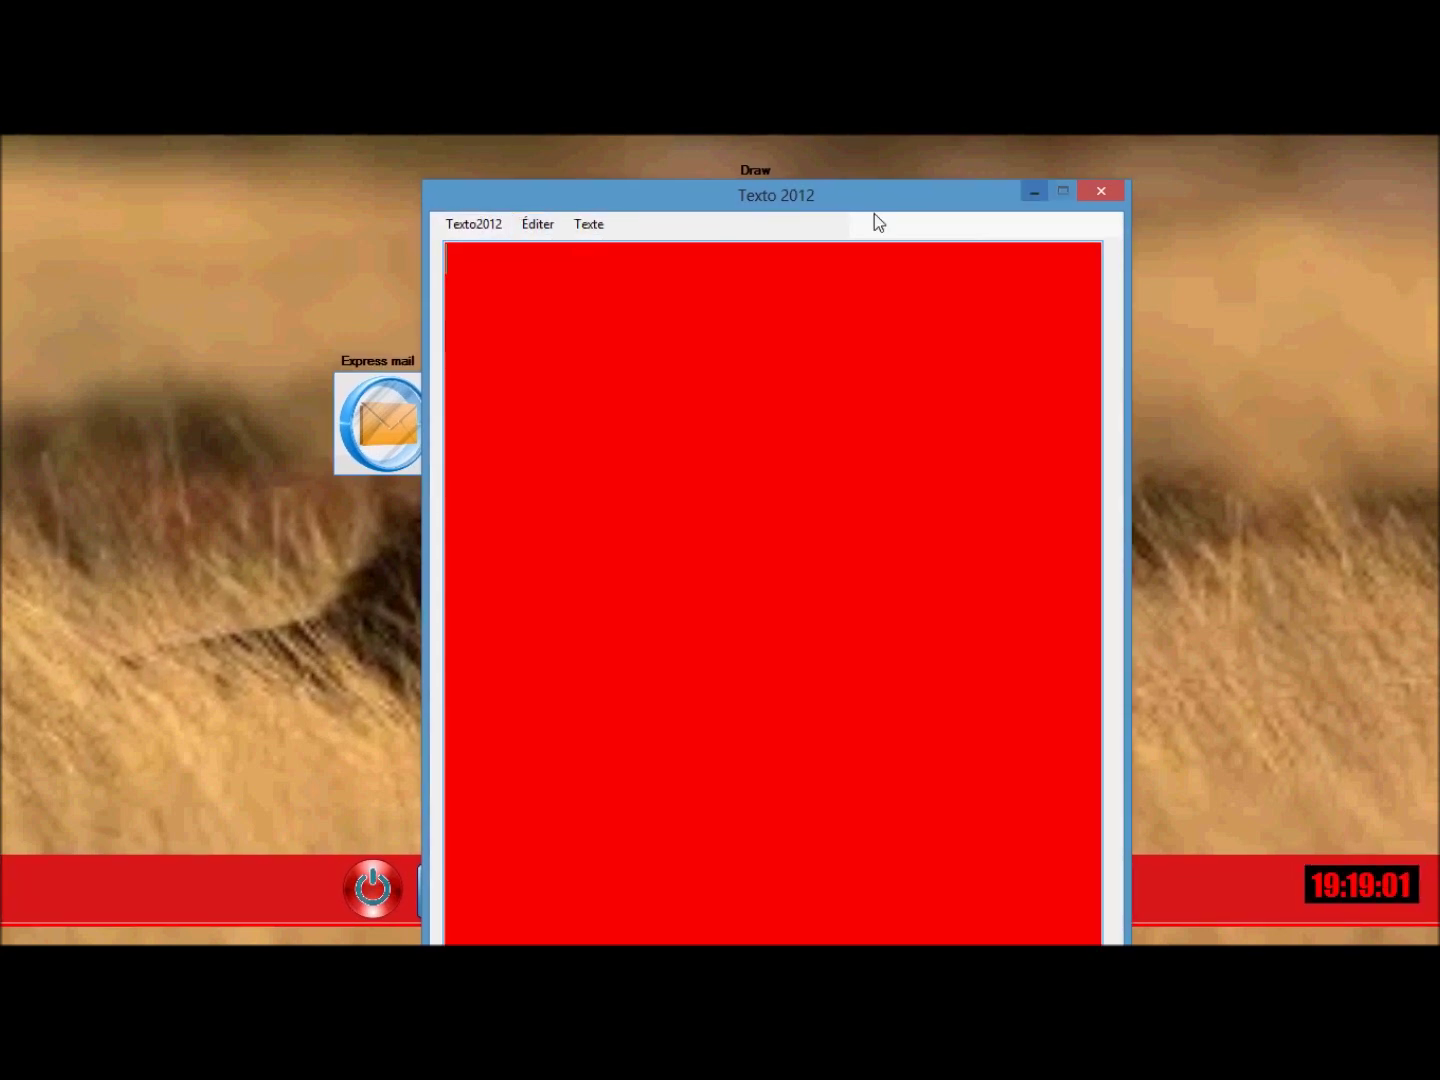
click(1101, 191)
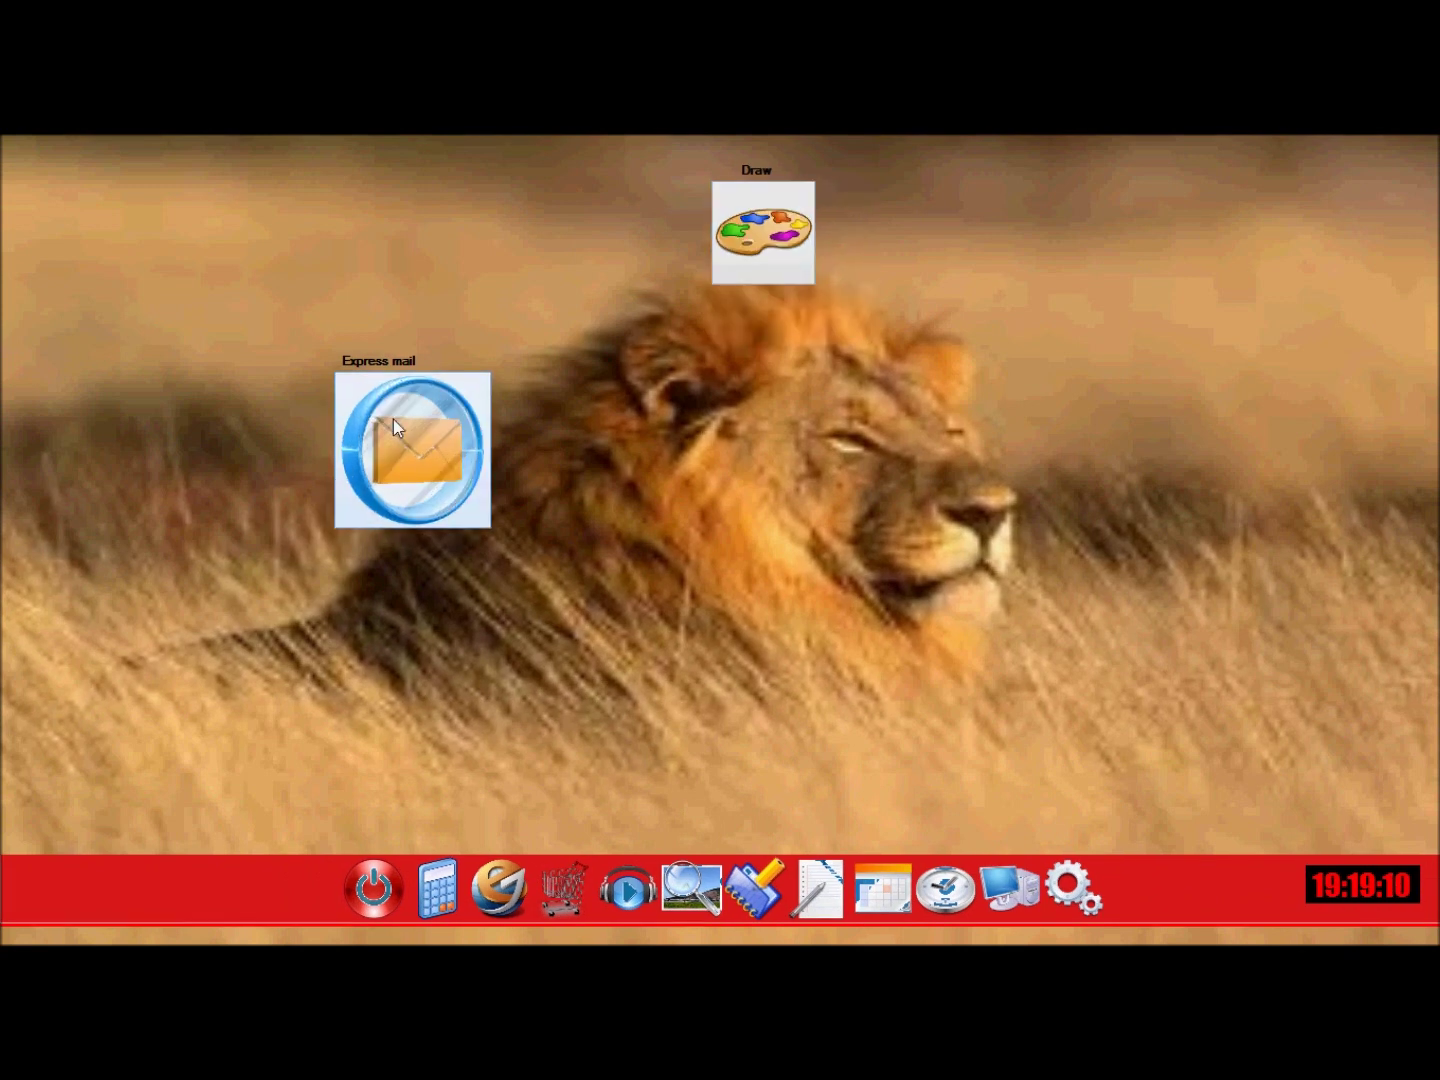
Shut down Mega OS back to the Windows desktop and bring up HyperCam.
click(388, 877)
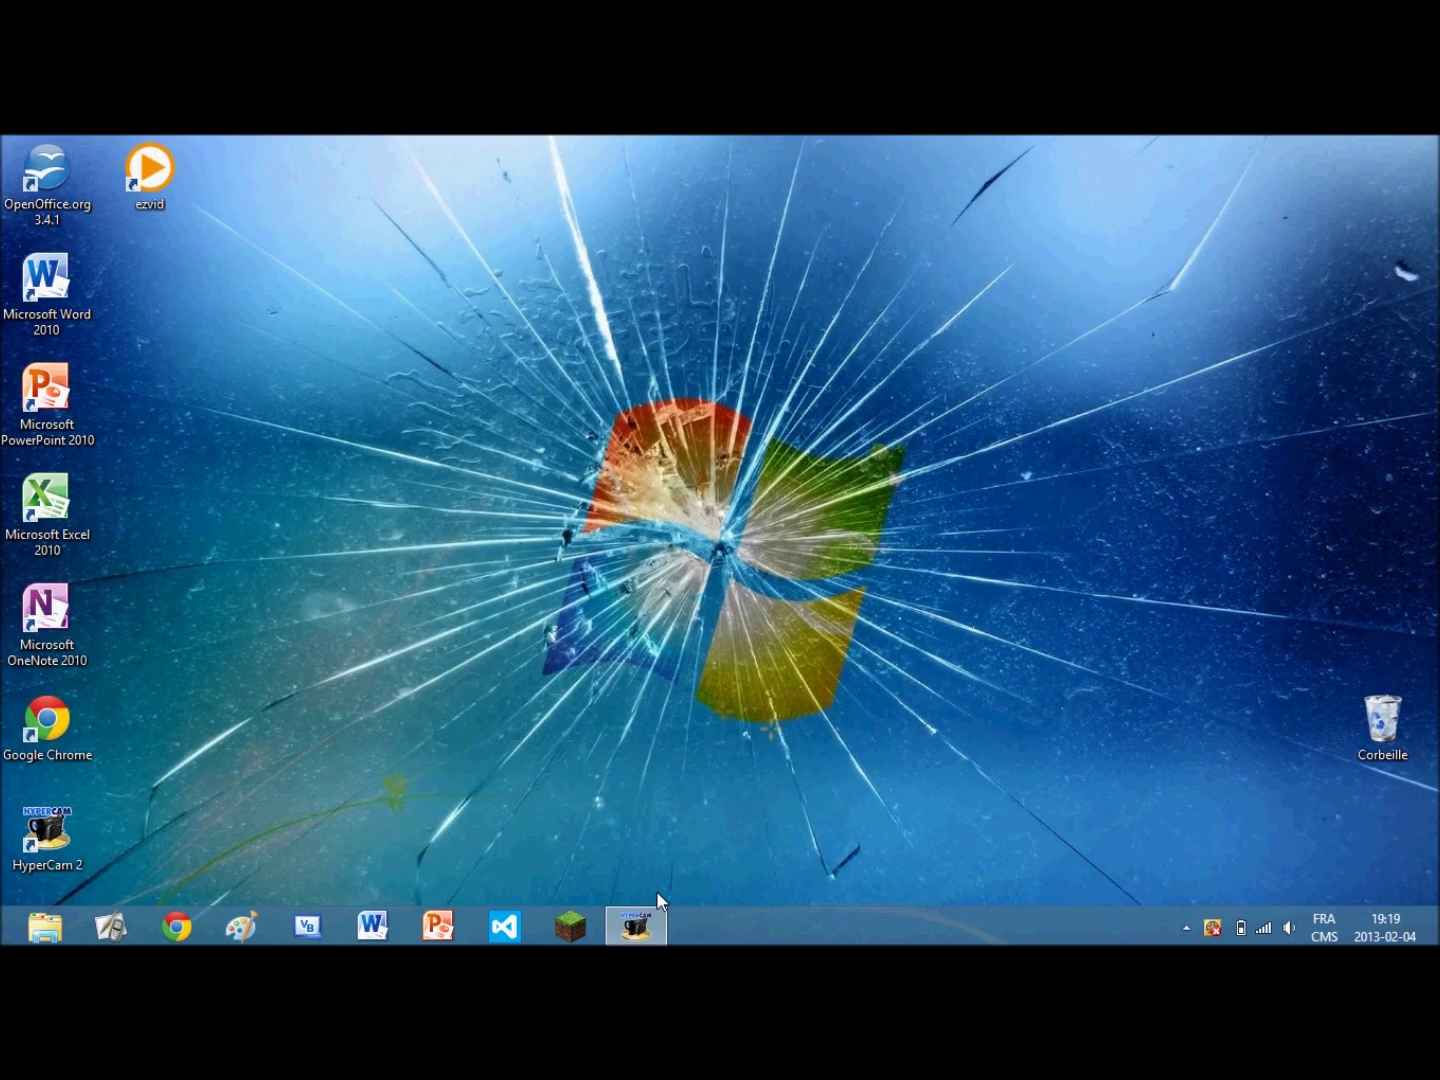
click(645, 923)
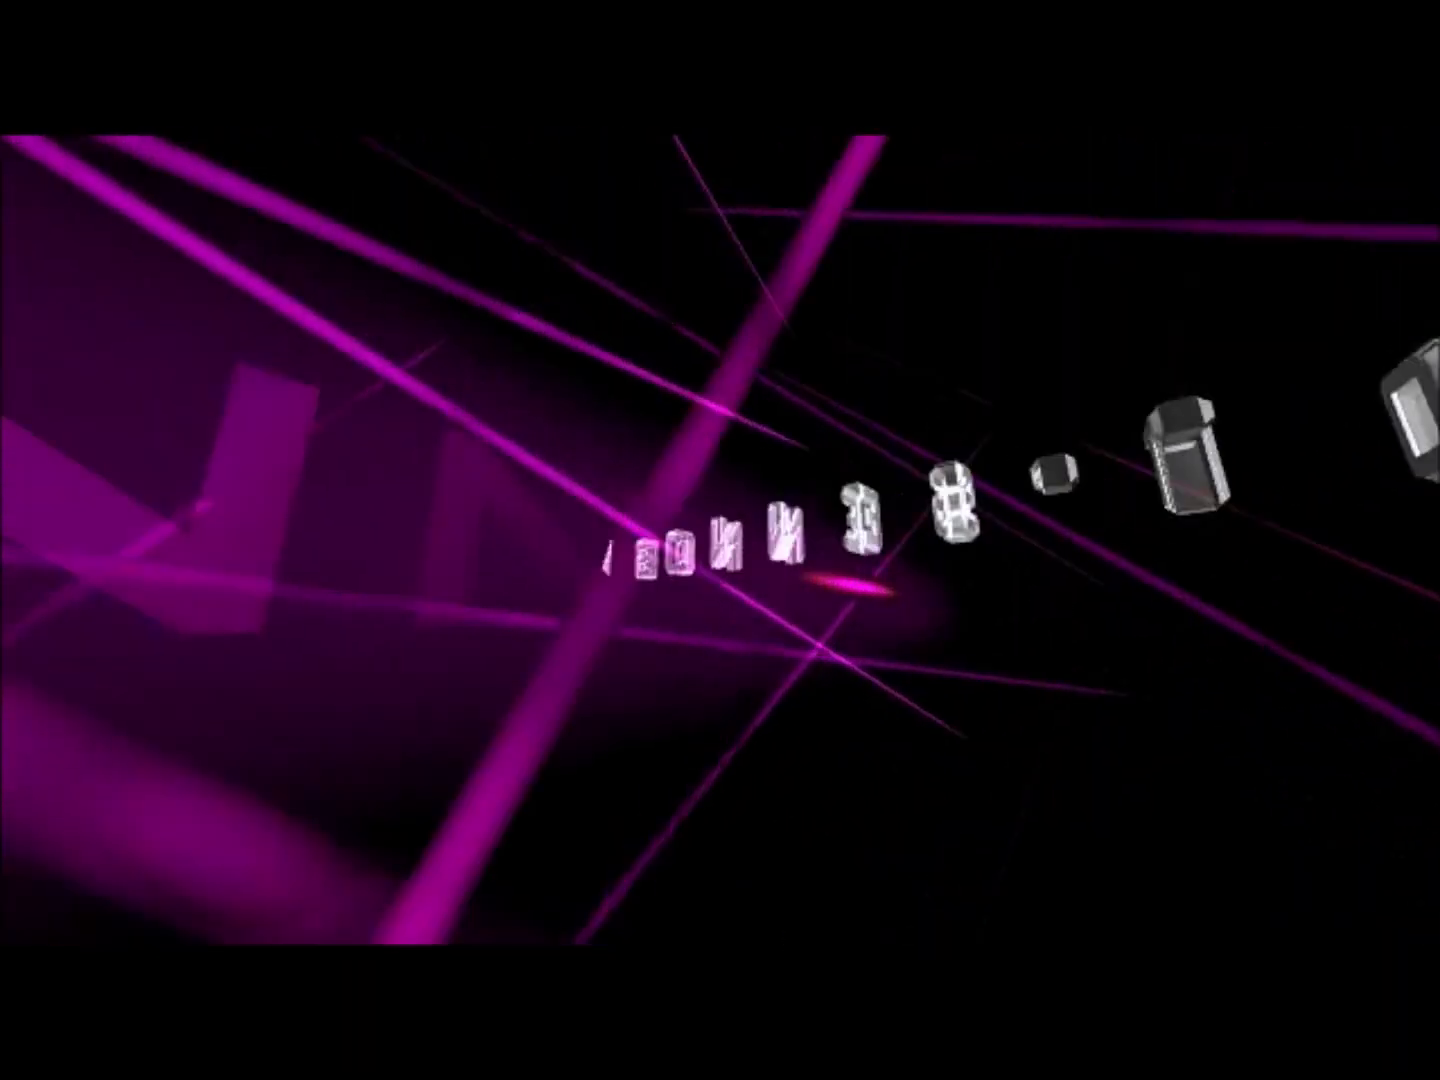